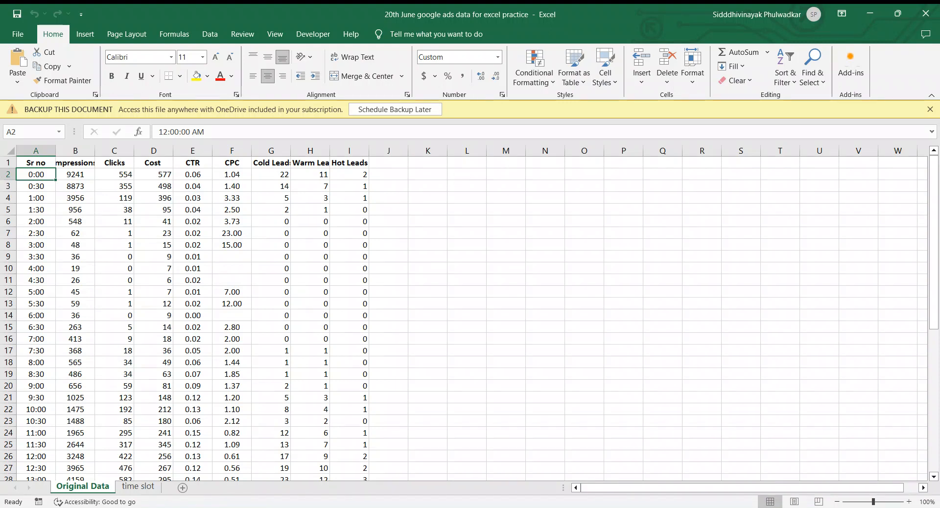
# Widen column B on the Original Data sheet so the Impressions header fits.
pyautogui.moveTo(95, 153); pyautogui.dragTo(106, 153)
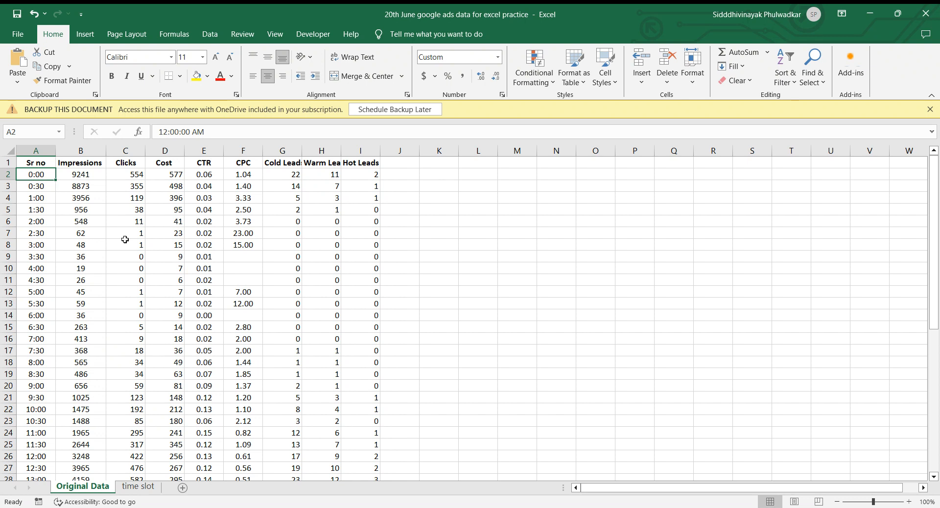
# Examine the half-hourly time slots in the Sr no column through the last data row, and the Impressions column.
pyautogui.click(43, 152)
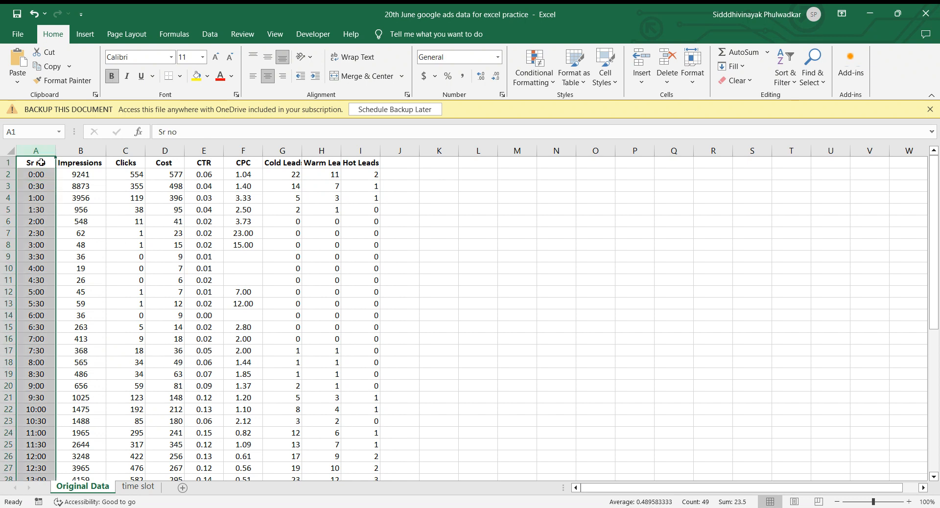
pyautogui.click(57, 188)
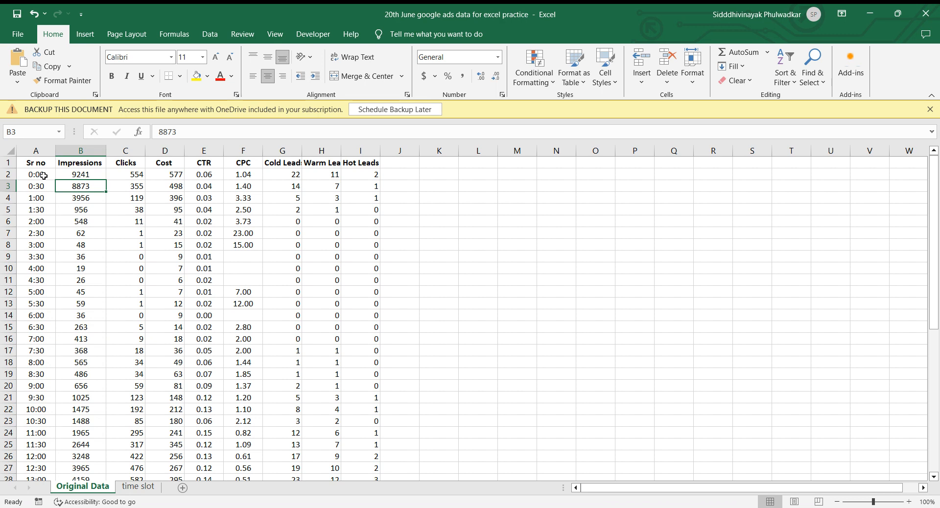
pyautogui.click(44, 175)
pyautogui.click(46, 186)
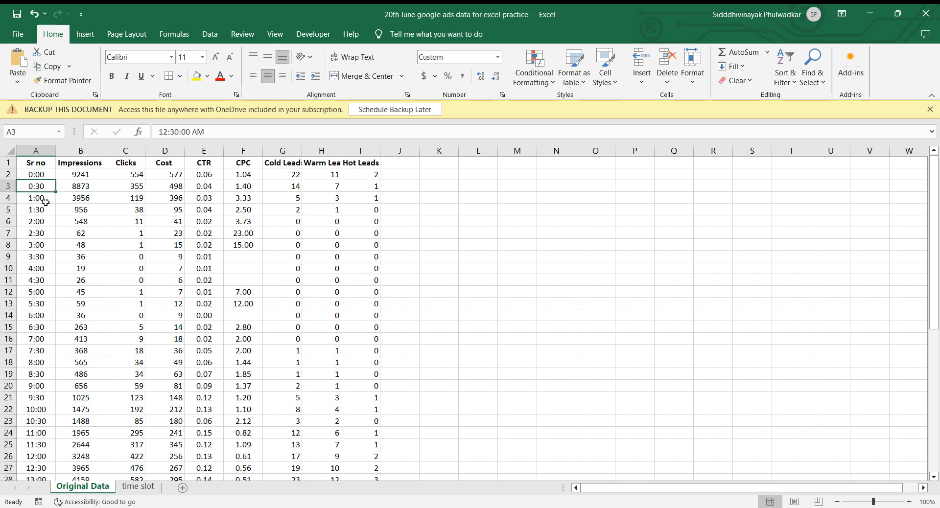
pyautogui.click(46, 202)
pyautogui.scroll(-8, 59, 399)
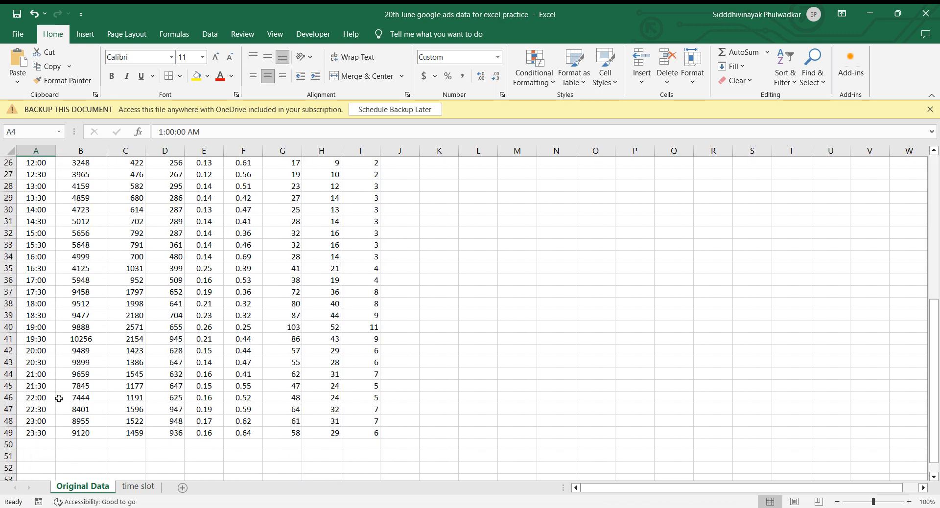
pyautogui.scroll(8, 59, 399)
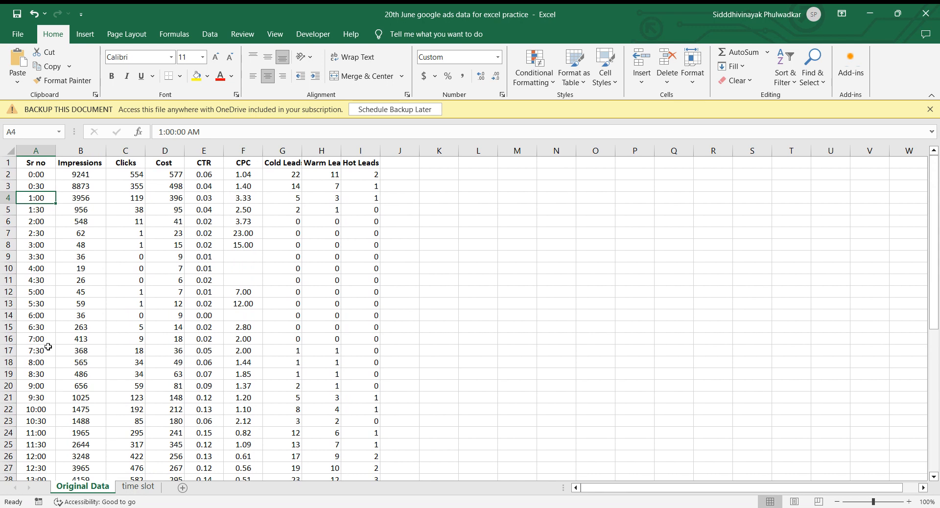
pyautogui.scroll(-20, 46, 343)
pyautogui.scroll(8, 47, 345)
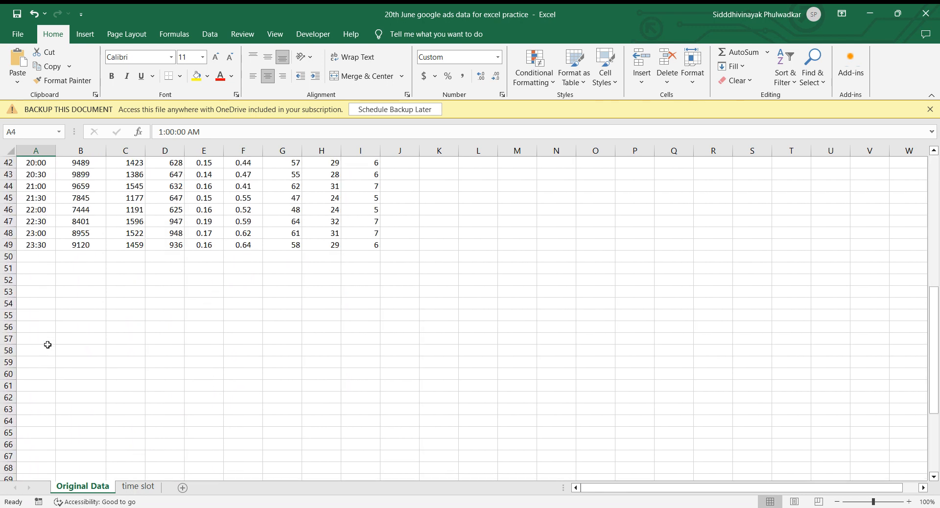
pyautogui.scroll(1, 47, 345)
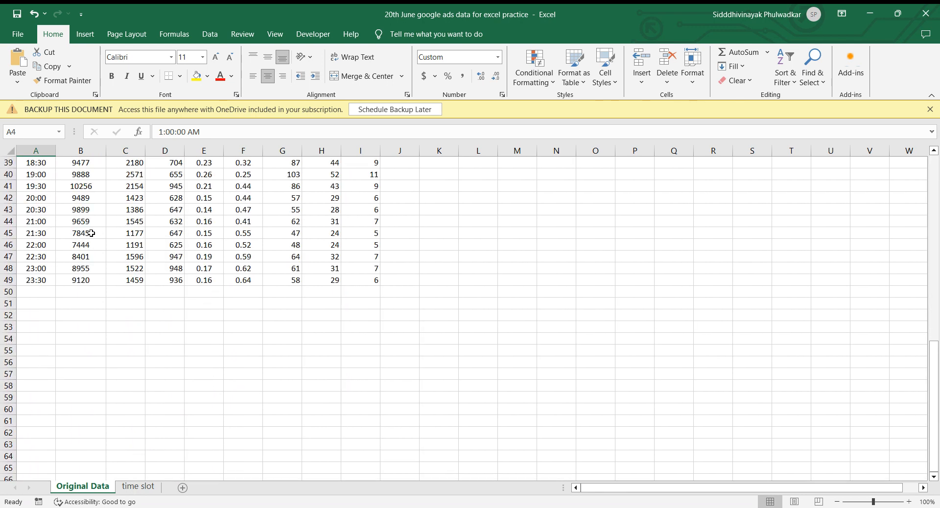
pyautogui.scroll(13, 91, 233)
pyautogui.click(81, 150)
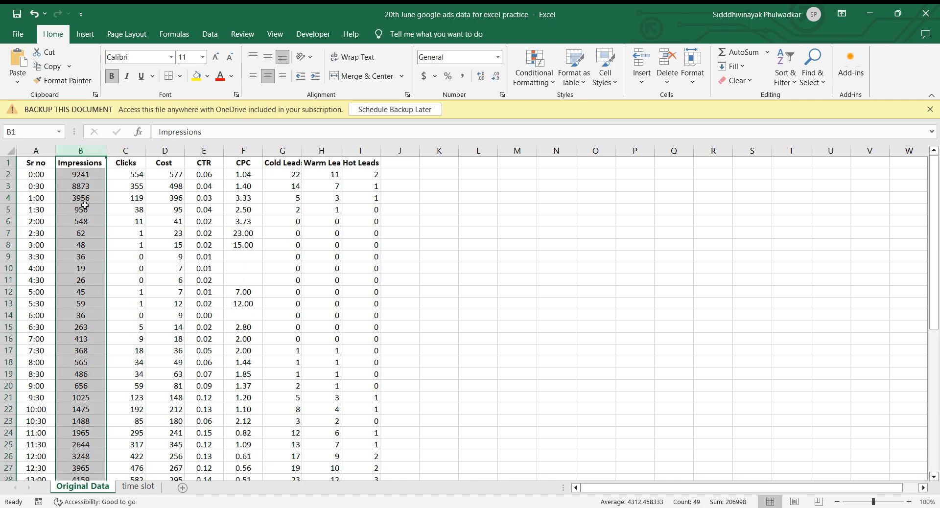
pyautogui.click(122, 210)
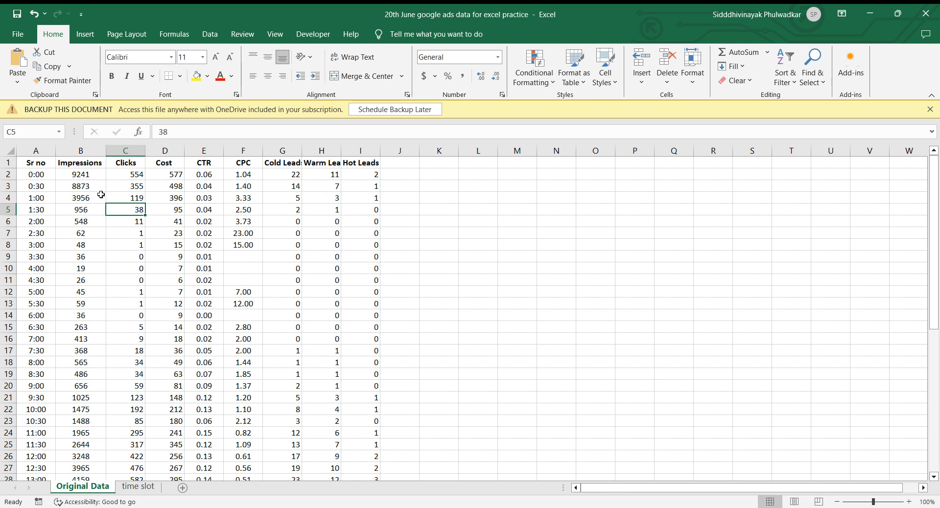
pyautogui.click(84, 149)
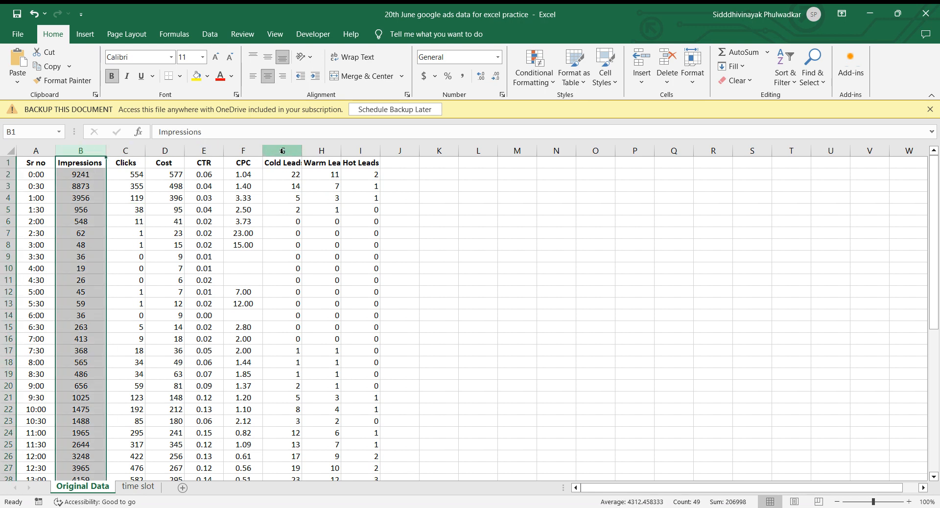
# Autofit the widths of the Cold Leads and Warm Leads columns to their headers.
pyautogui.doubleClick(301, 151)
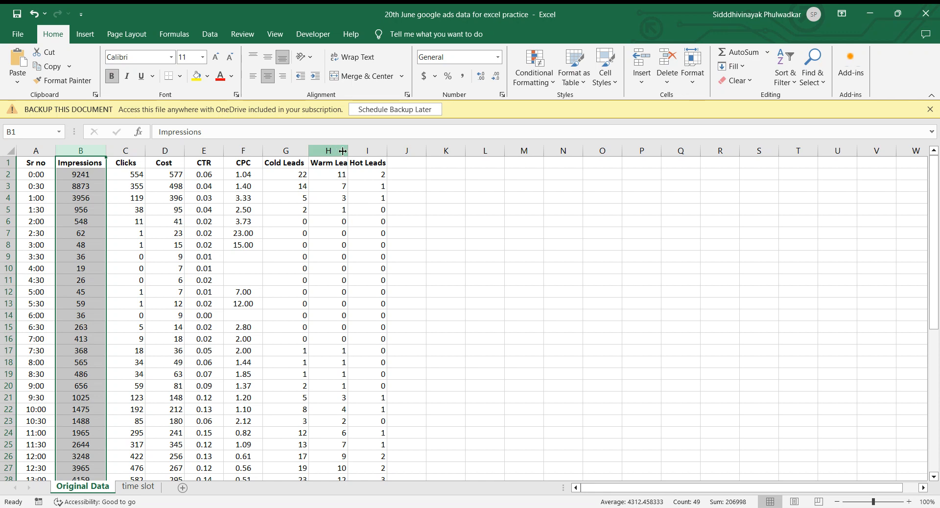
pyautogui.doubleClick(348, 151)
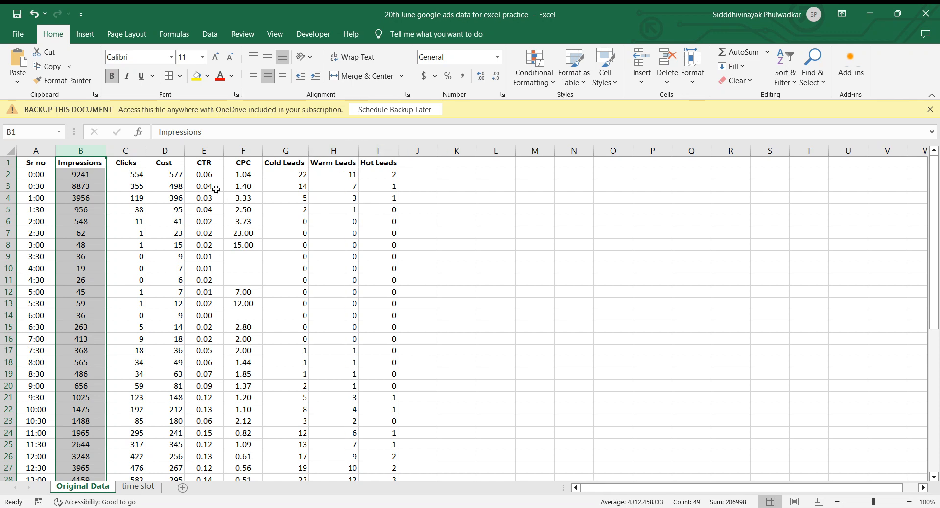
# Review the Sr no and Impressions columns and the first data row's Impressions, Clicks, Cost and CTR values.
pyautogui.click(147, 220)
pyautogui.click(35, 151)
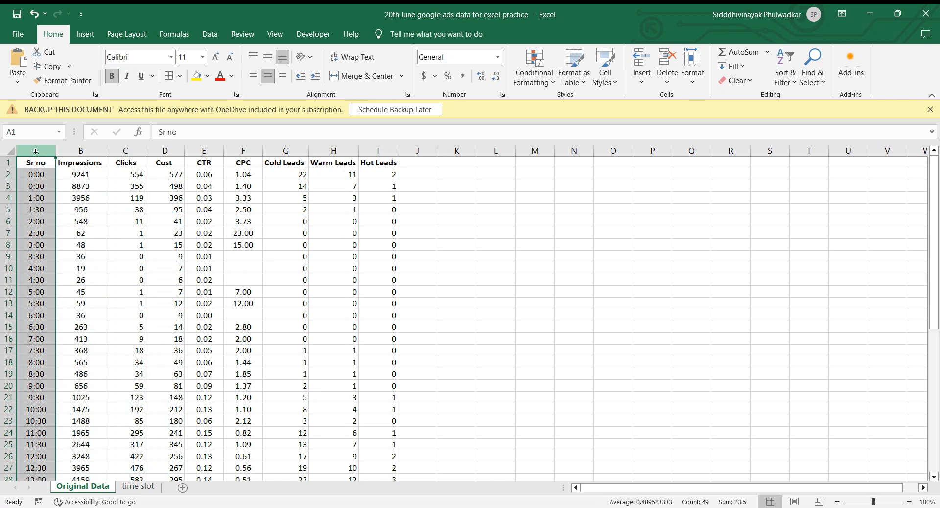
pyautogui.click(76, 150)
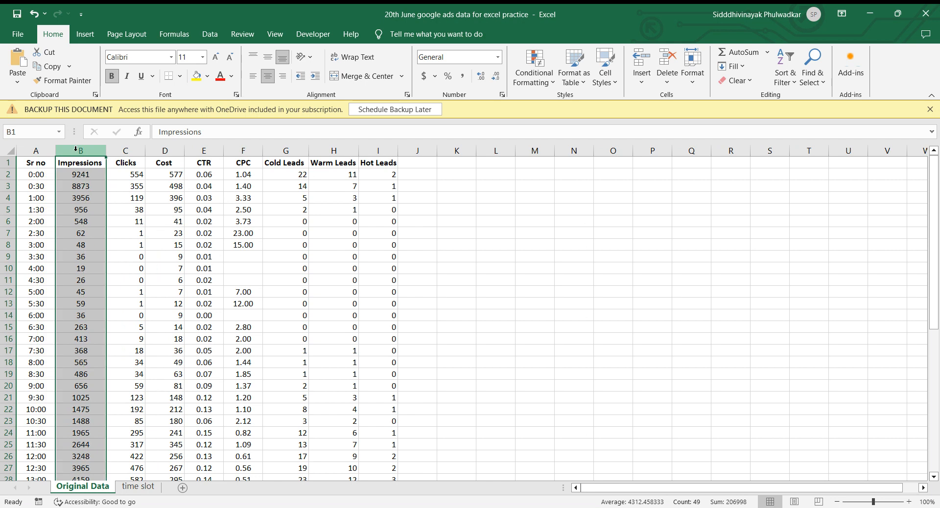
pyautogui.click(96, 187)
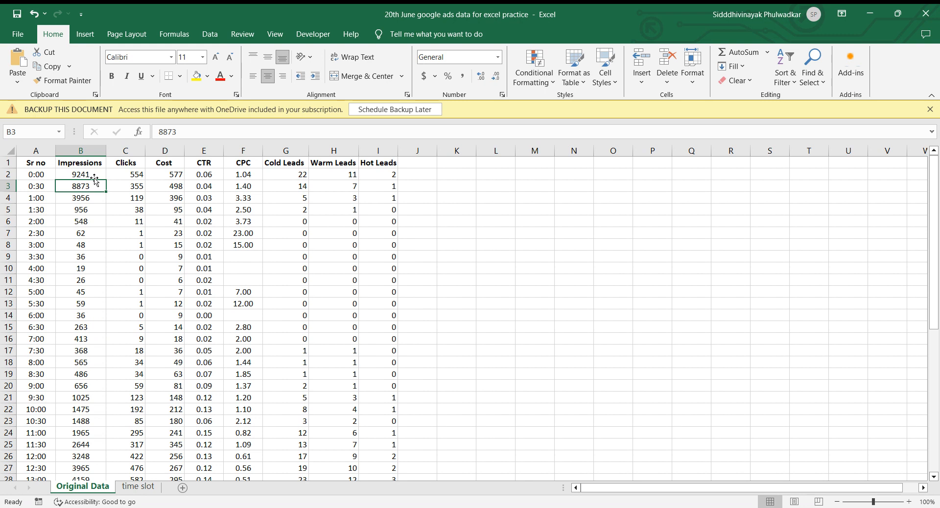
pyautogui.click(84, 175)
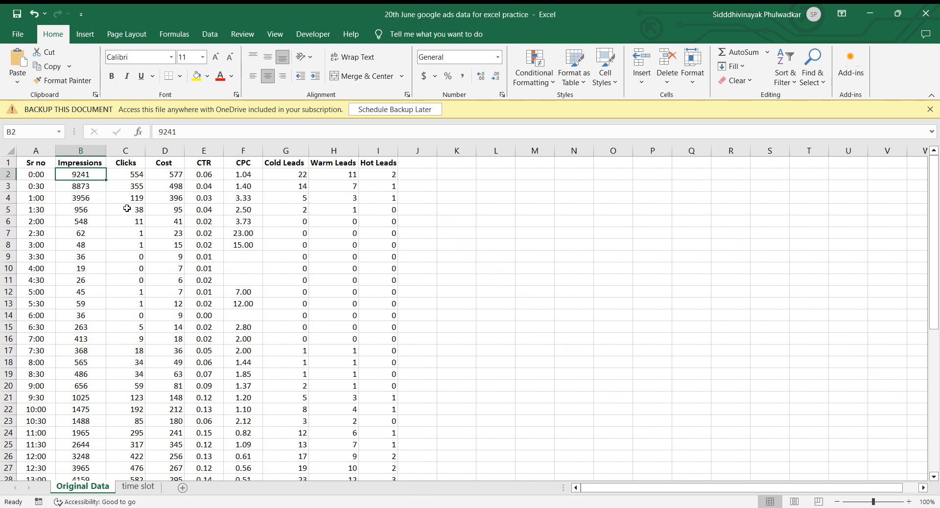
pyautogui.click(131, 176)
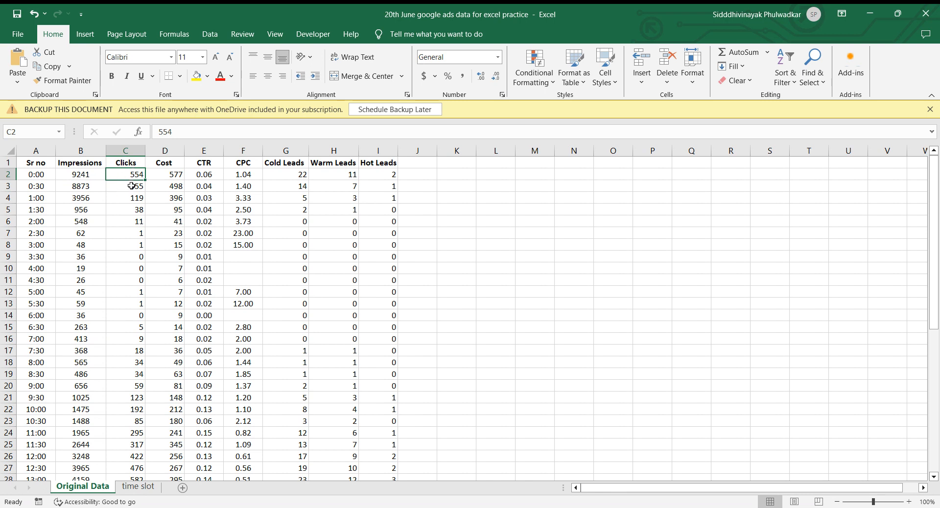
pyautogui.click(172, 179)
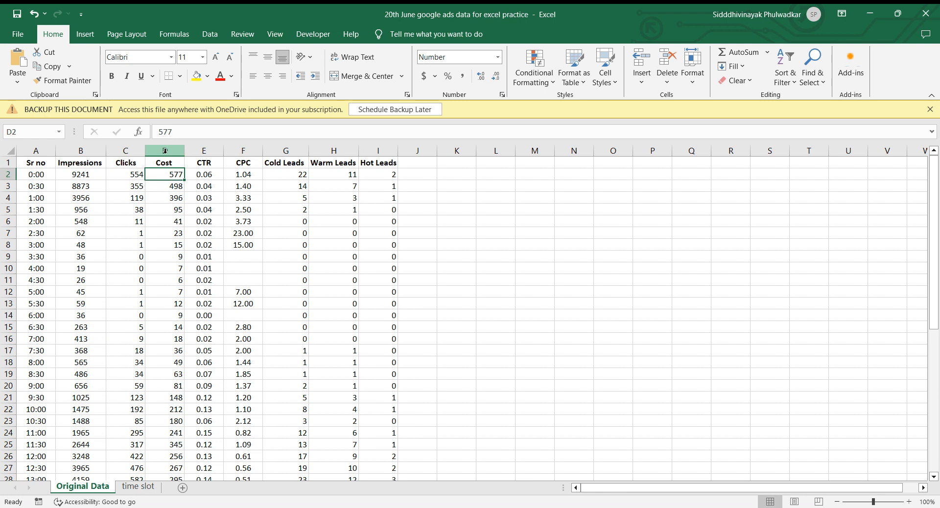
pyautogui.click(208, 175)
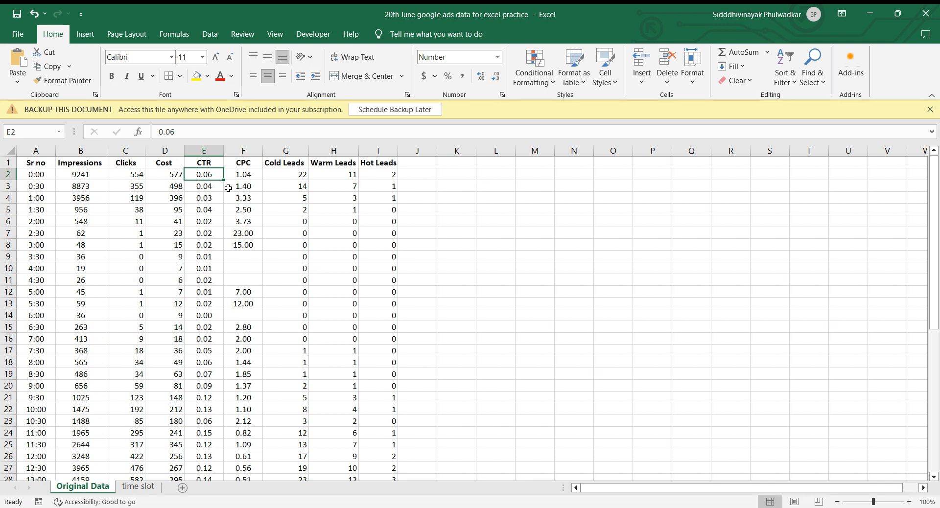
pyautogui.click(139, 177)
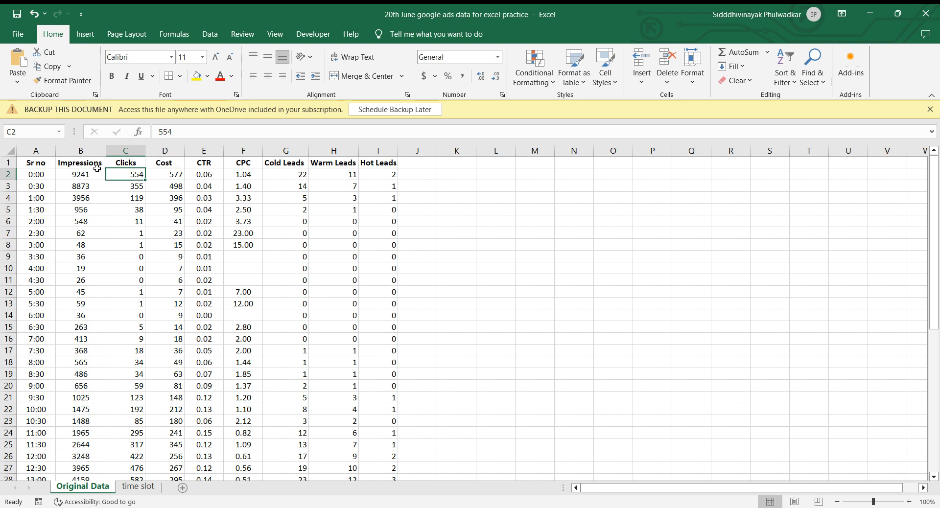
pyautogui.click(85, 173)
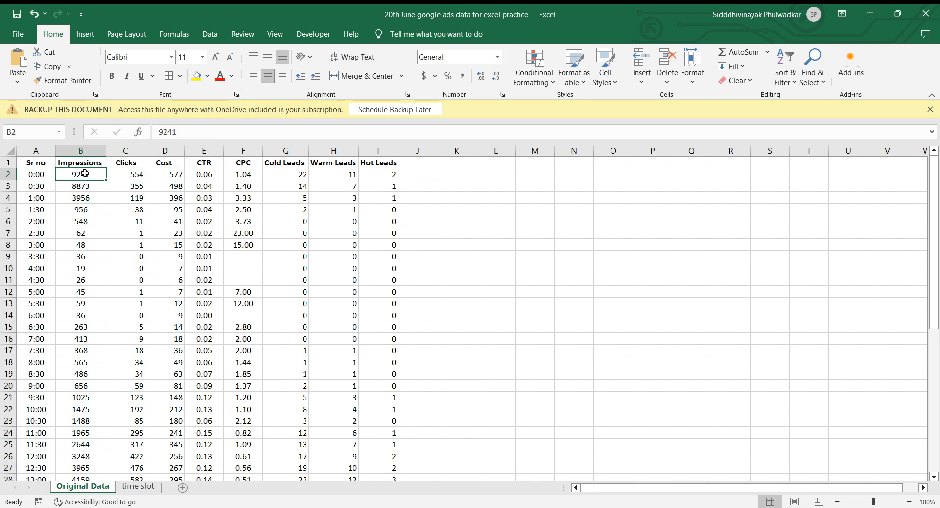
pyautogui.click(209, 177)
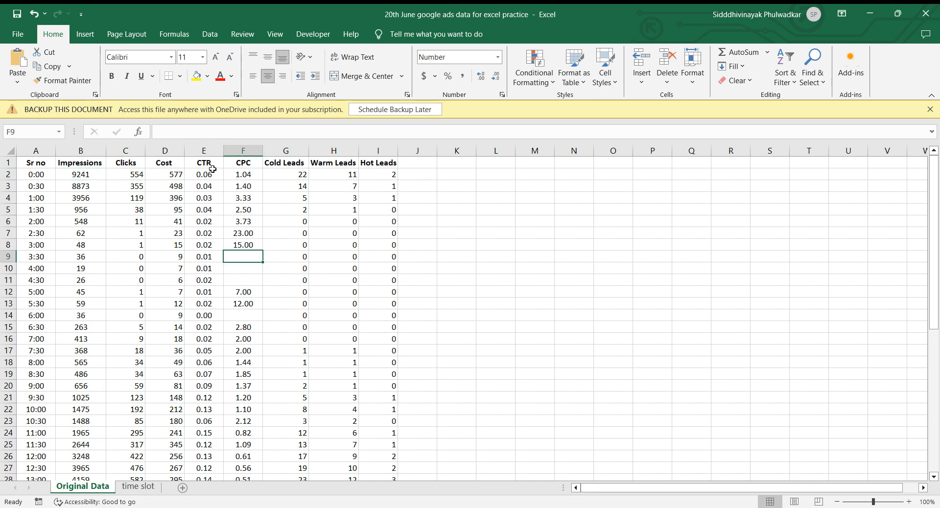
# Check the first data row's CTR in cell K2 with the formula =C2/B2, and clear the cell.
pyautogui.click(466, 174)
pyautogui.write('=')
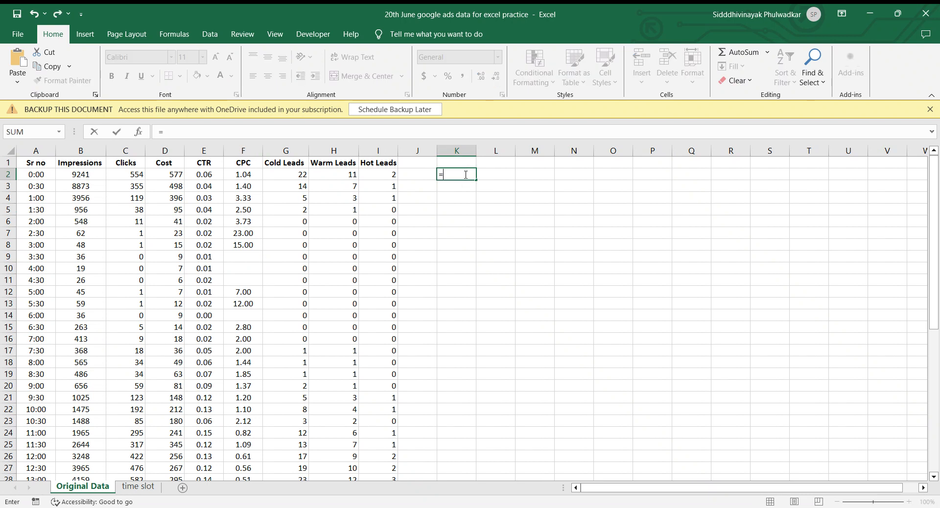
pyautogui.press('Left')
pyautogui.press('Left')
pyautogui.press('Left')
pyautogui.press('Left')
pyautogui.press('Left')
pyautogui.press('Left')
pyautogui.press('Left')
pyautogui.press('Left')
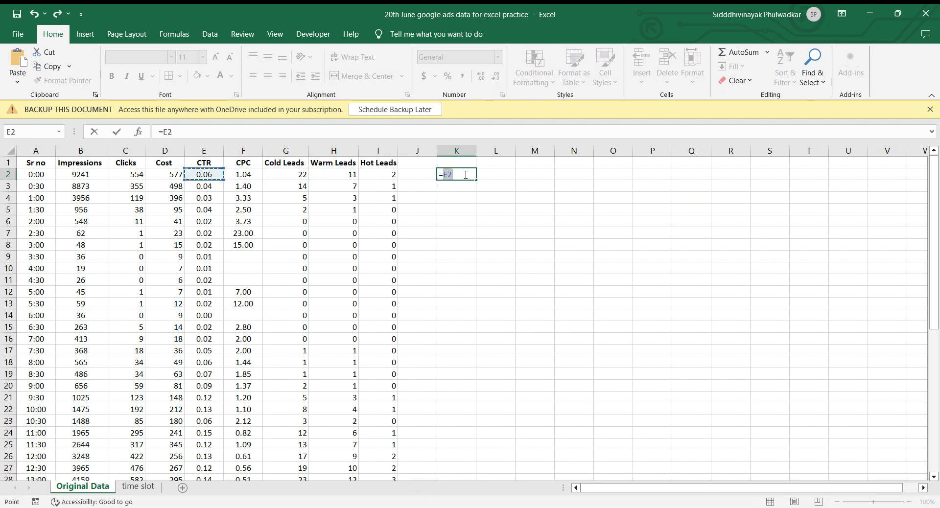
pyautogui.write('/')
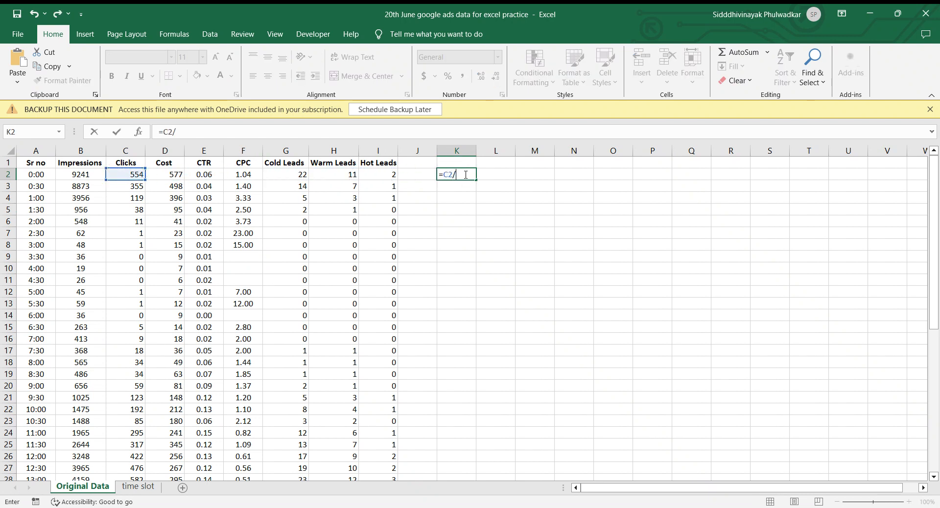
pyautogui.press('Left')
pyautogui.press('Left')
pyautogui.press('Left')
pyautogui.press('Left')
pyautogui.press('Left')
pyautogui.press('Left')
pyautogui.press('Left')
pyautogui.press('Left')
pyautogui.press('Left')
pyautogui.press('Left')
pyautogui.press('Right')
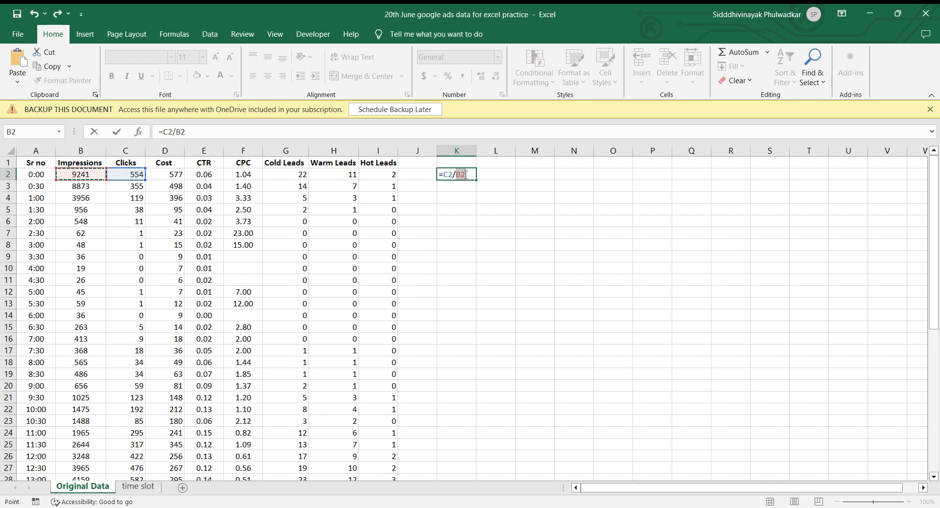
pyautogui.press('Return')
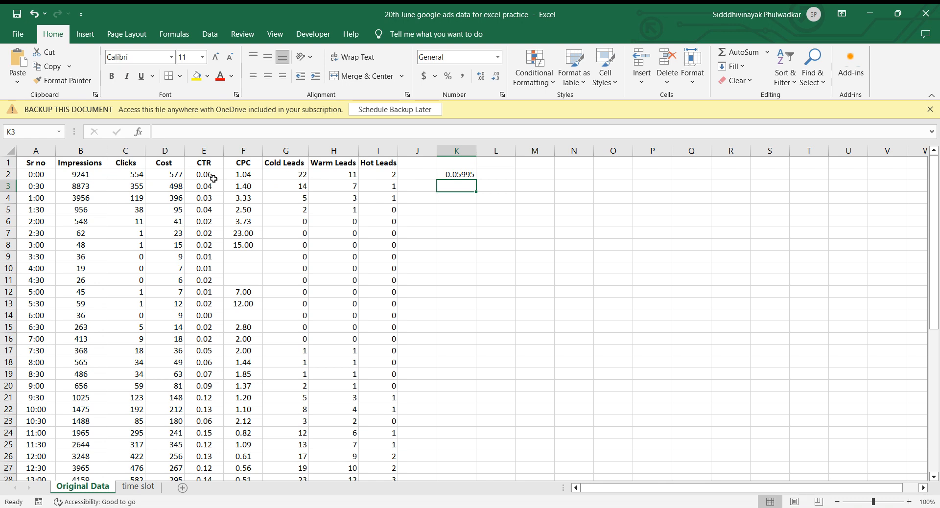
pyautogui.click(465, 173)
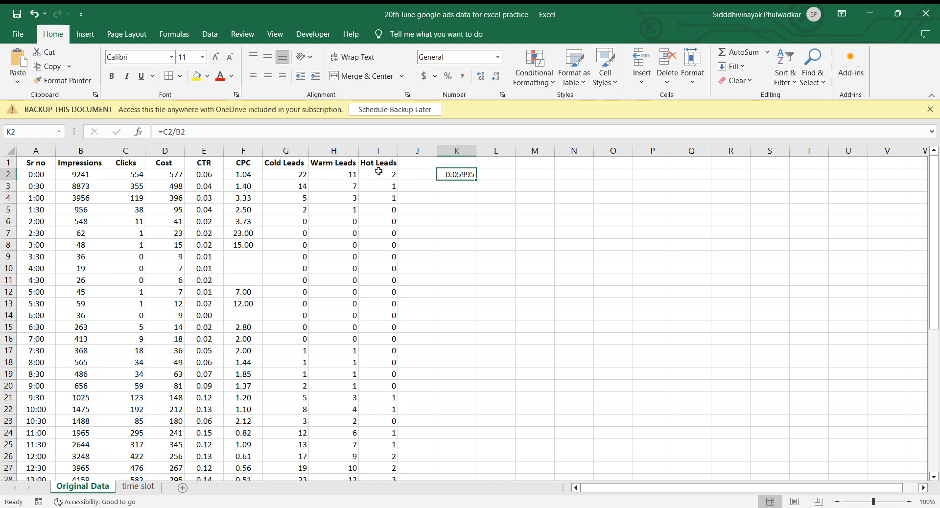
pyautogui.press('Delete')
# Inspect the first data row's CPC and Cost, and its Cold, Warm and Hot Leads values.
pyautogui.click(244, 175)
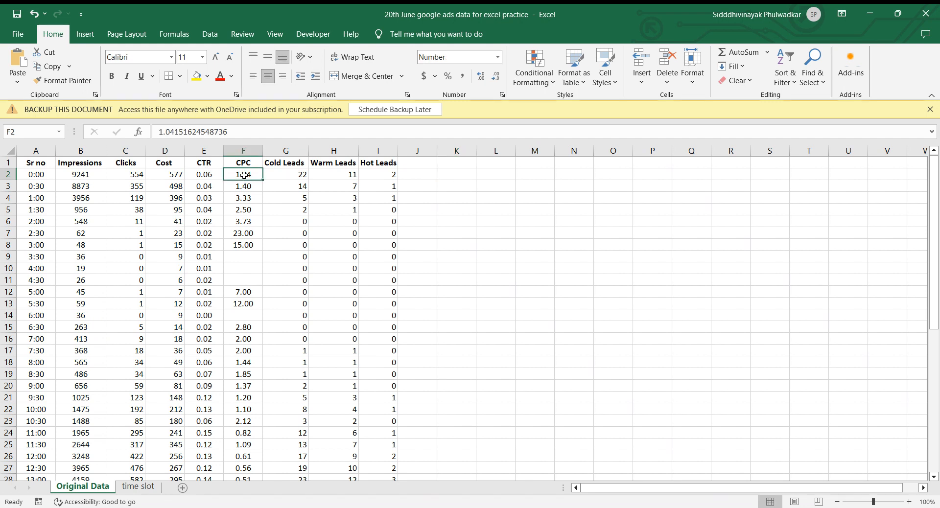
pyautogui.click(169, 174)
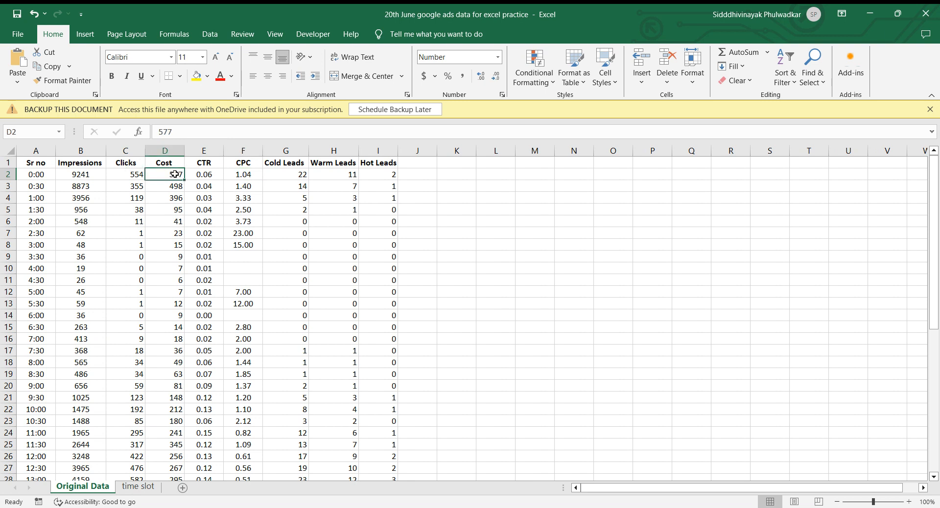
pyautogui.click(238, 175)
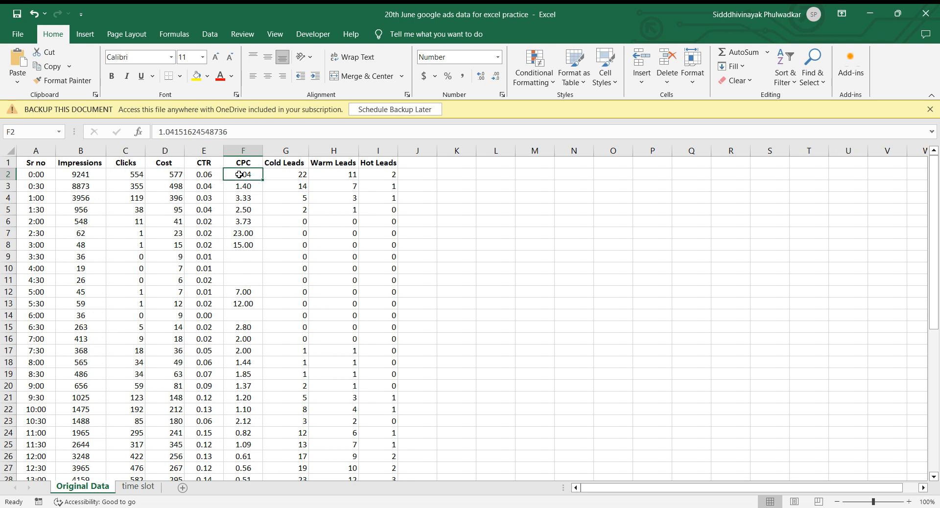
pyautogui.moveTo(302, 175); pyautogui.dragTo(333, 175)
pyautogui.click(376, 175)
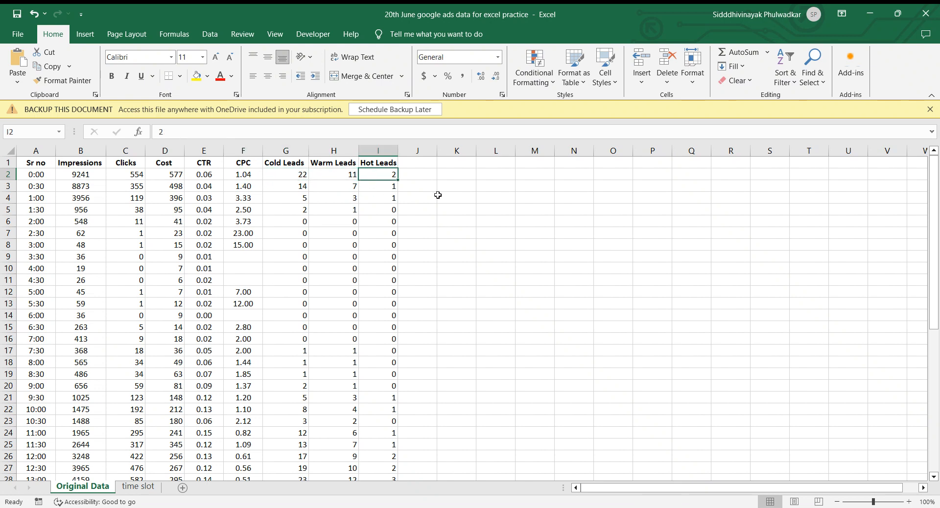
pyautogui.click(294, 175)
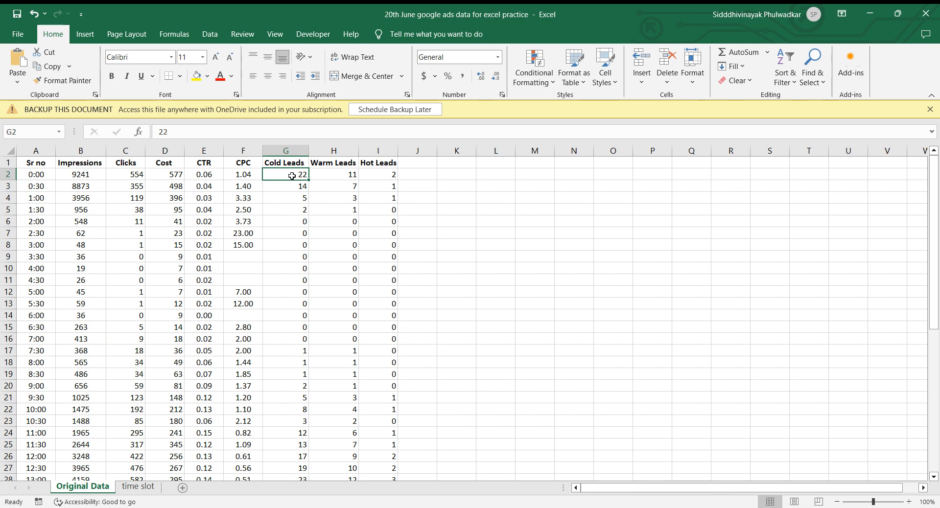
# Add a new blank worksheet after the Original Data sheet.
pyautogui.click(183, 488)
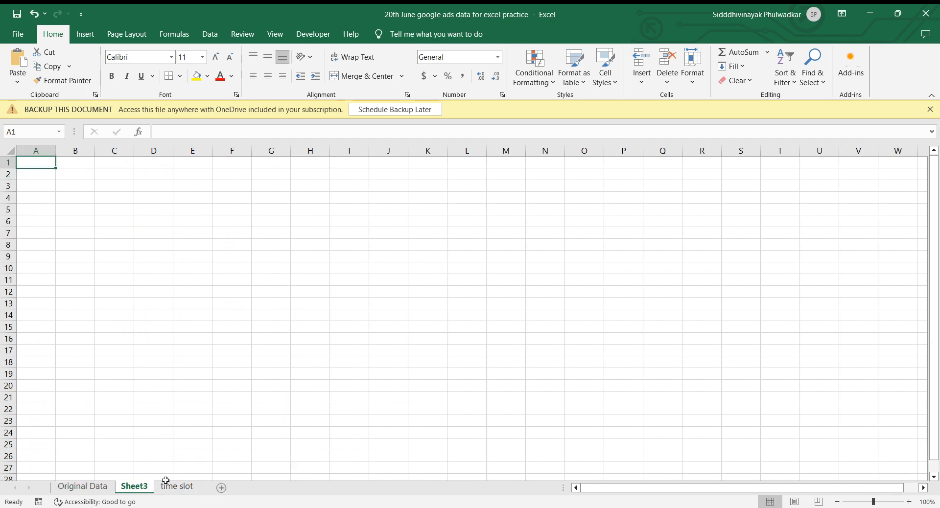
# Enter the row labels Sum, Average and Median in cells A2 to A4 of the new sheet.
pyautogui.click(41, 186)
pyautogui.press('Up')
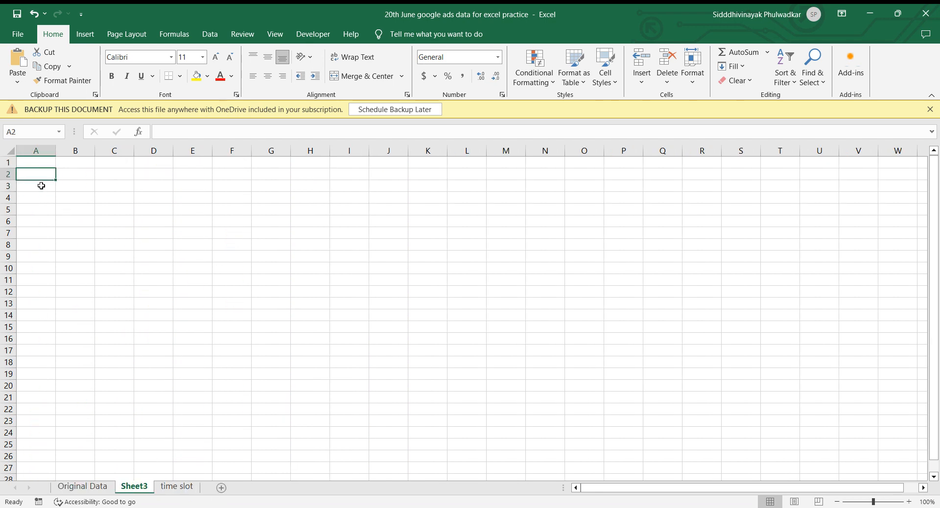
pyautogui.press('Up')
pyautogui.press('Down')
pyautogui.write('Sum')
pyautogui.press('Return')
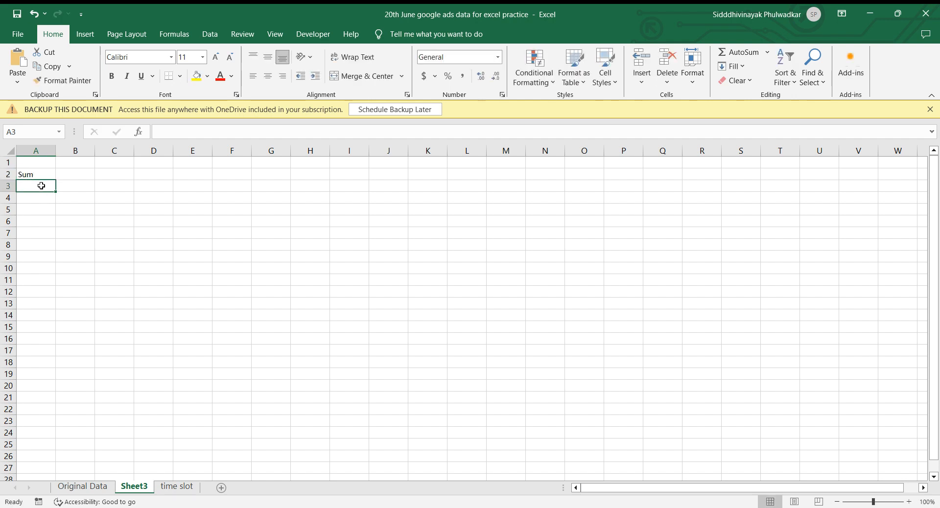
pyautogui.write('Avearage')
pyautogui.press('Return')
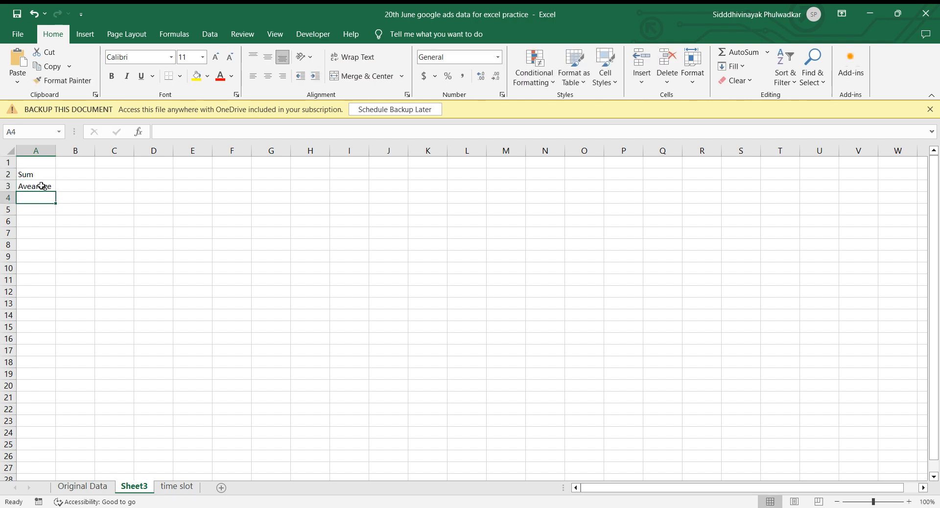
pyautogui.click(41, 186)
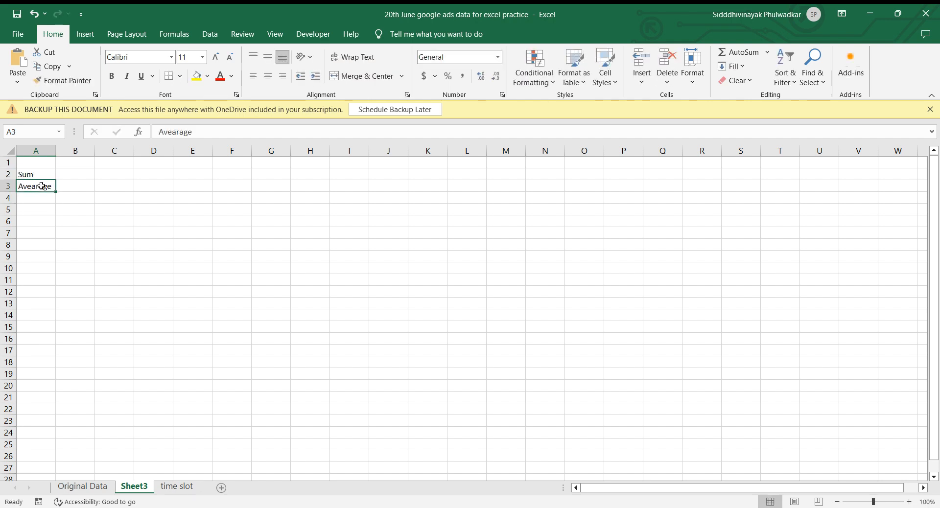
pyautogui.click(177, 133)
pyautogui.press('BackSpace')
pyautogui.press('Return')
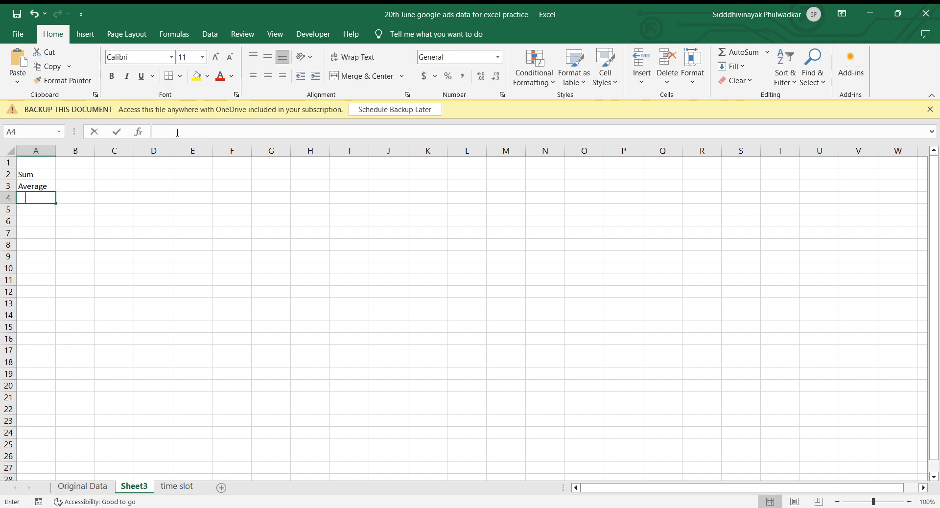
pyautogui.write('Median')
pyautogui.press('Return')
# Copy the column headers from Impressions to Hot Leads (B1:I1) on the Original Data sheet.
pyautogui.press('Up')
pyautogui.press('Up')
pyautogui.press('Right')
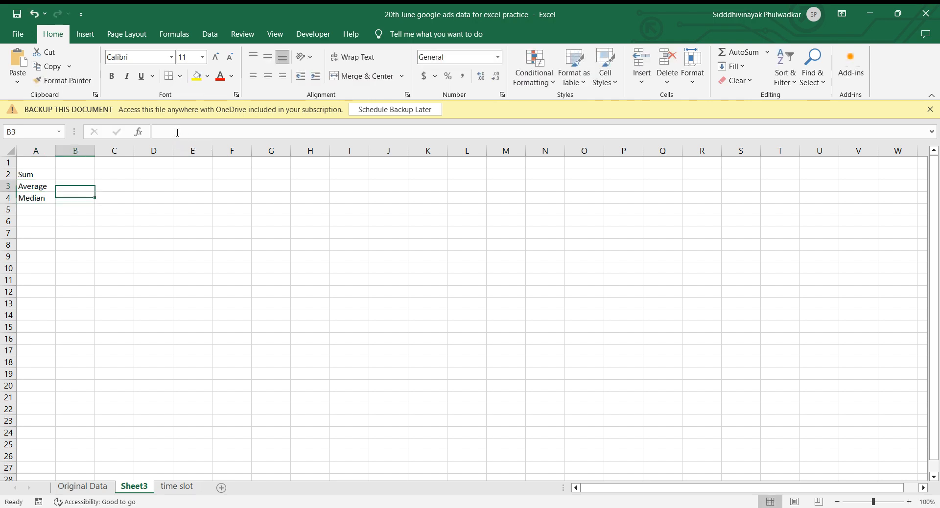
pyautogui.press('Up')
pyautogui.press('Up')
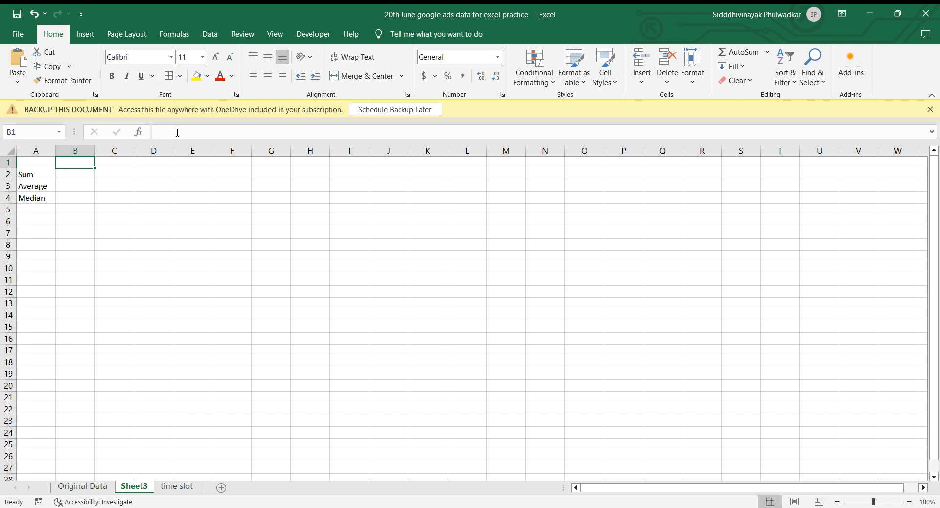
pyautogui.click(95, 486)
pyautogui.click(42, 167)
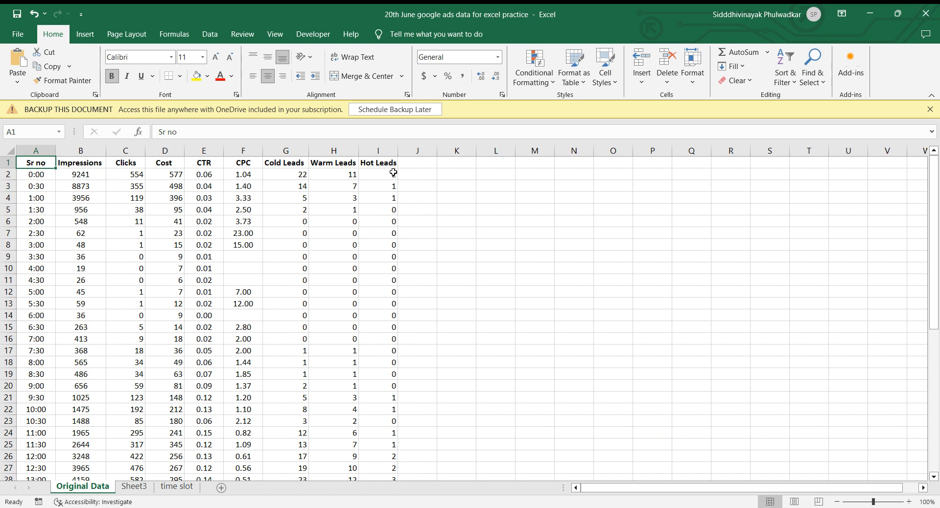
pyautogui.click(40, 219)
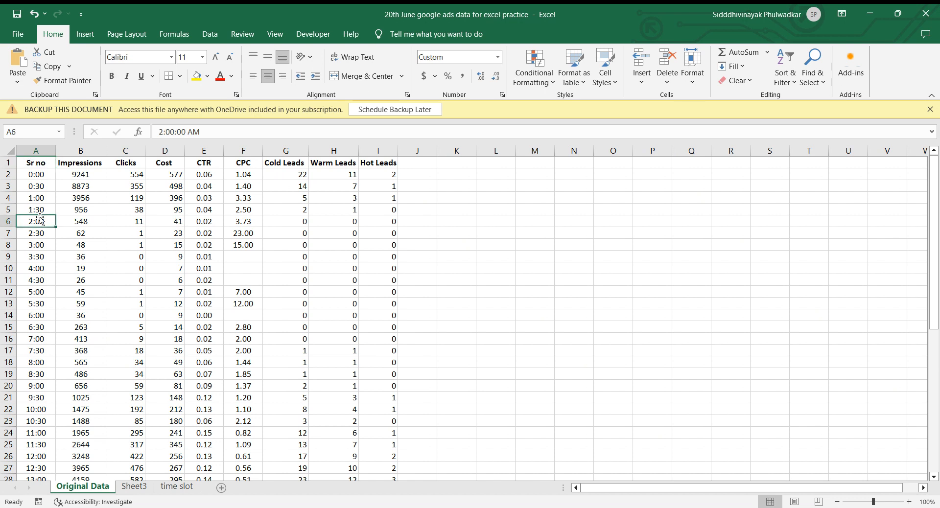
pyautogui.click(41, 148)
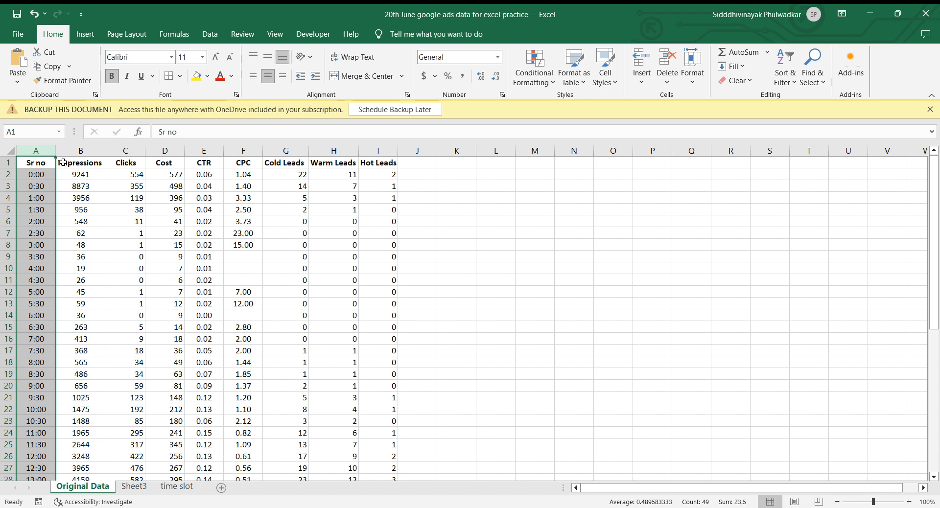
pyautogui.click(63, 162)
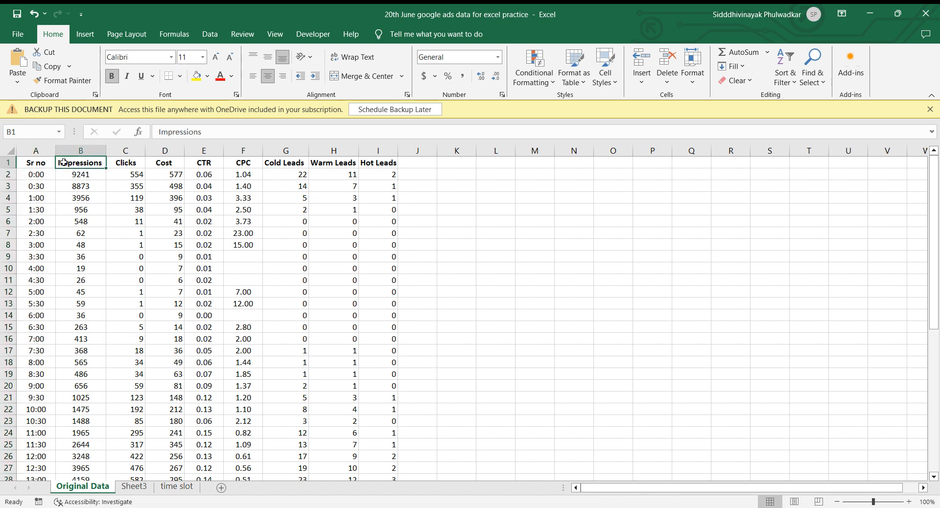
pyautogui.hotkey('shift', 'Right')
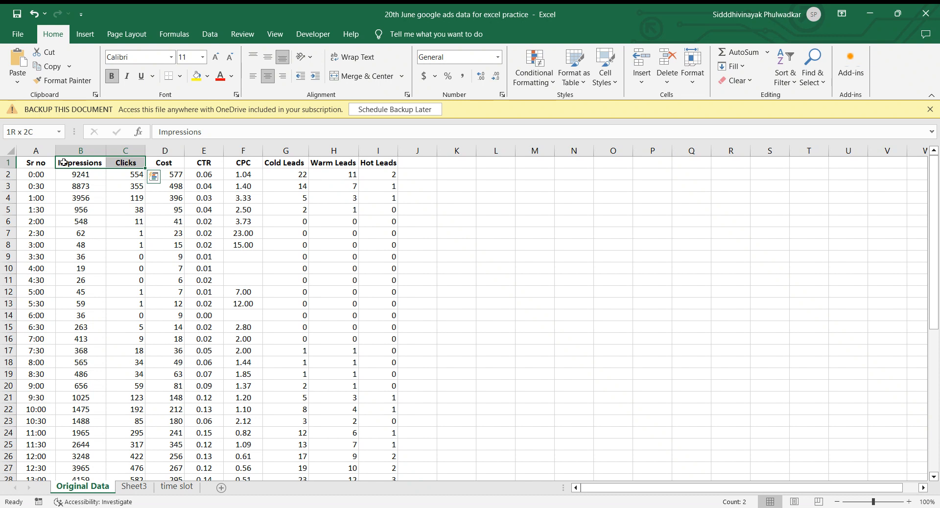
pyautogui.hotkey('shift', 'Right')
pyautogui.hotkey('shift', 'Right')
pyautogui.hotkey('shift', 'Right')
pyautogui.hotkey('shift', 'Right')
pyautogui.hotkey('shift', 'Right')
pyautogui.hotkey('shift', 'Right')
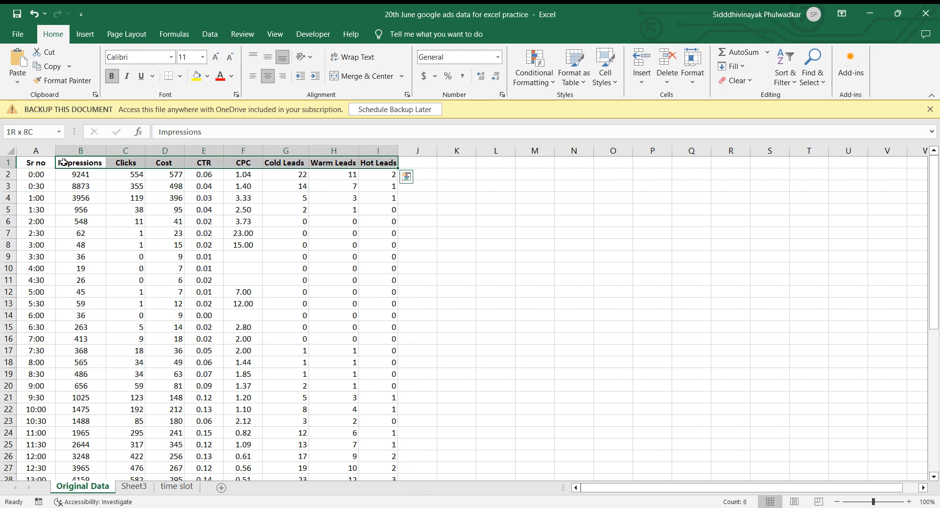
pyautogui.hotkey('ctrl', 'c')
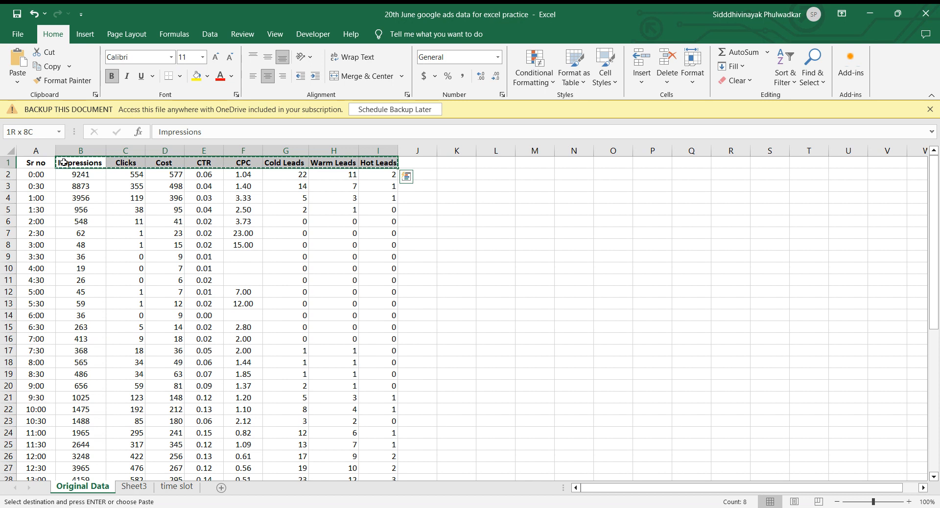
# Paste the copied headers into row 1 of Sheet3, starting at cell B1.
pyautogui.click(147, 491)
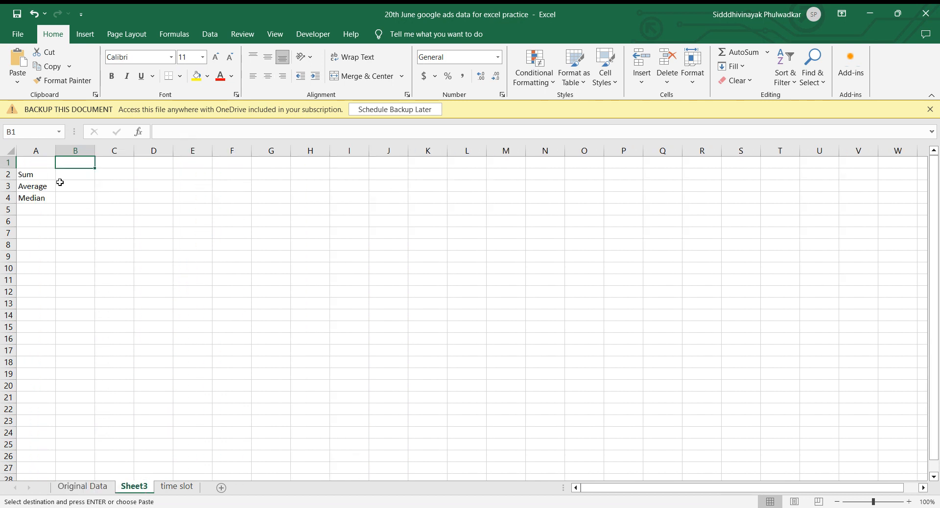
pyautogui.hotkey('ctrl', 'v')
pyautogui.press('Down')
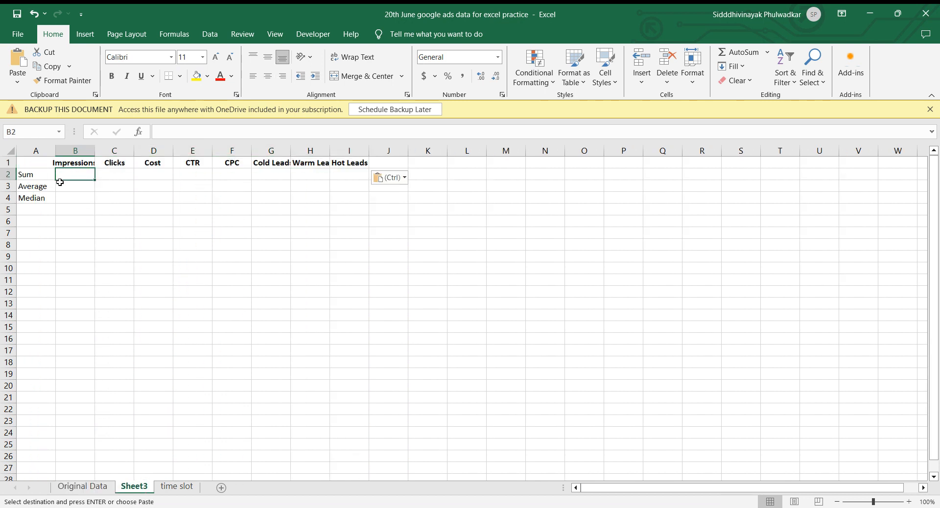
# Fit the widths of the Impressions, Cold Leads, Warm Leads and Hot Leads columns to their headers.
pyautogui.doubleClick(91, 147)
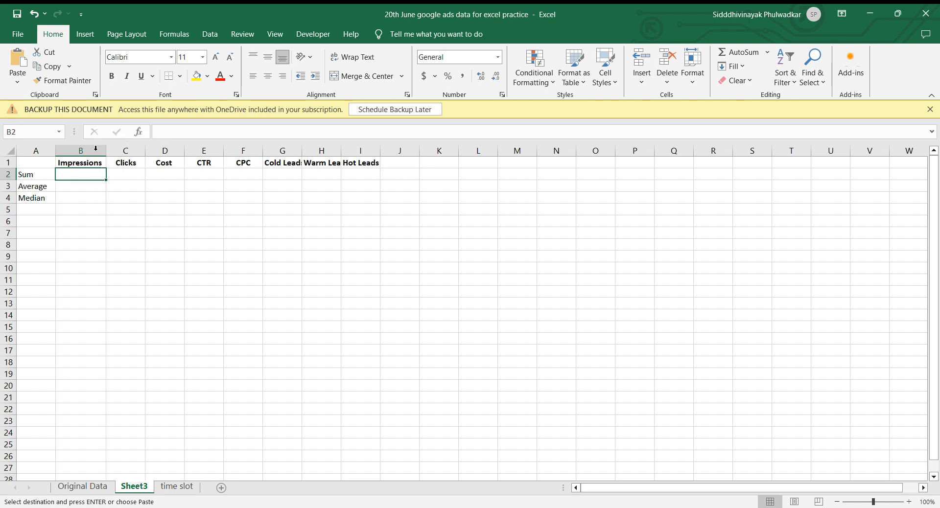
pyautogui.doubleClick(303, 153)
pyautogui.moveTo(348, 152); pyautogui.dragTo(349, 152)
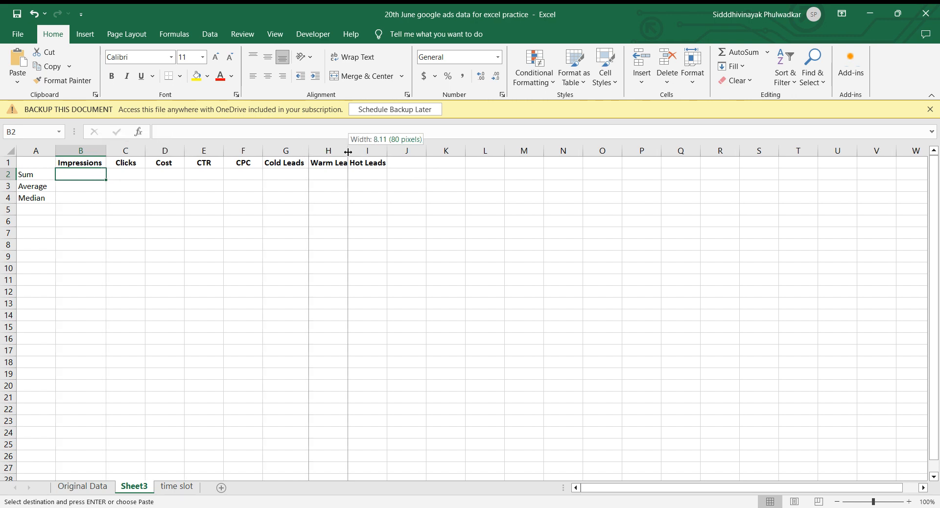
pyautogui.click(347, 152)
pyautogui.doubleClick(397, 151)
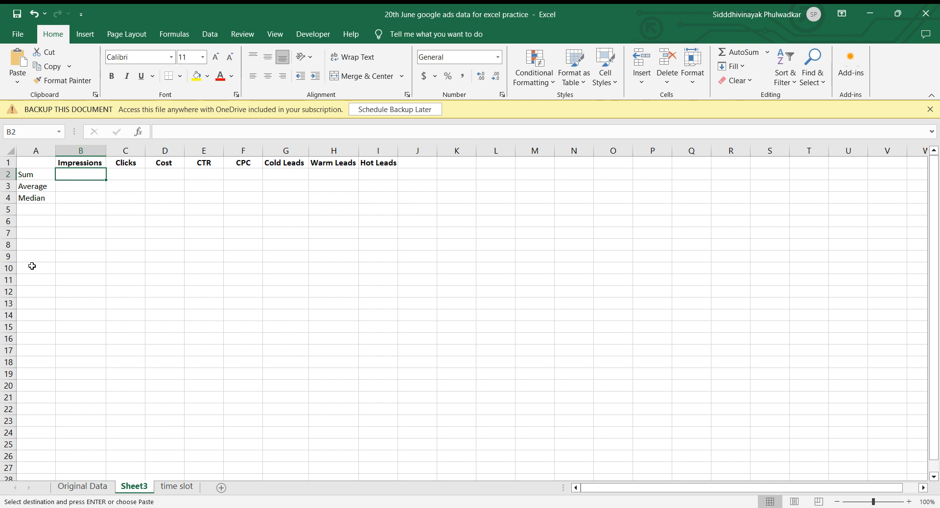
# Calculate the sum of Impressions in B2 with SUM over B2:B49 of the Original Data sheet.
pyautogui.write('=')
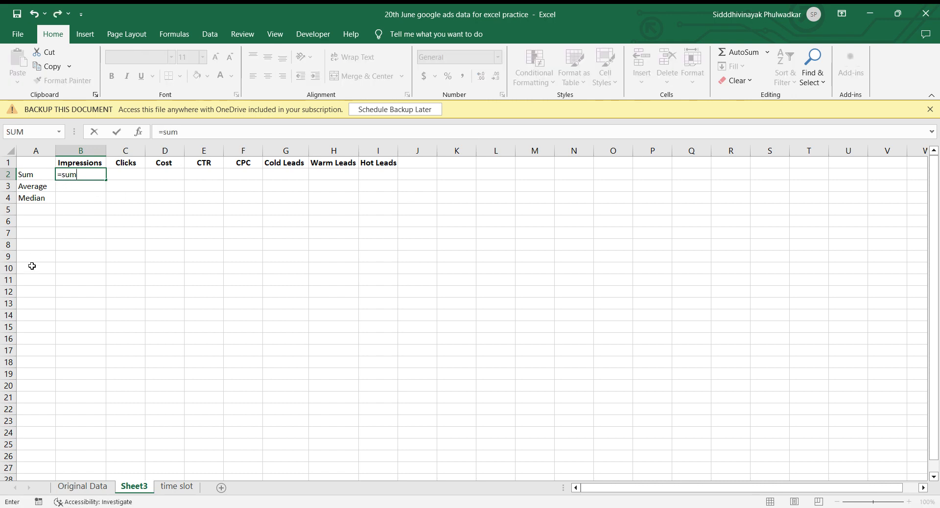
pyautogui.write('sum')
pyautogui.press('Tab')
pyautogui.click(88, 486)
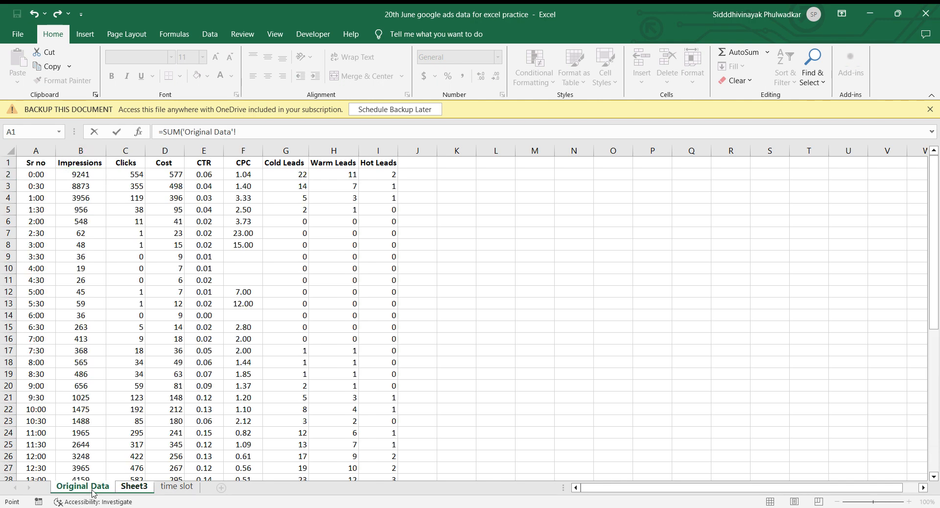
pyautogui.click(84, 174)
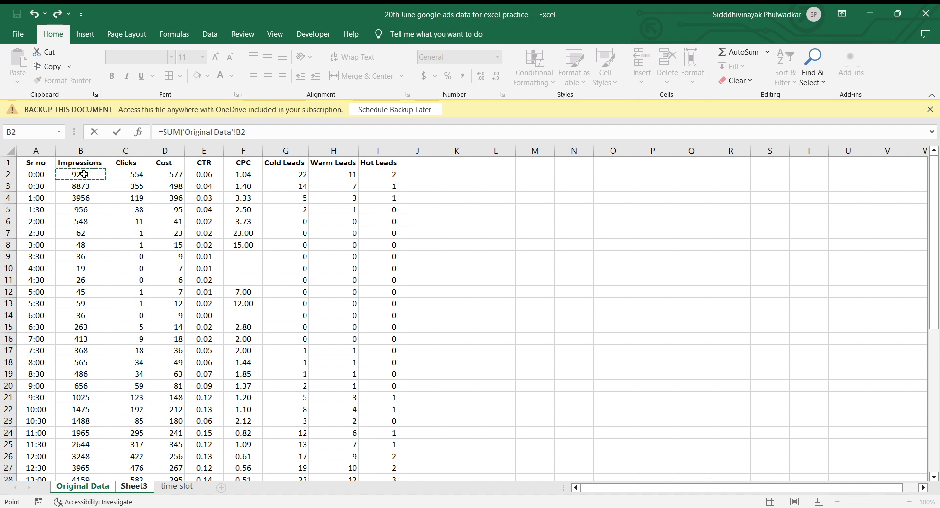
pyautogui.hotkey('ctrl', 'shift', 'Down')
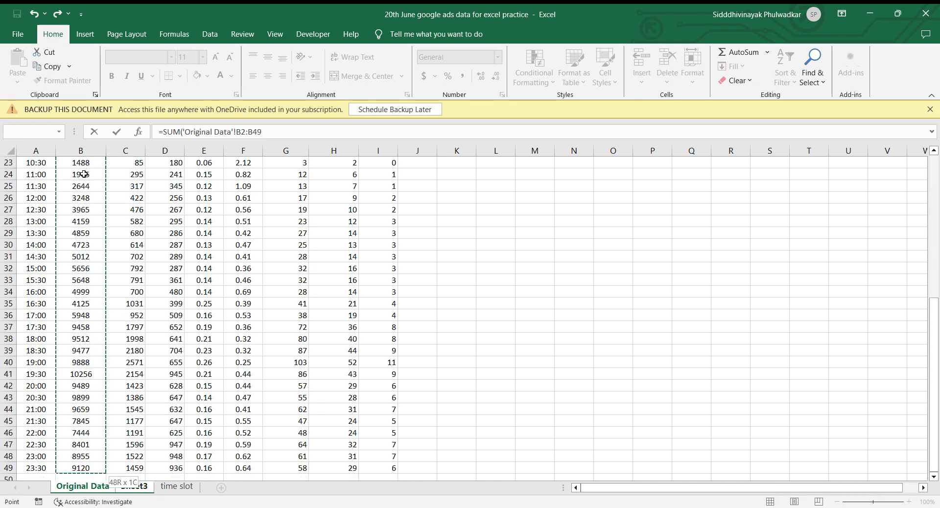
pyautogui.press('Return')
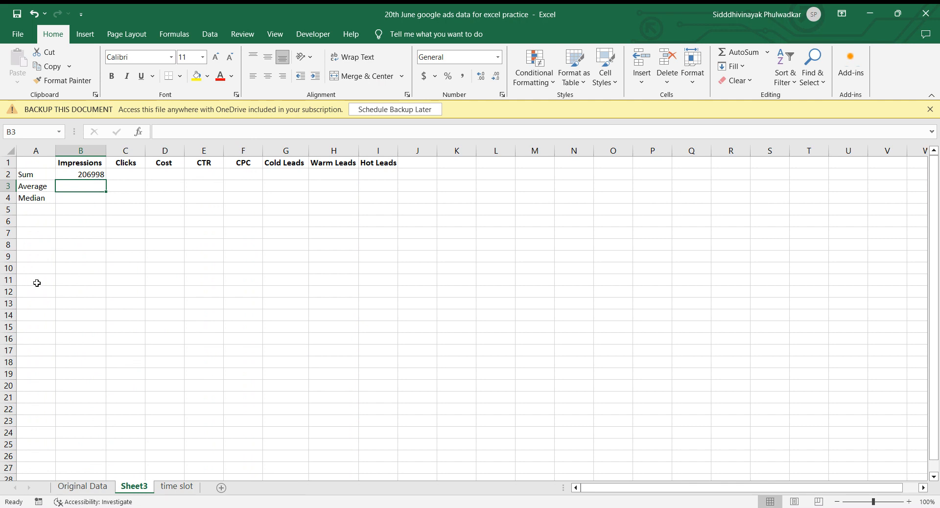
# Calculate the average of Impressions in B3 with AVERAGE over B2:B49 of the Original Data sheet.
pyautogui.write('=a')
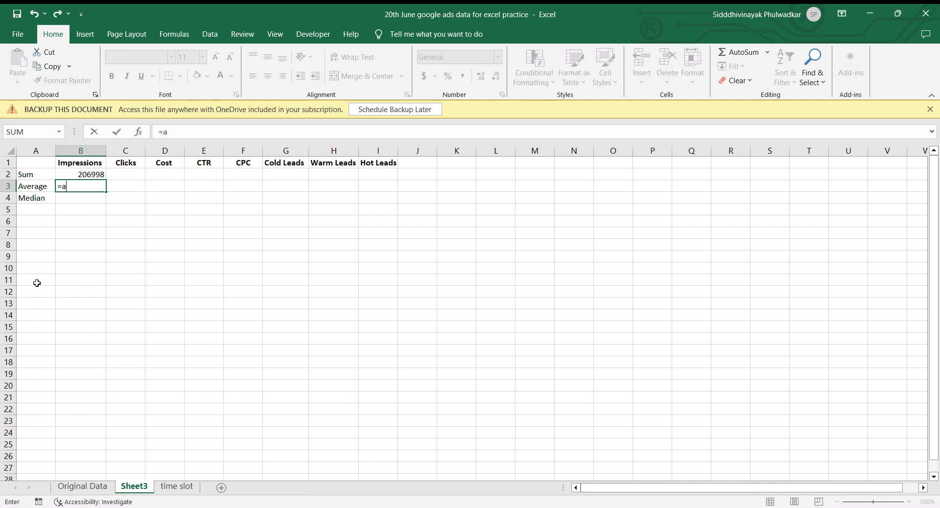
pyautogui.write('vera')
pyautogui.press('Tab')
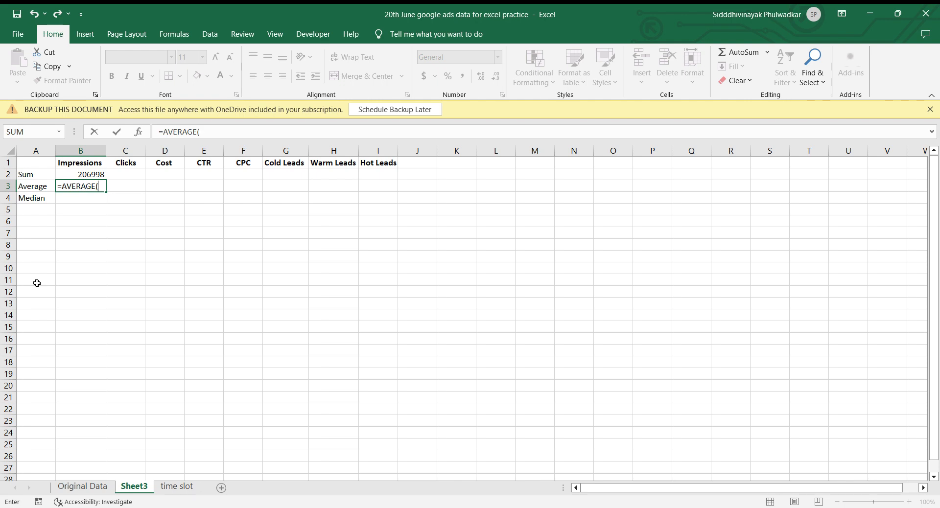
pyautogui.click(88, 485)
pyautogui.scroll(7, 82, 241)
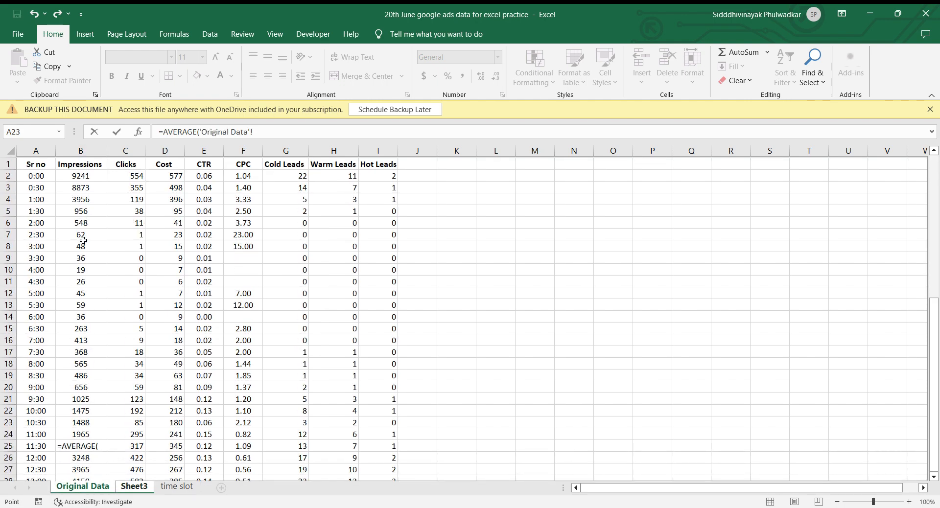
pyautogui.click(91, 175)
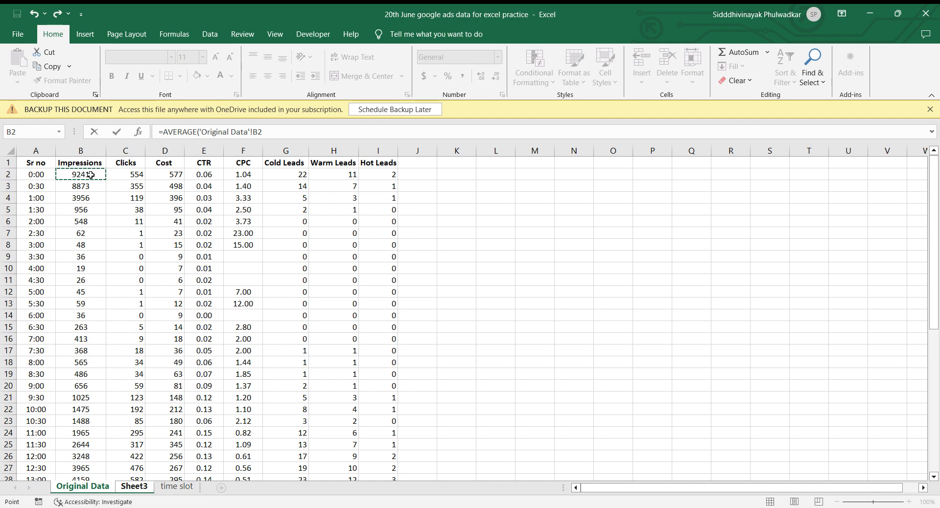
pyautogui.hotkey('ctrl', 'shift', 'Down')
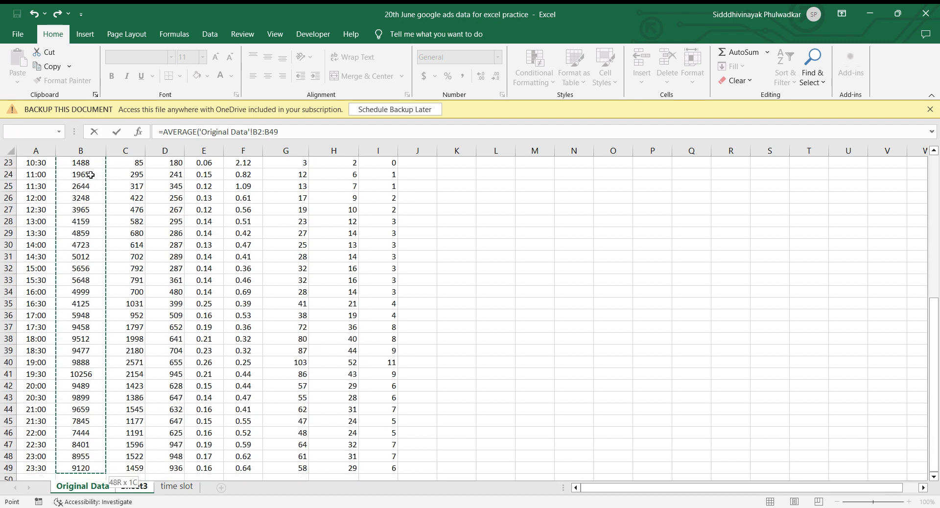
pyautogui.press('Return')
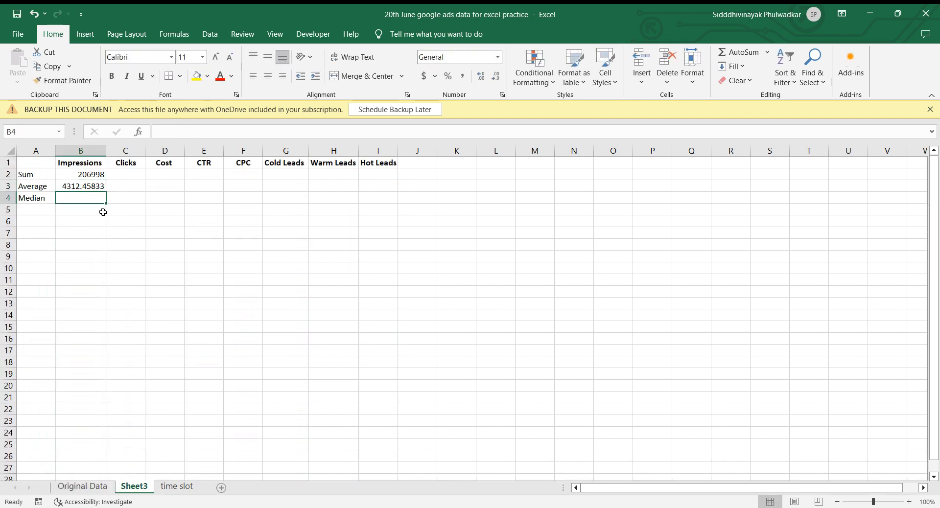
# Calculate the median of Impressions in B4 with MEDIAN over B2:B49 of the Original Data sheet.
pyautogui.write('=m')
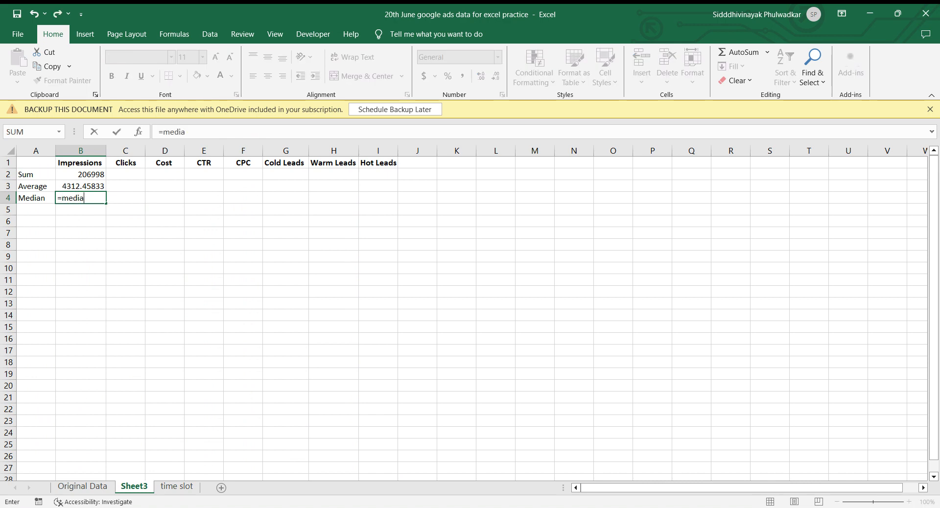
pyautogui.write('edia')
pyautogui.press('Tab')
pyautogui.click(91, 488)
pyautogui.scroll(7, 78, 298)
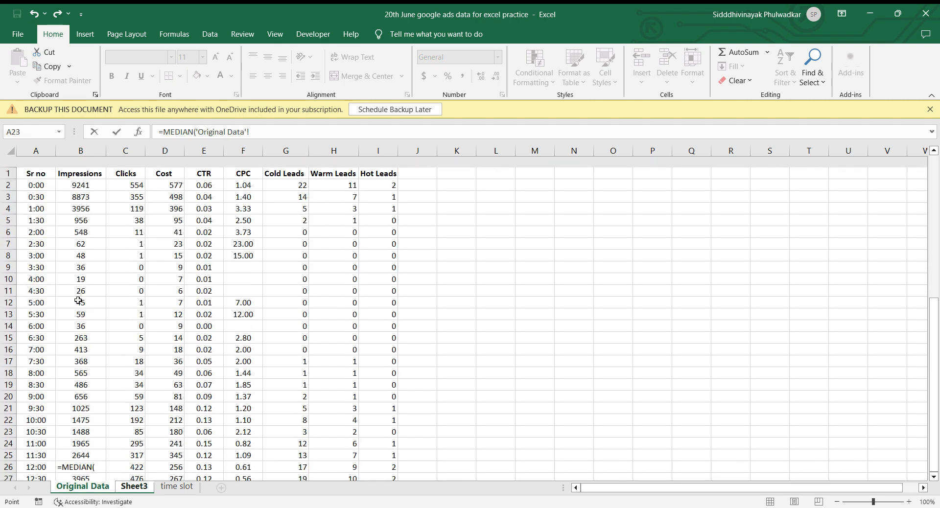
pyautogui.click(78, 174)
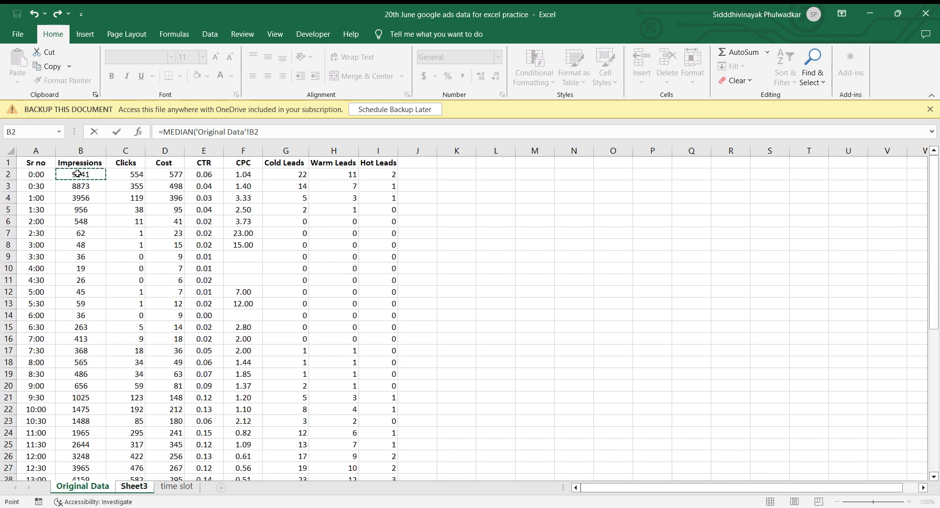
pyautogui.hotkey('ctrl', 'shift', 'Down')
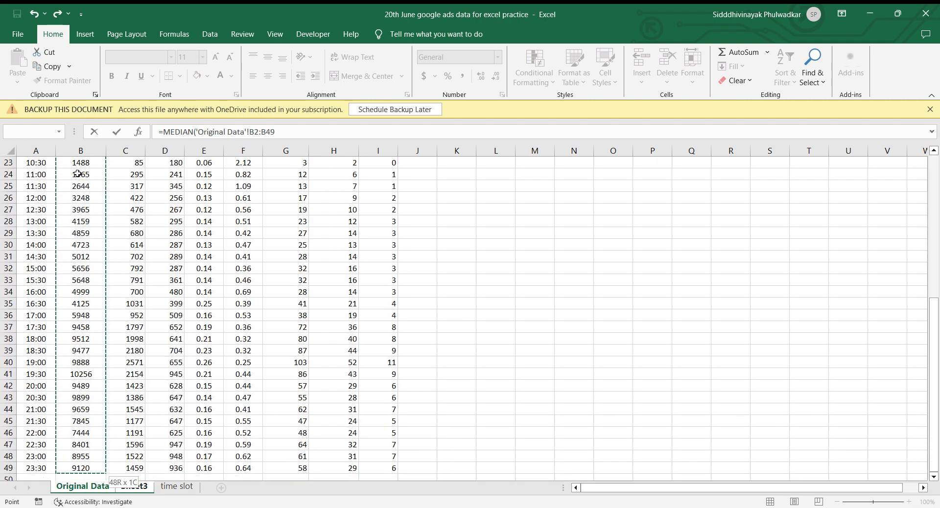
pyautogui.press('Return')
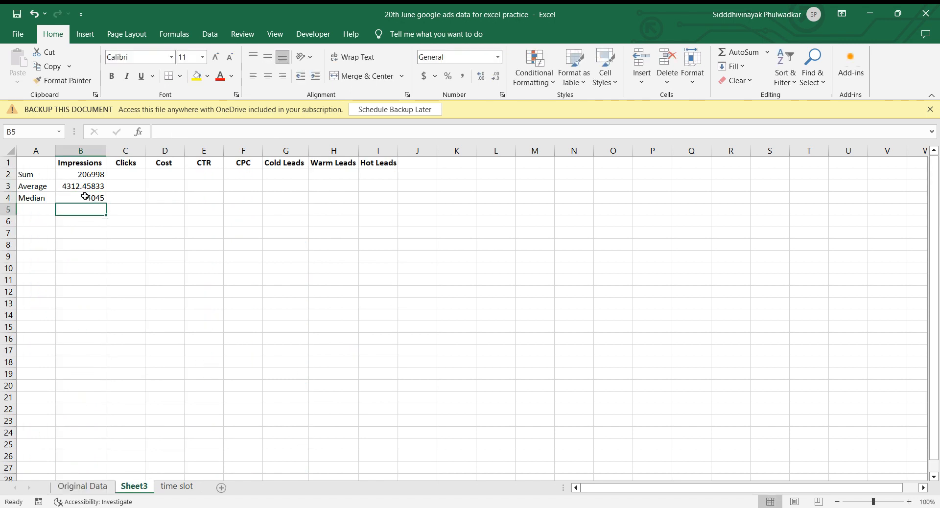
# Copy the Impressions sum, average and median formulas from B2:B4 into the Clicks column at C2.
pyautogui.click(102, 175)
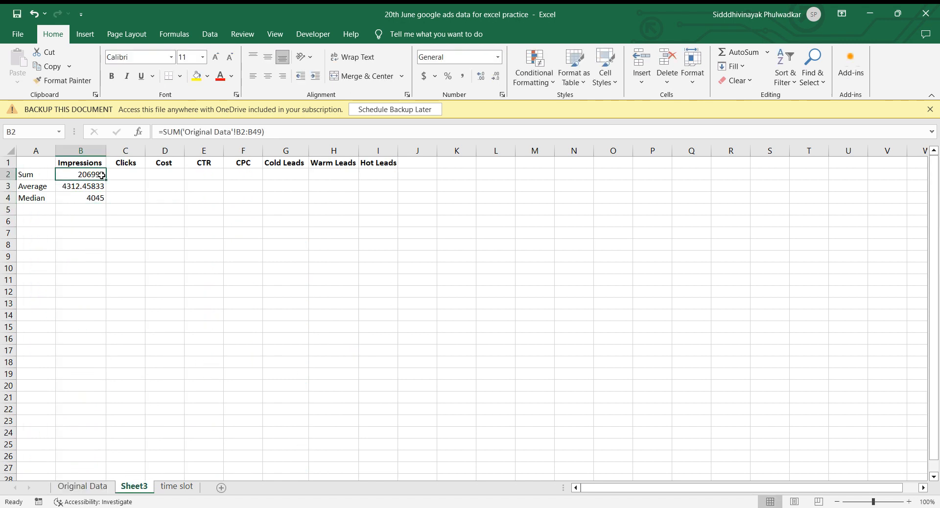
pyautogui.hotkey('shift', 'Down')
pyautogui.hotkey('shift', 'Down')
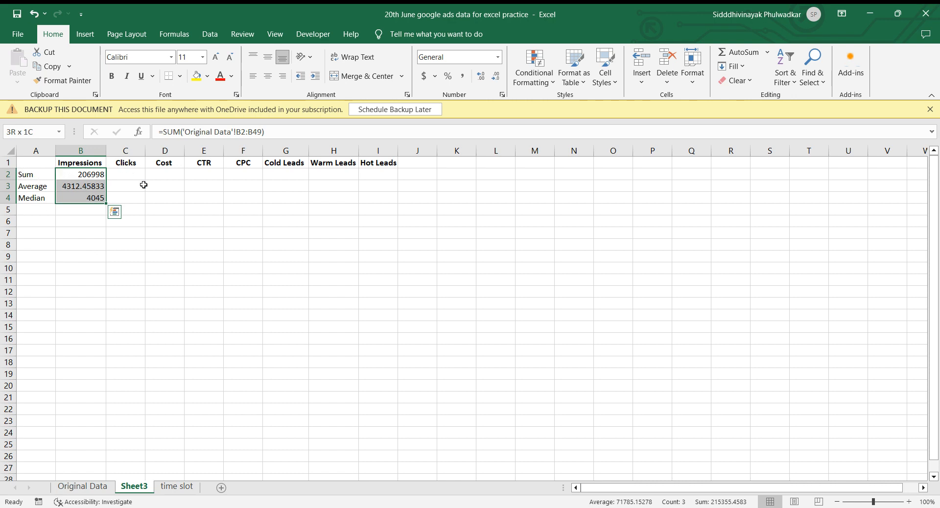
pyautogui.hotkey('ctrl', 'c')
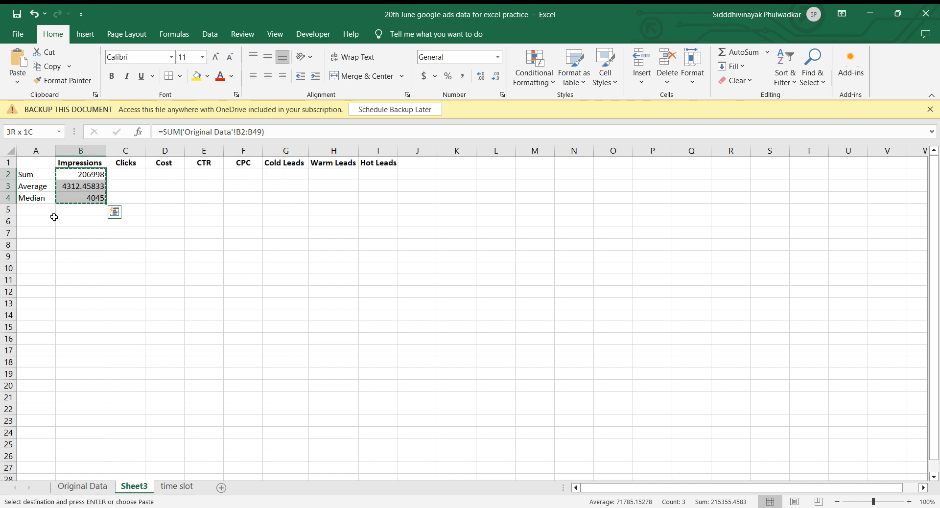
pyautogui.click(122, 174)
pyautogui.hotkey('ctrl', 'v')
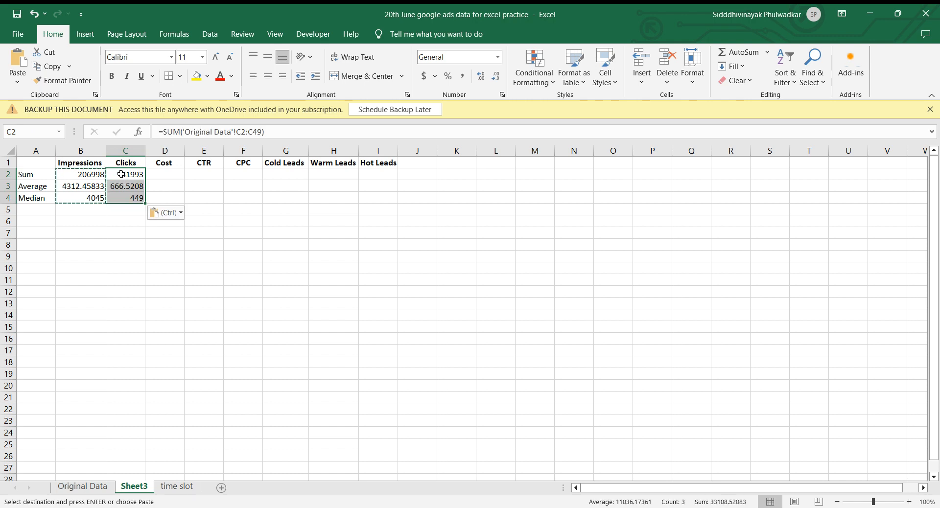
# Paste the same three formulas into D2:I4 to cover the Cost through Hot Leads columns.
pyautogui.click(165, 173)
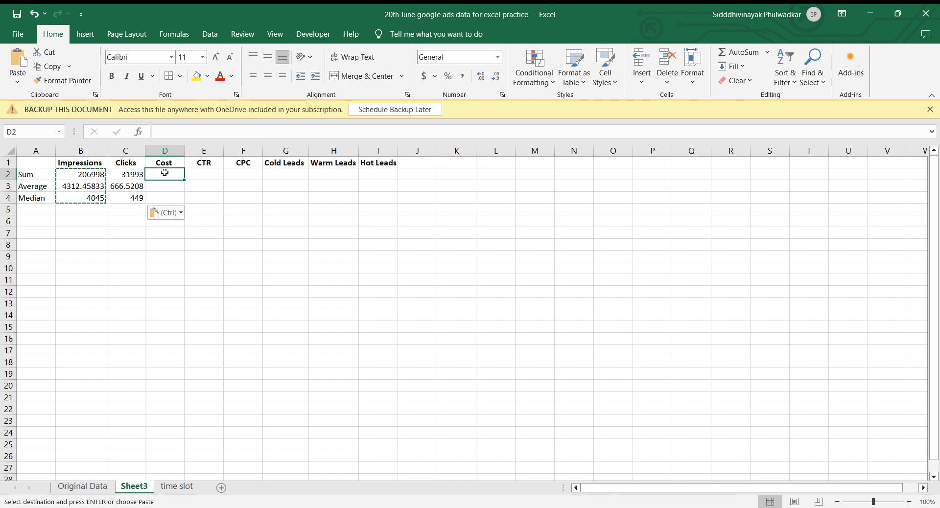
pyautogui.hotkey('shift', 'Right')
pyautogui.hotkey('shift', 'Right')
pyautogui.hotkey('shift', 'Right')
pyautogui.hotkey('shift', 'Right')
pyautogui.hotkey('shift', 'Right')
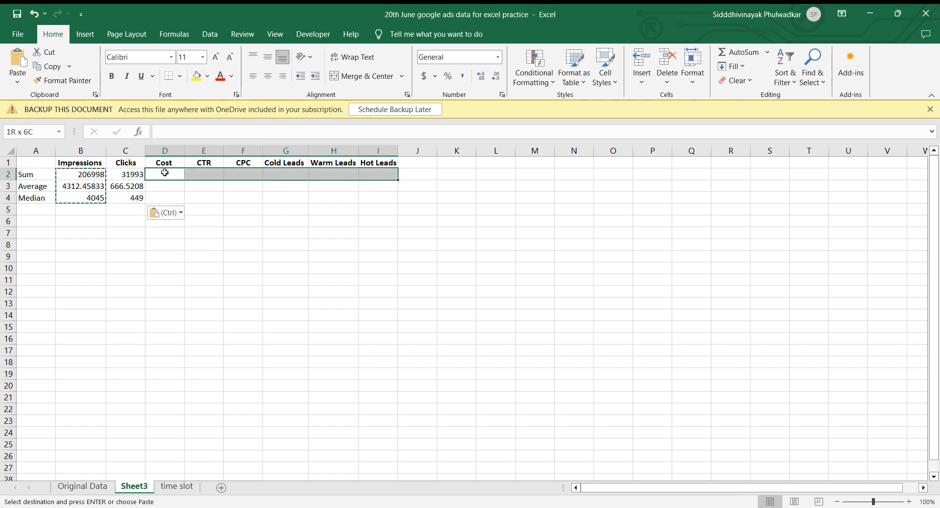
pyautogui.hotkey('shift', 'Down')
pyautogui.hotkey('shift', 'Down')
pyautogui.hotkey('ctrl', 'v')
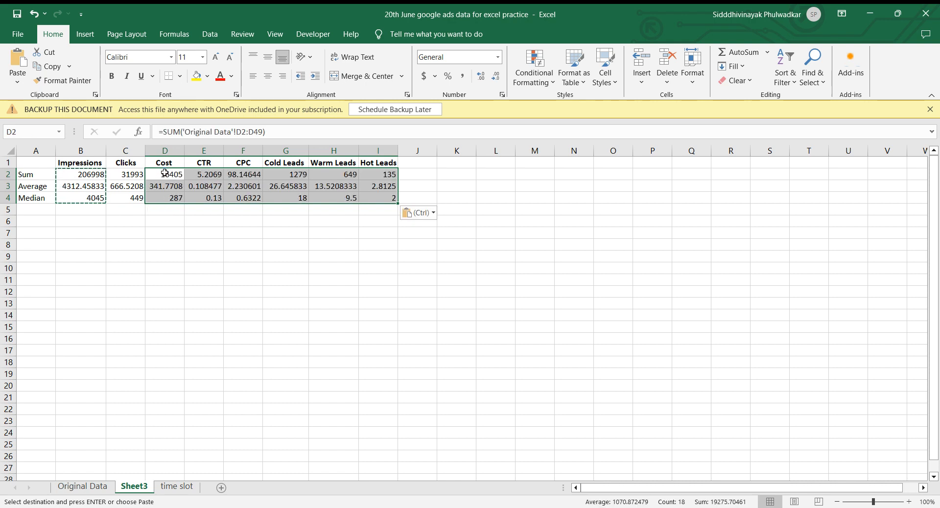
pyautogui.click(163, 229)
pyautogui.click(110, 230)
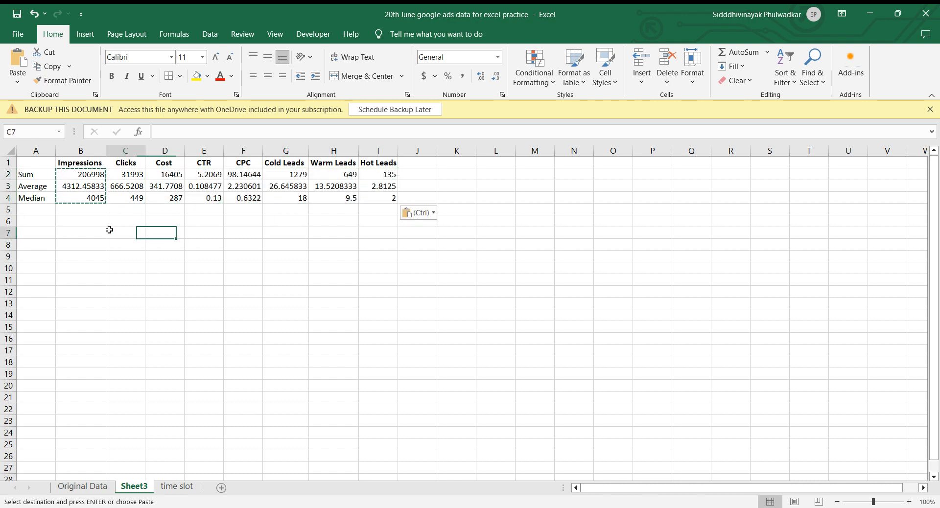
pyautogui.press('Escape')
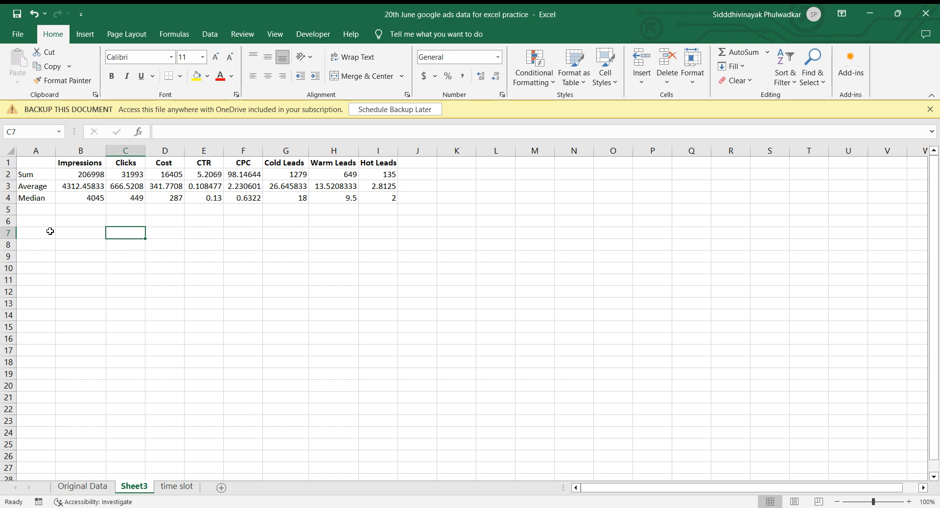
# Apply All Borders to the summary table A1:I4.
pyautogui.click(63, 166)
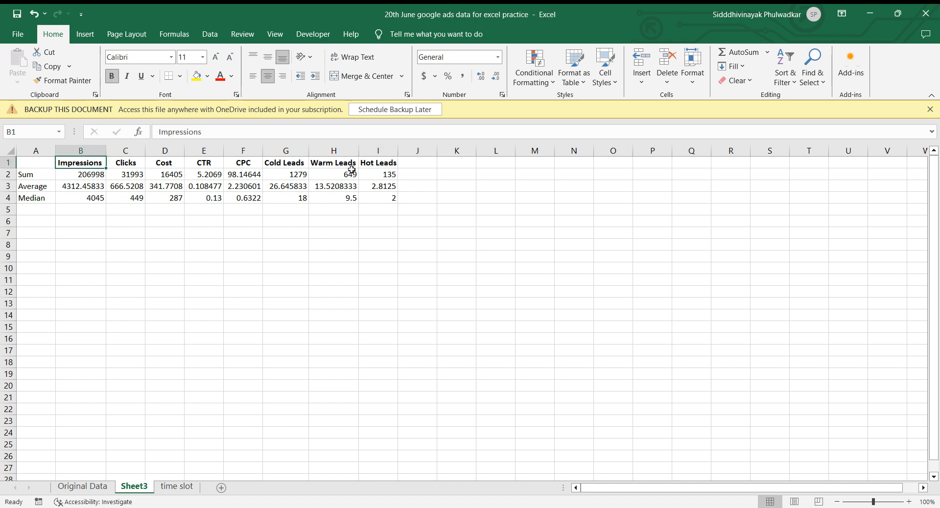
pyautogui.moveTo(37, 164); pyautogui.dragTo(204, 164)
pyautogui.hotkey('shift', 'Right')
pyautogui.hotkey('shift', 'Right')
pyautogui.hotkey('shift', 'Right')
pyautogui.hotkey('shift', 'Right')
pyautogui.hotkey('shift', 'Down')
pyautogui.hotkey('shift', 'Down')
pyautogui.hotkey('shift', 'Down')
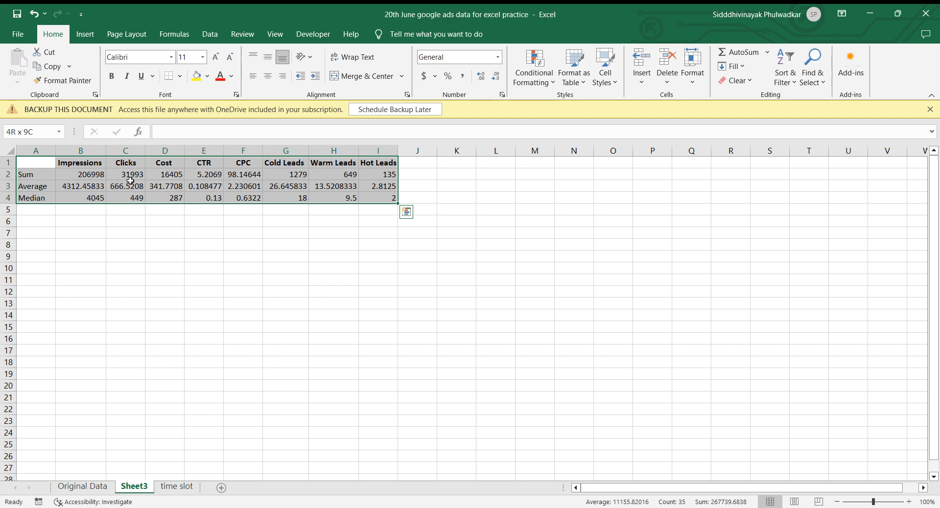
pyautogui.click(180, 76)
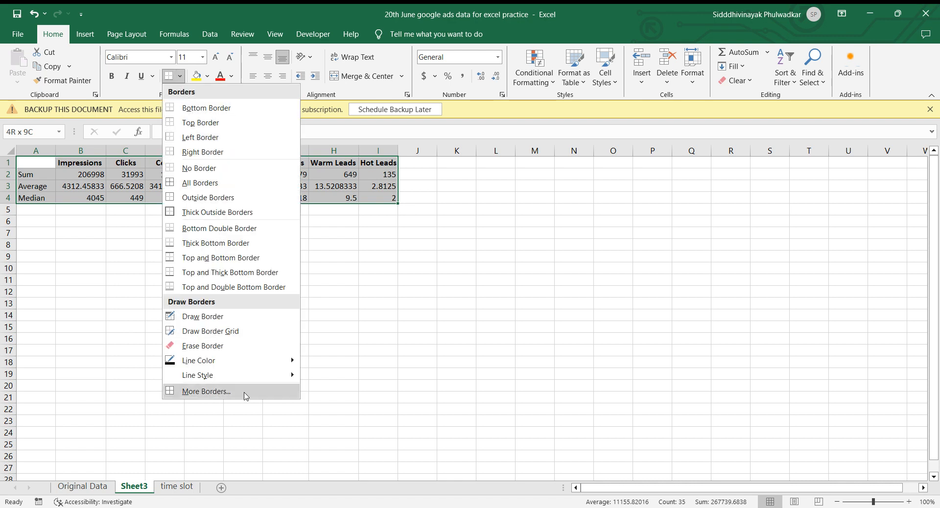
pyautogui.click(215, 185)
pyautogui.click(90, 235)
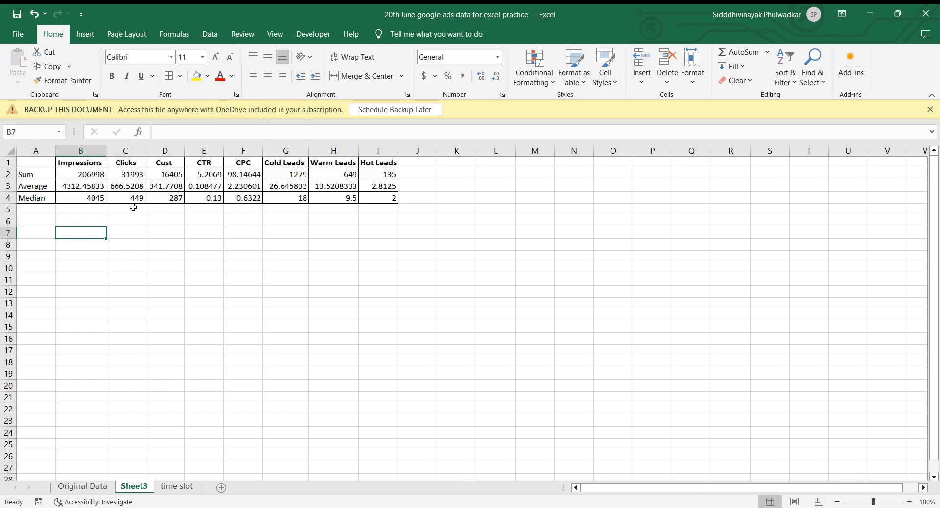
# Make the Sum, Average and Median labels in A2:A4 bold.
pyautogui.click(37, 176)
pyautogui.hotkey('shift', 'Down')
pyautogui.hotkey('shift', 'Down')
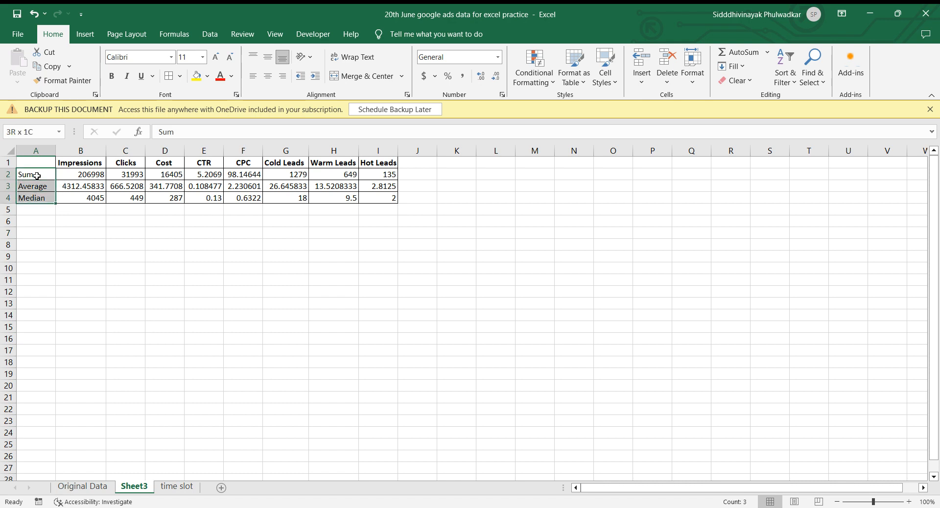
pyautogui.hotkey('ctrl', 'b')
pyautogui.click(108, 245)
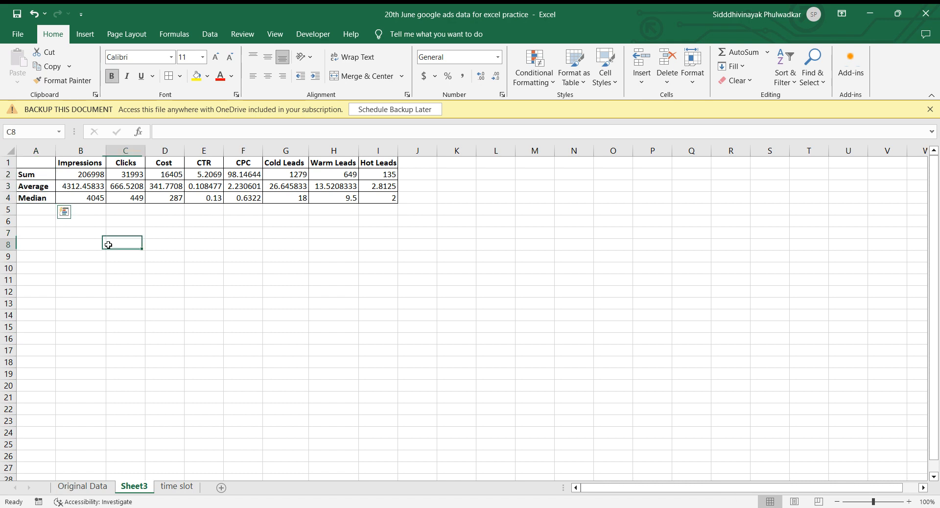
# Fill the summary table's header row A1:I1 with yellow.
pyautogui.click(79, 167)
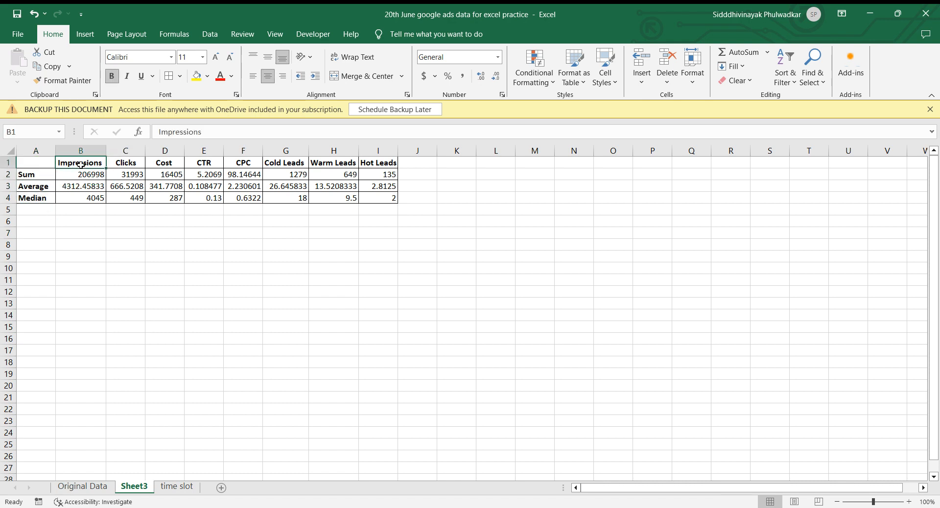
pyautogui.hotkey('shift', 'space')
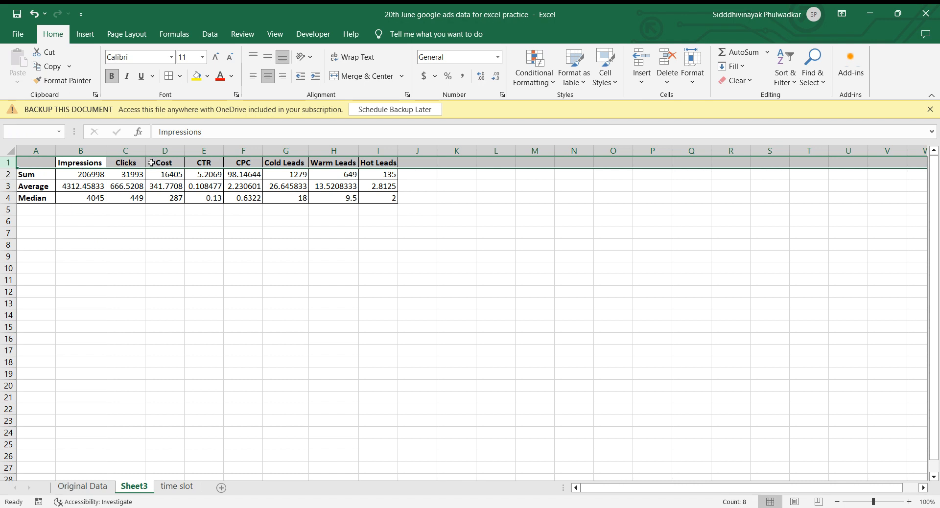
pyautogui.press('Left')
pyautogui.hotkey('shift', 'Right')
pyautogui.hotkey('shift', 'Right')
pyautogui.hotkey('ctrl', 'shift', 'Right')
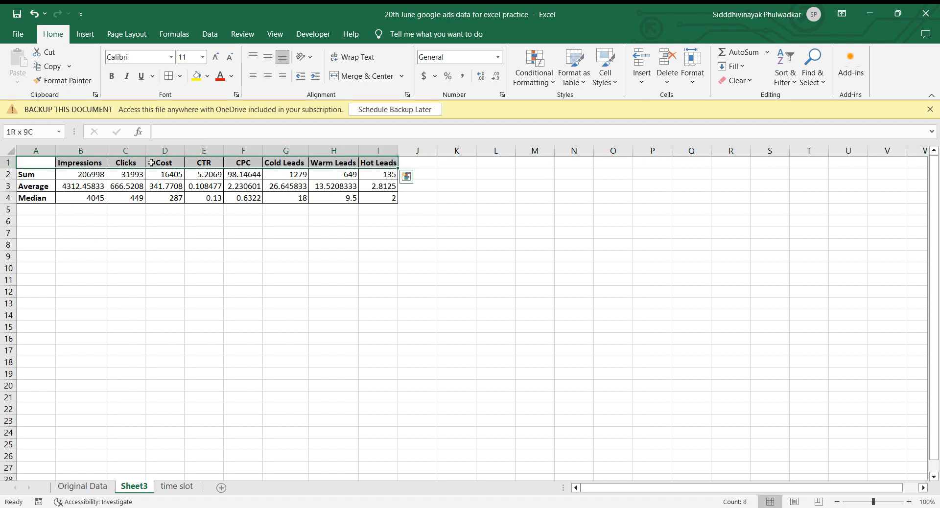
pyautogui.click(197, 76)
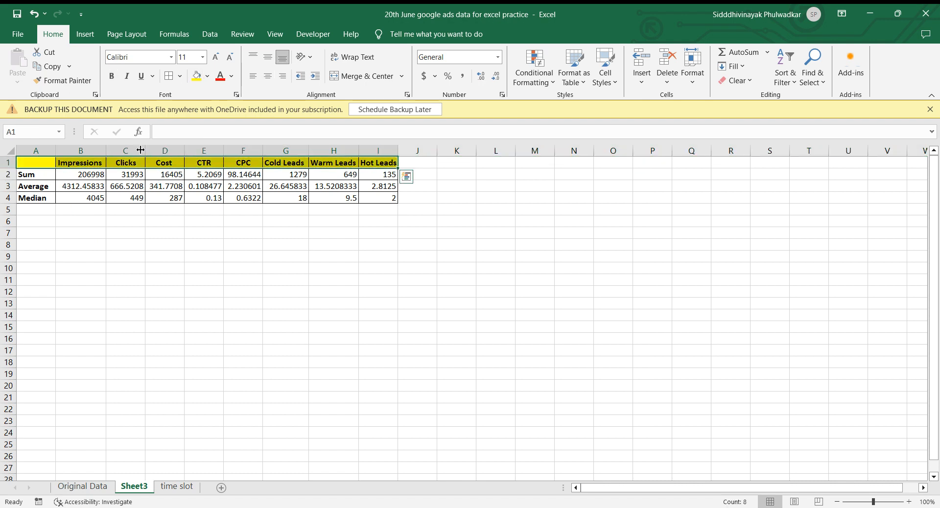
pyautogui.click(49, 174)
pyautogui.click(82, 280)
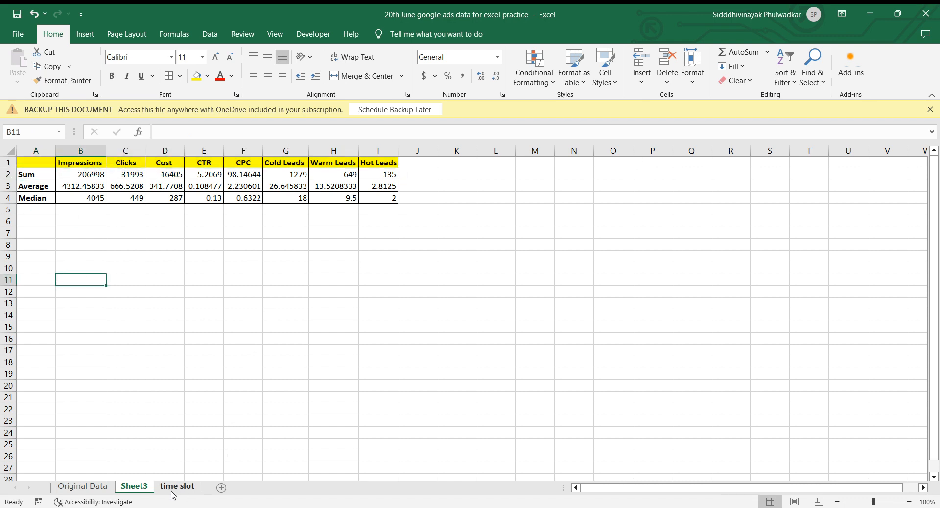
# Examine the half-hourly times in the Sr no column and the Impressions column on the Original Data sheet.
pyautogui.click(83, 487)
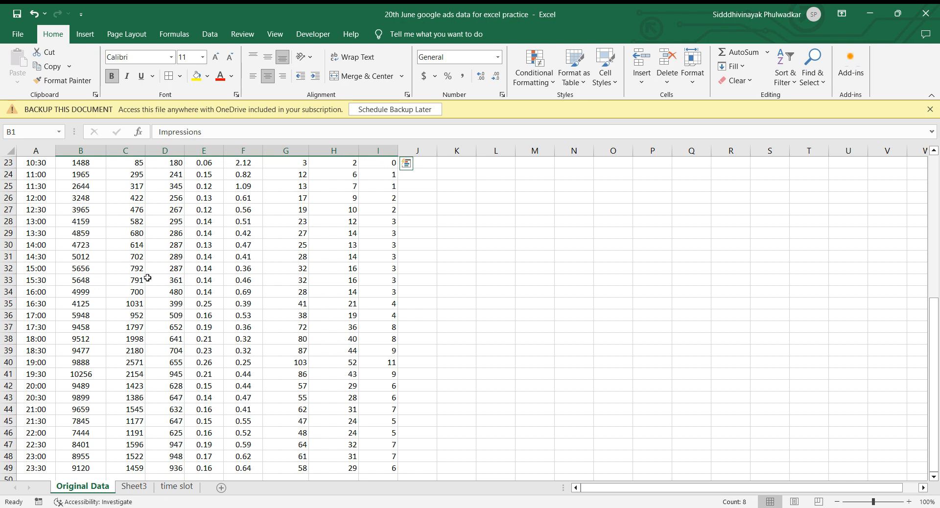
pyautogui.scroll(7, 141, 273)
pyautogui.click(93, 182)
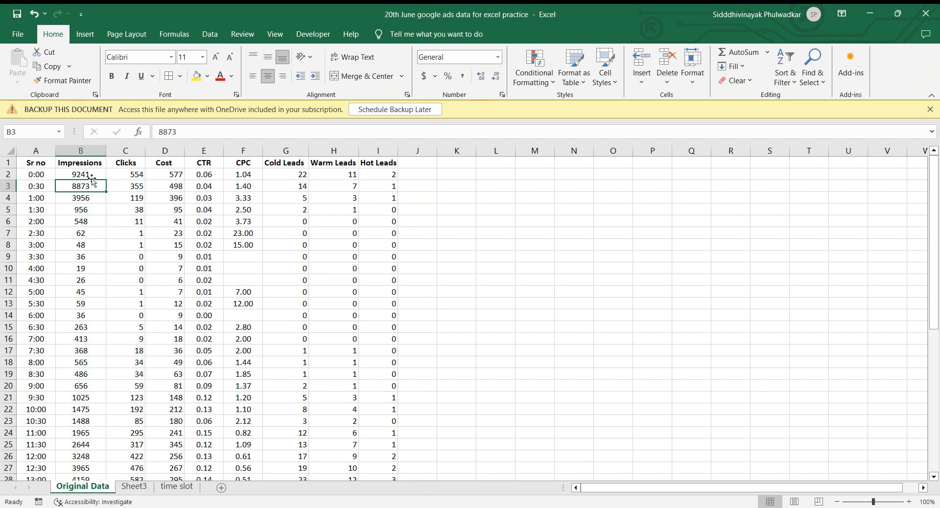
pyautogui.click(36, 152)
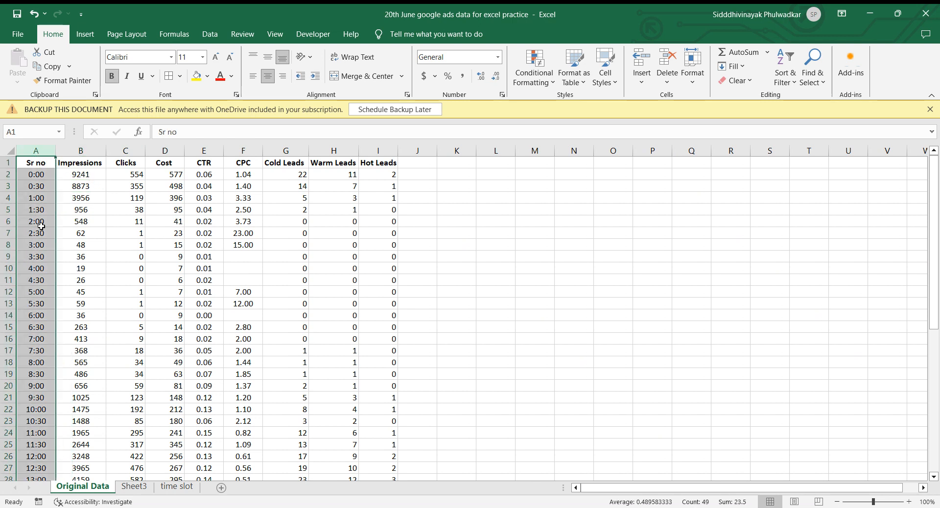
pyautogui.click(62, 222)
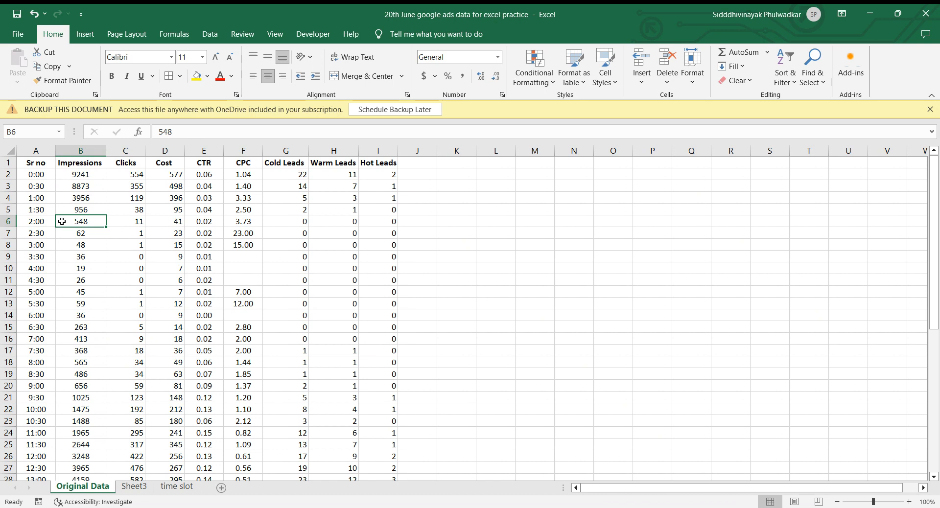
pyautogui.click(32, 151)
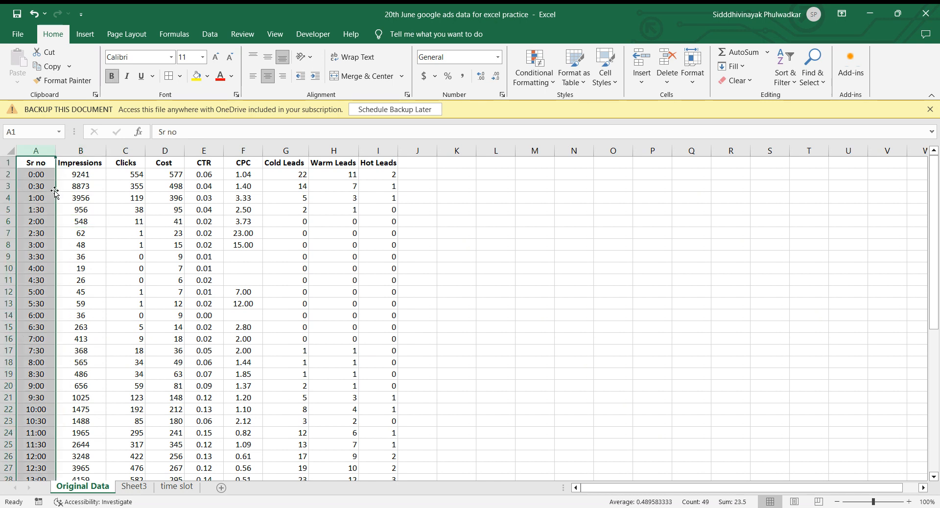
pyautogui.click(64, 178)
pyautogui.click(86, 153)
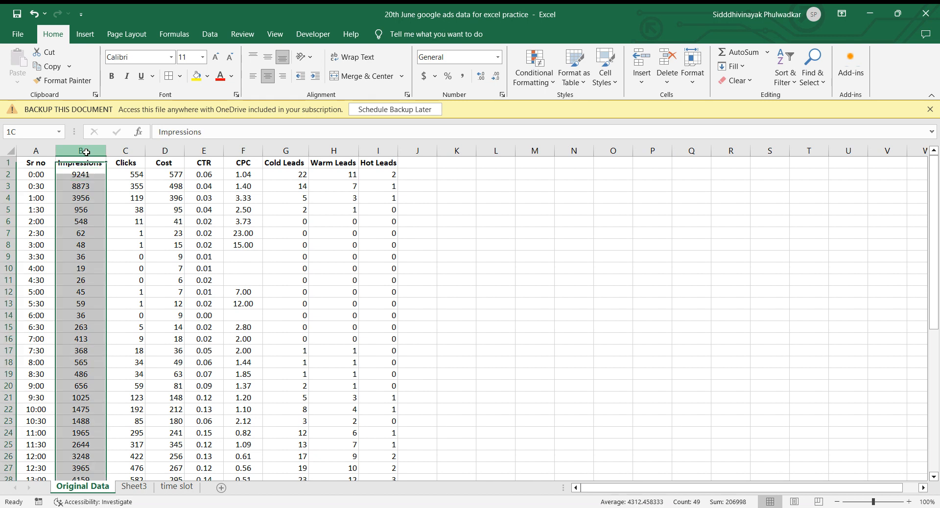
pyautogui.click(109, 182)
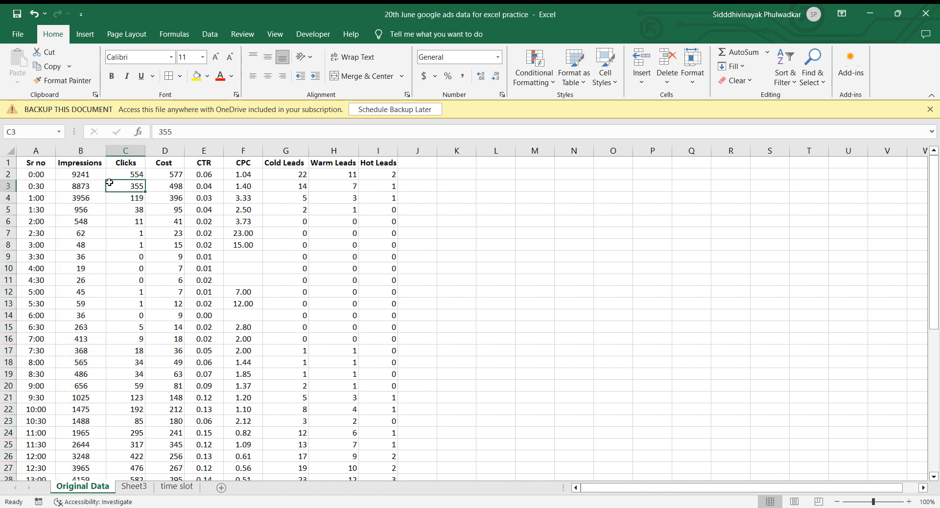
pyautogui.click(75, 175)
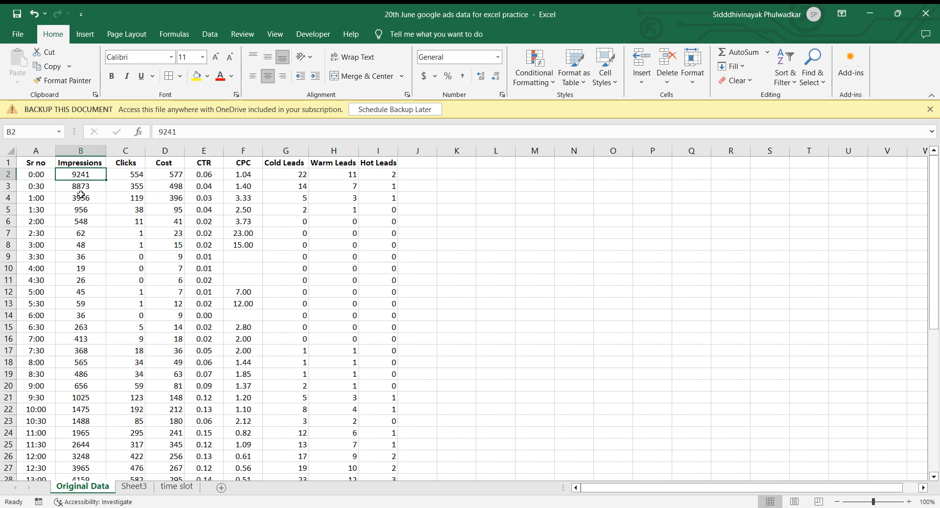
# Add conditional formatting with gradient-fill Blue Data Bars to the whole Impressions column B and review the bars down the rows.
pyautogui.click(74, 151)
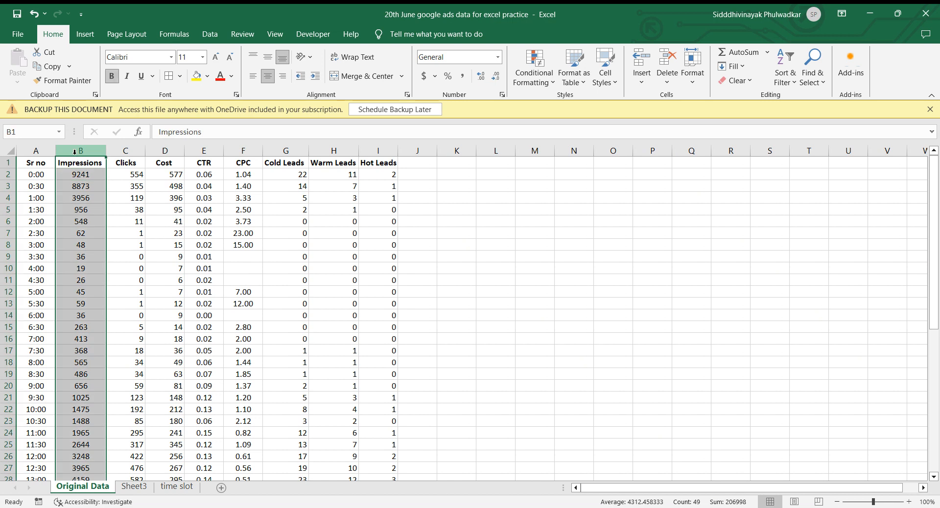
pyautogui.click(549, 85)
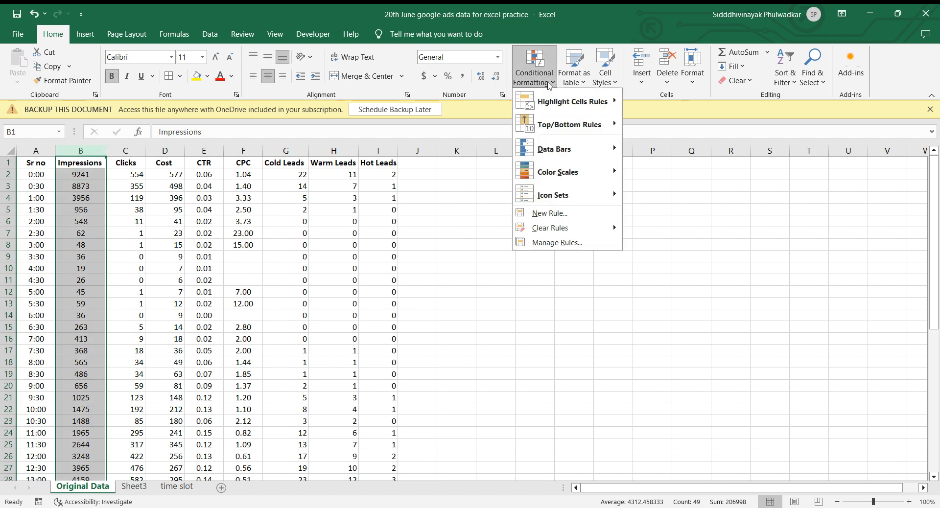
pyautogui.moveTo(571, 152)
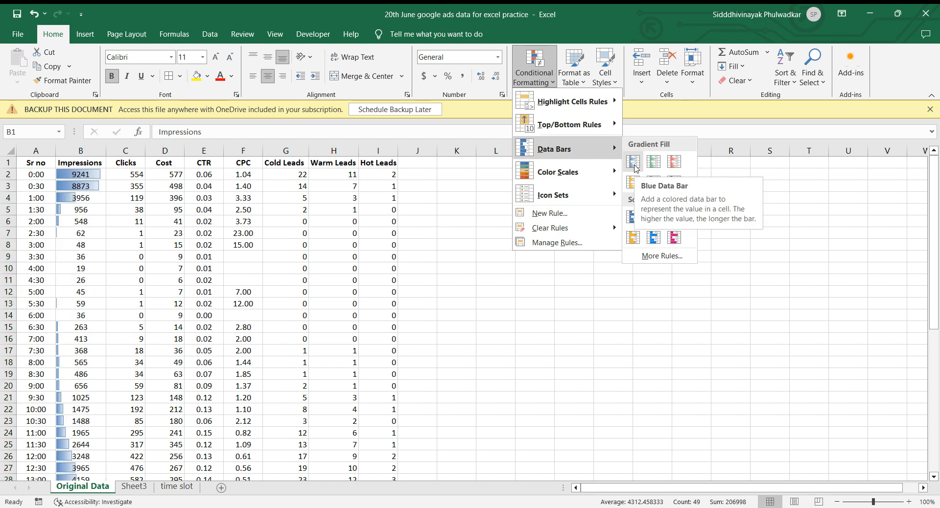
pyautogui.click(635, 168)
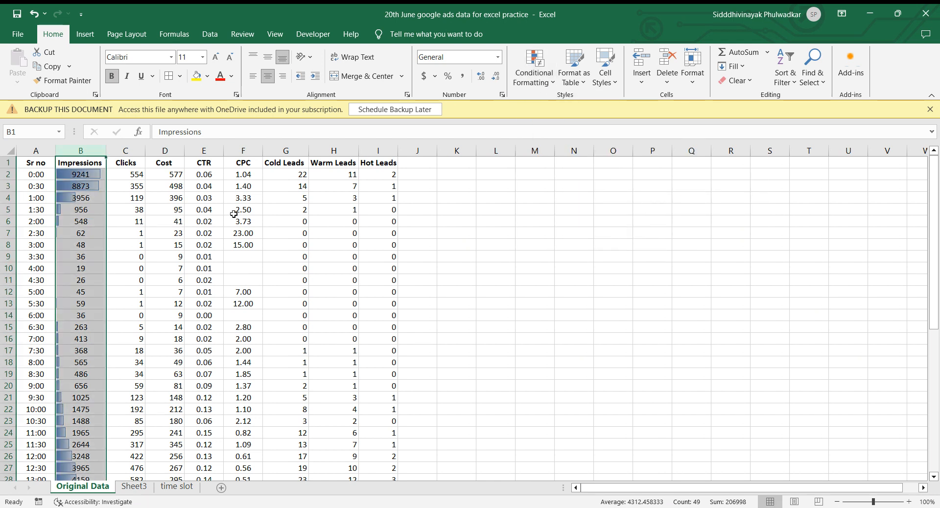
pyautogui.click(136, 257)
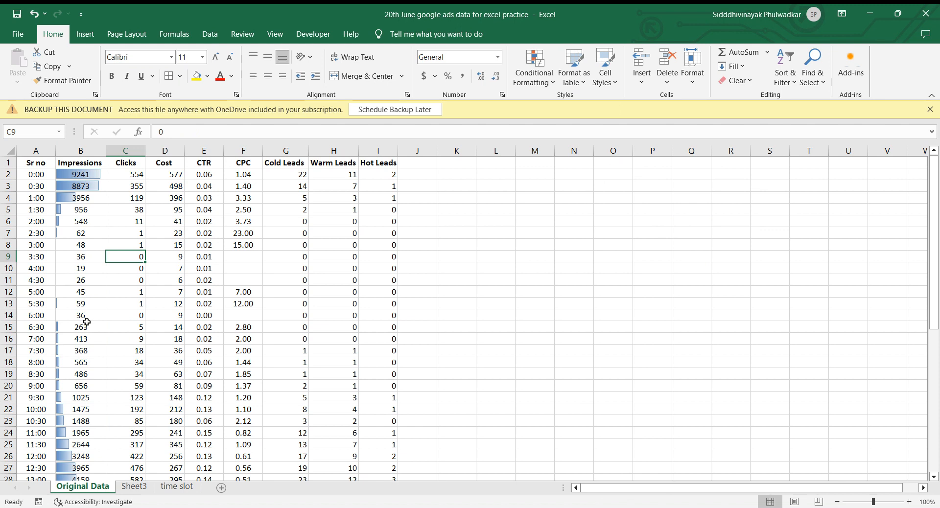
pyautogui.scroll(-10, 87, 324)
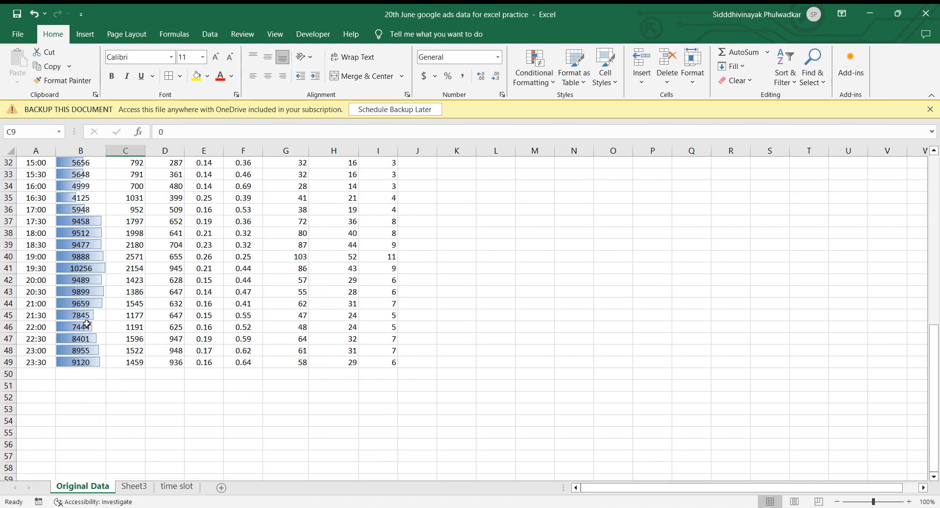
pyautogui.scroll(10, 80, 265)
pyautogui.scroll(-8, 91, 350)
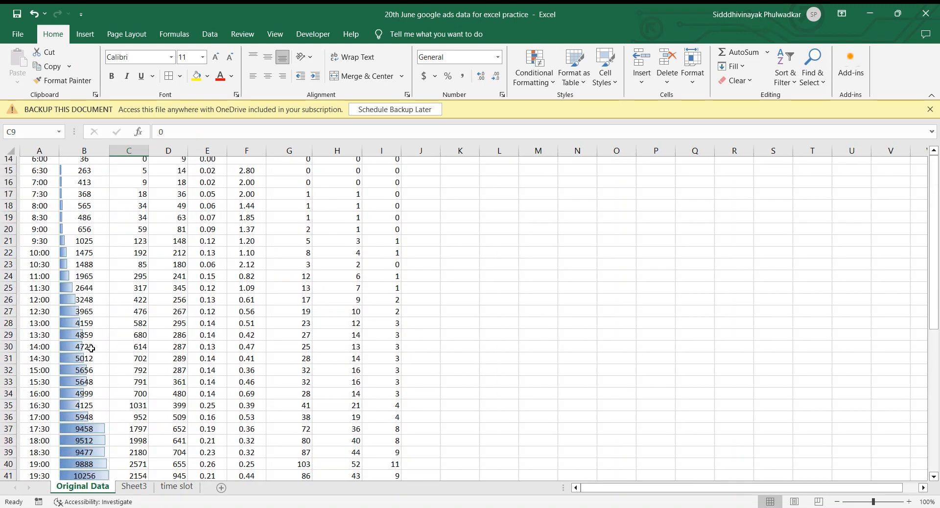
# Add conditional formatting with gradient-fill Green Data Bars to the whole Clicks column C and review the bars down the rows.
pyautogui.scroll(-1, 92, 349)
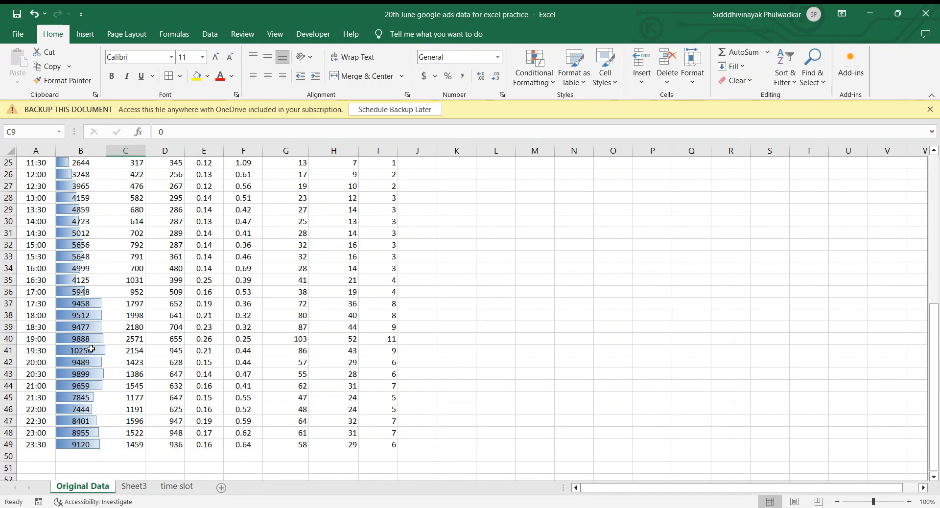
pyautogui.scroll(8, 91, 349)
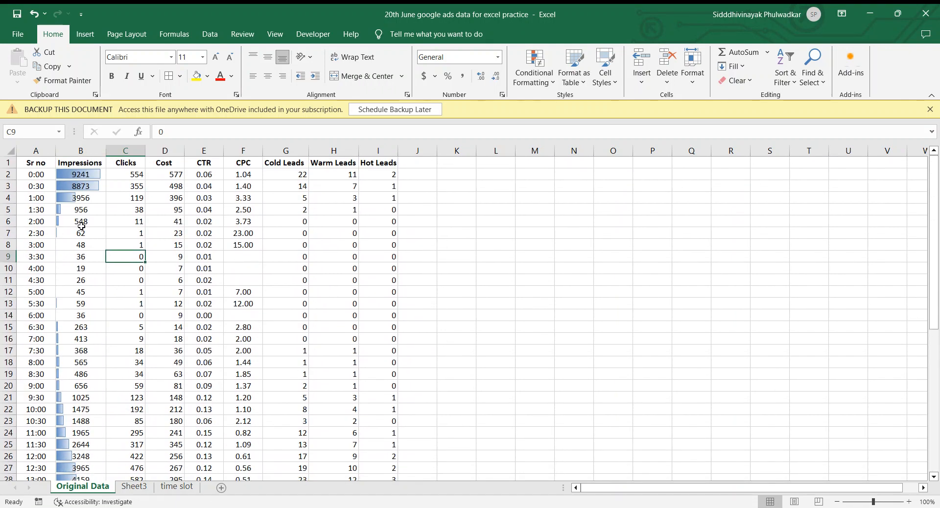
pyautogui.click(128, 151)
pyautogui.click(549, 83)
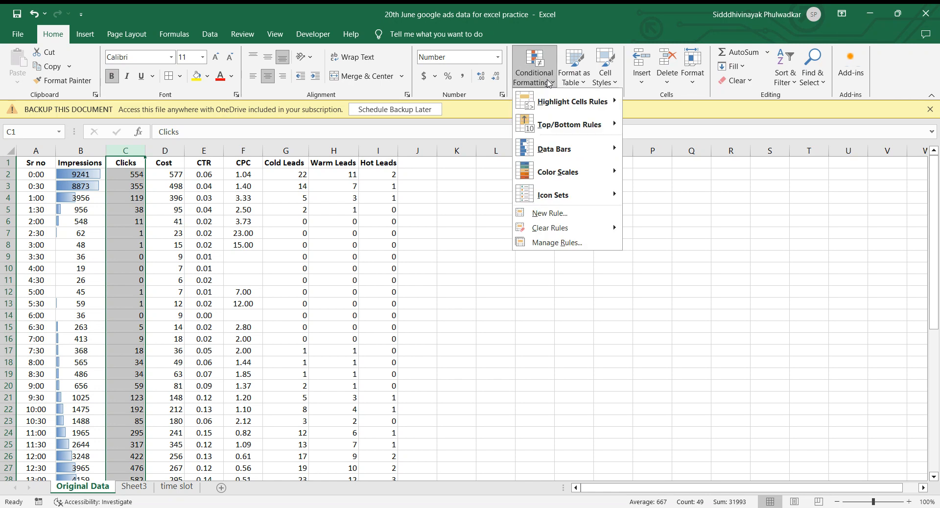
pyautogui.moveTo(566, 147)
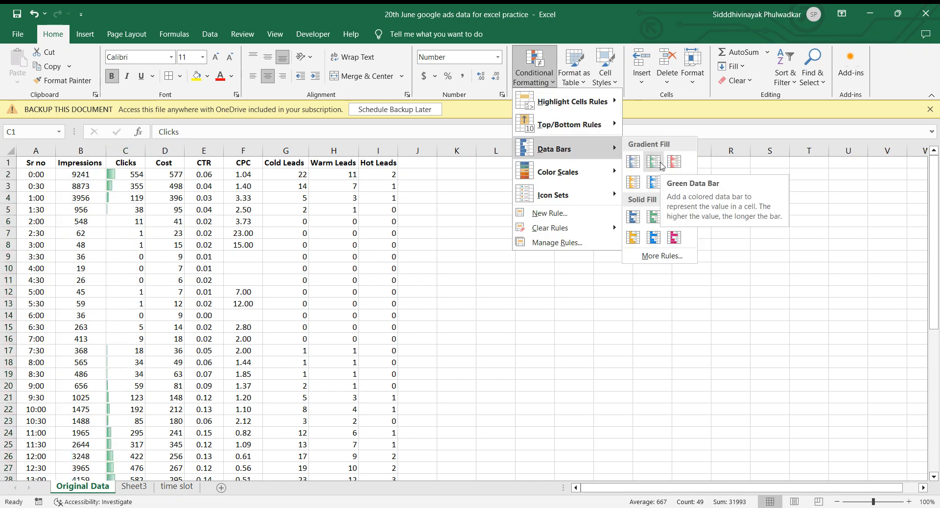
pyautogui.click(655, 162)
pyautogui.click(224, 196)
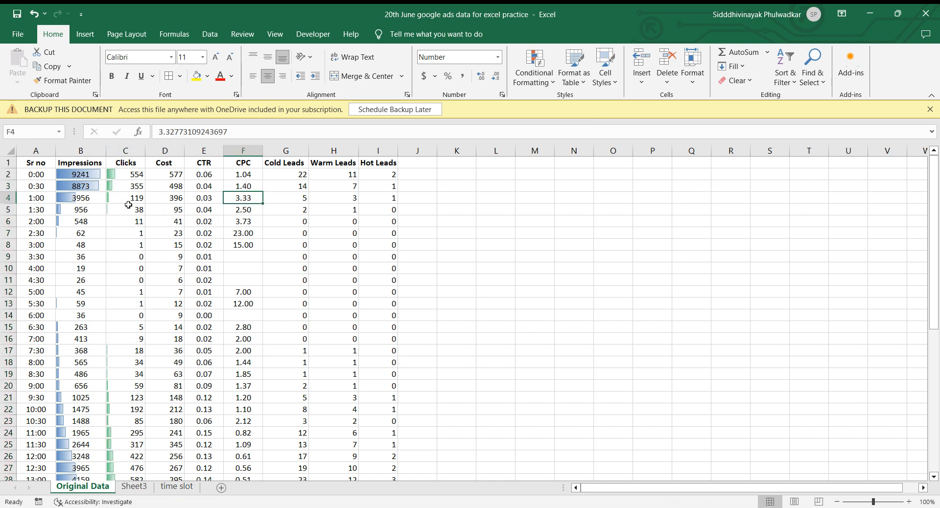
pyautogui.scroll(-6, 115, 406)
pyautogui.scroll(-3, 115, 410)
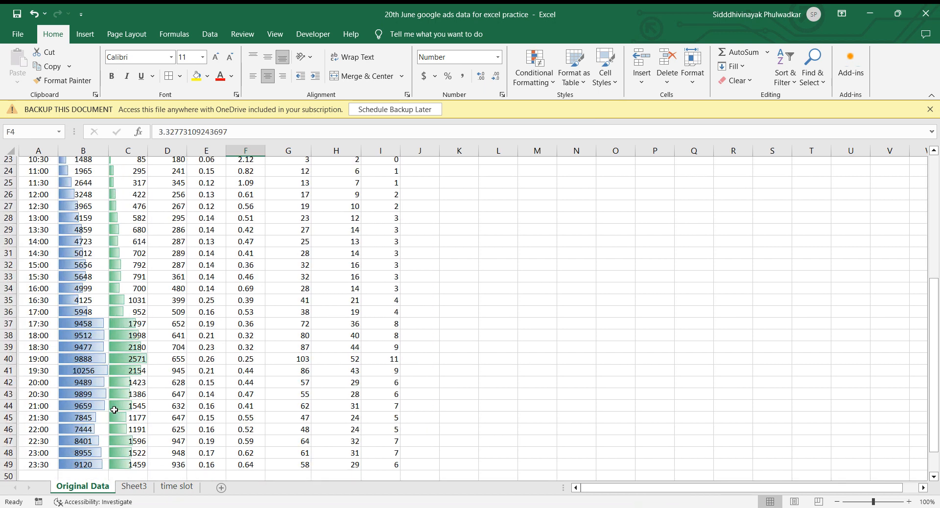
pyautogui.scroll(9, 144, 327)
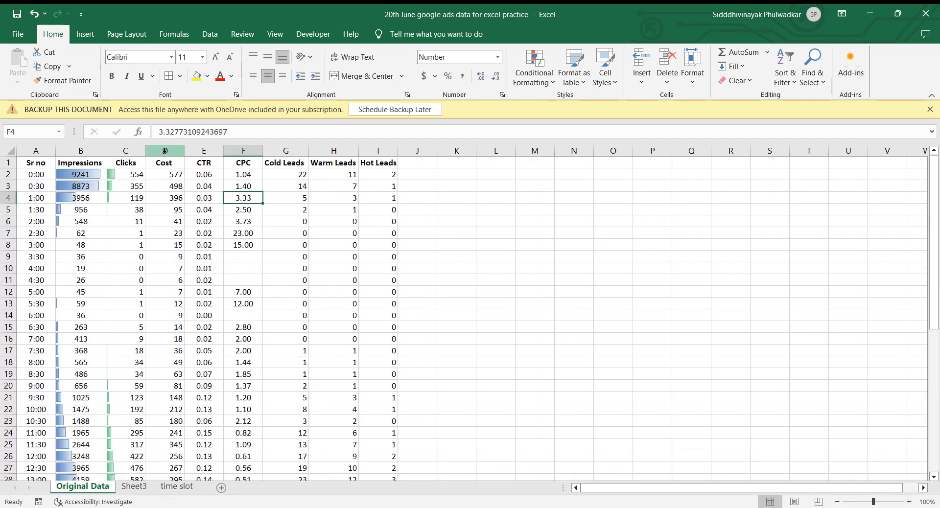
# Add conditional formatting with gradient-fill red data bars to the whole Cost column D.
pyautogui.click(164, 150)
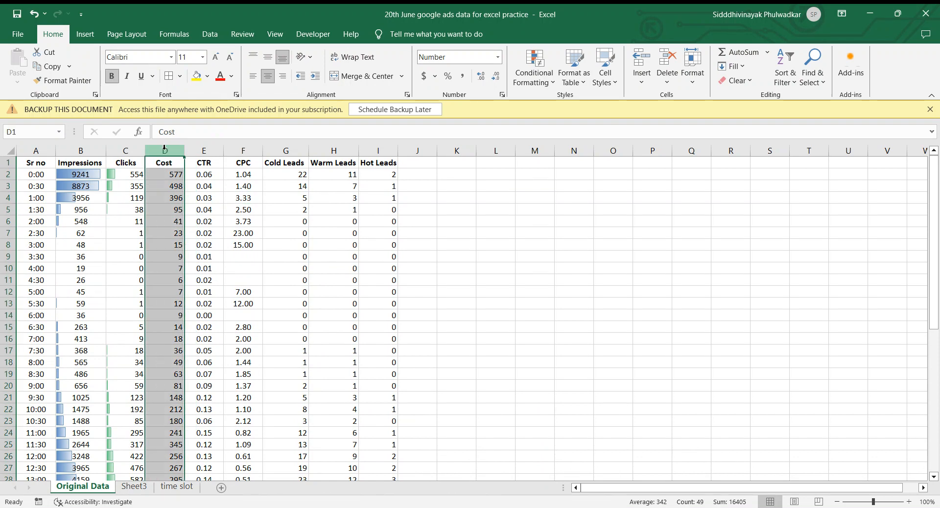
pyautogui.click(552, 81)
pyautogui.moveTo(605, 171)
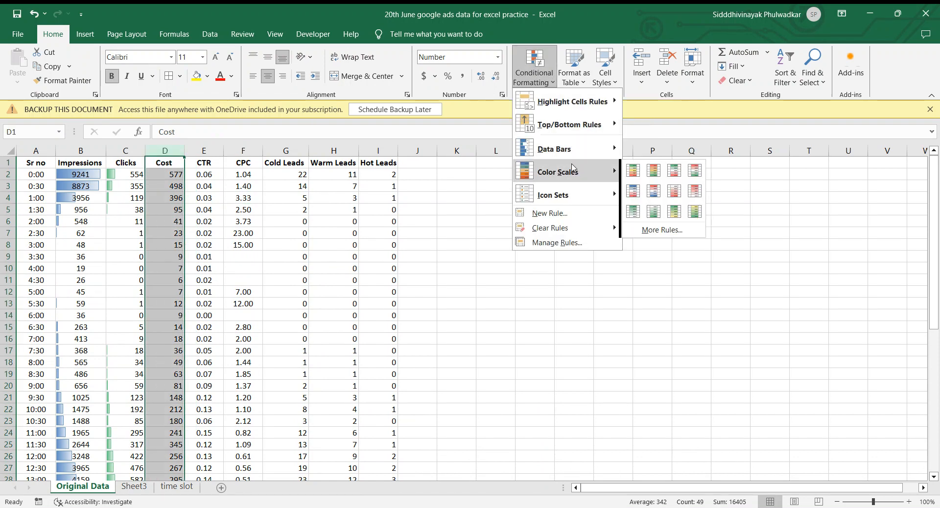
pyautogui.moveTo(610, 150)
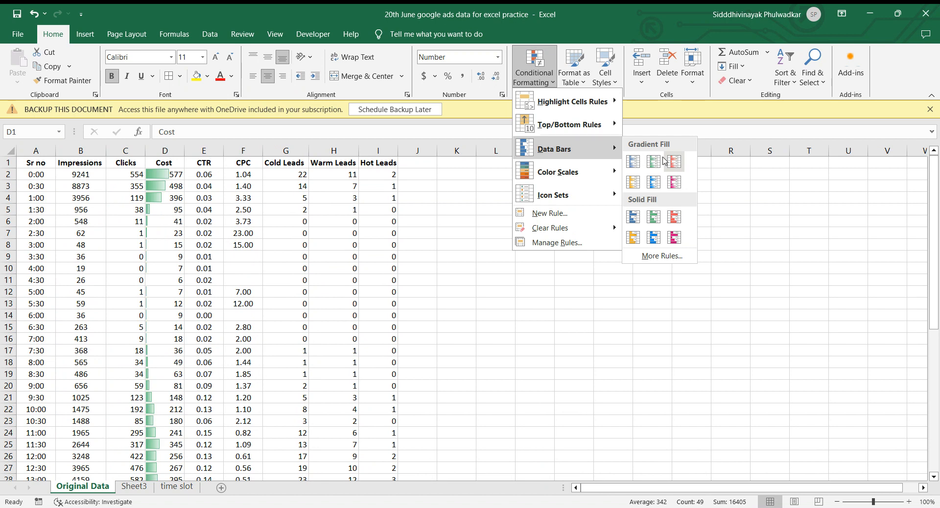
pyautogui.click(675, 164)
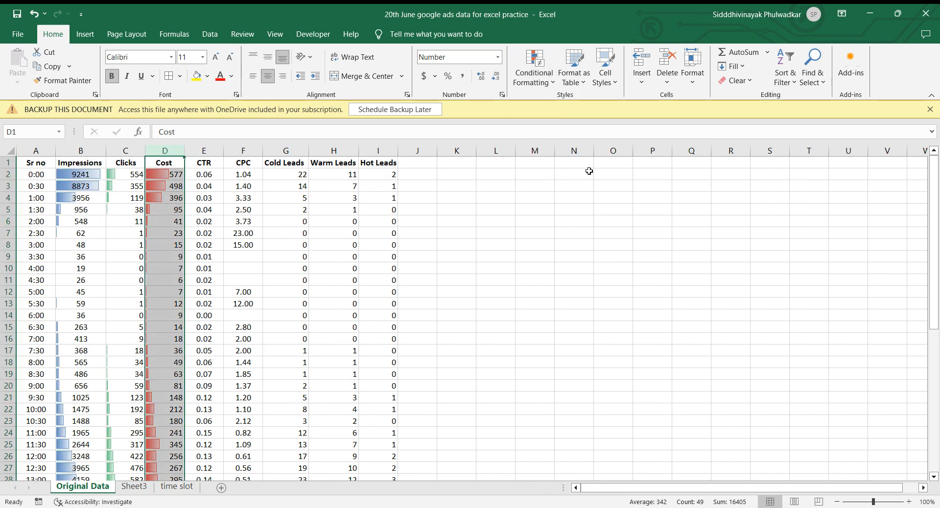
pyautogui.click(240, 179)
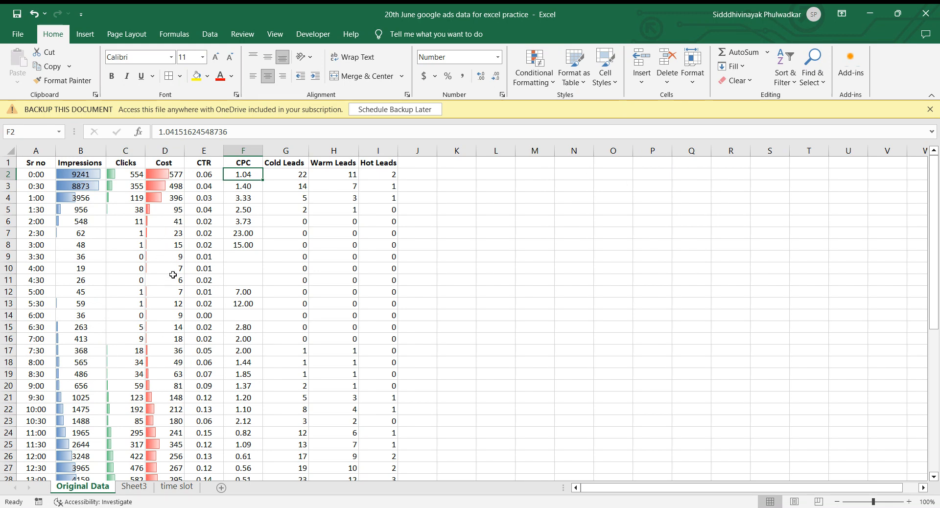
pyautogui.click(177, 185)
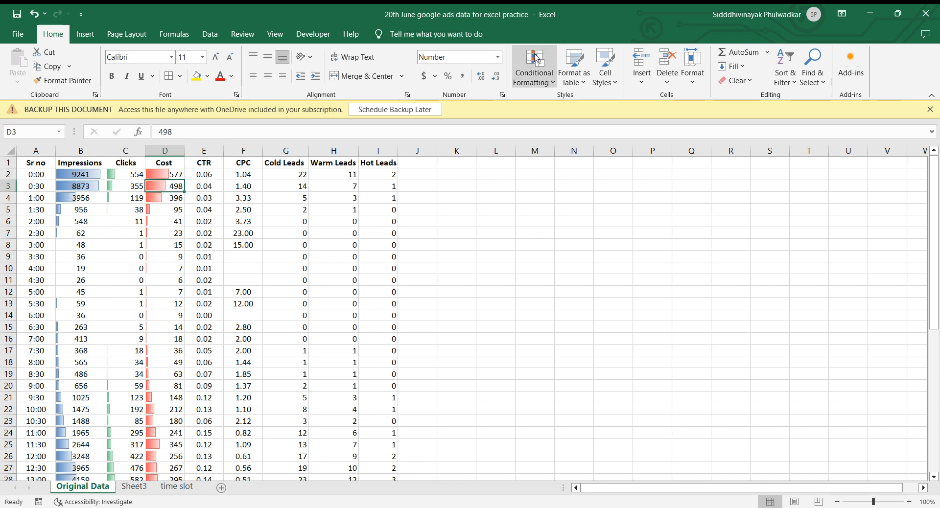
pyautogui.click(544, 81)
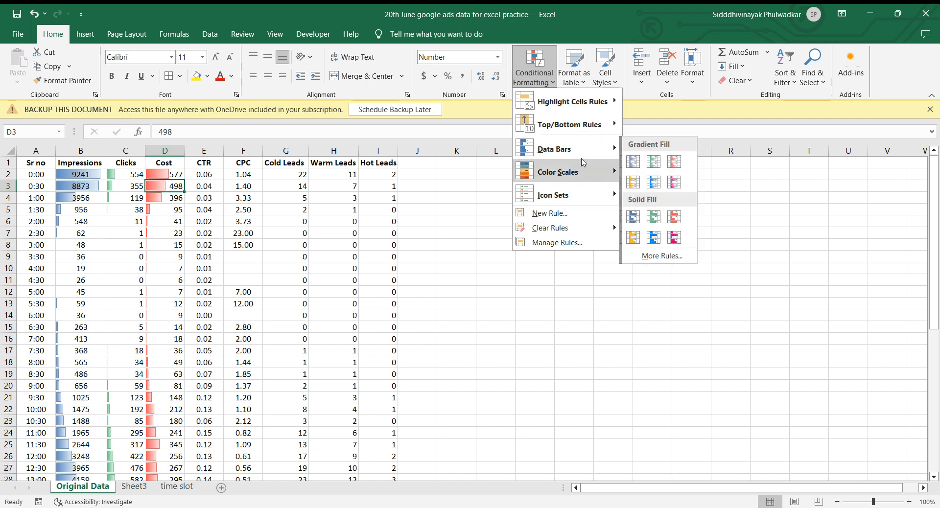
pyautogui.moveTo(605, 151)
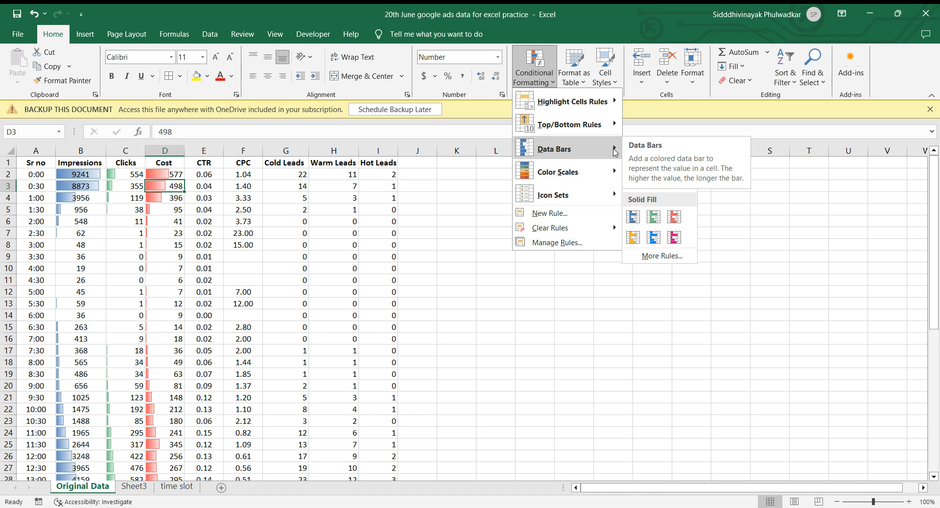
pyautogui.click(214, 156)
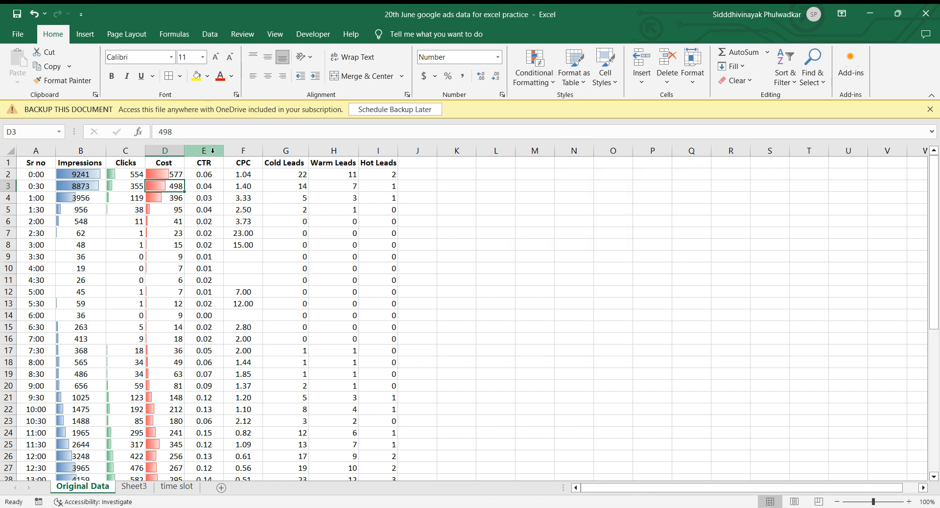
pyautogui.click(211, 174)
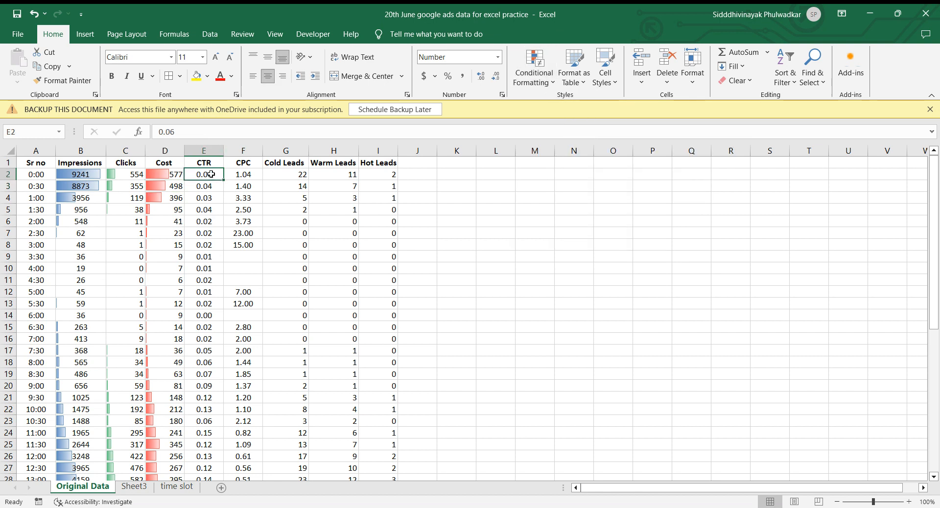
# Add conditional formatting with gradient-fill orange data bars to the whole CTR column E.
pyautogui.click(204, 150)
pyautogui.click(555, 85)
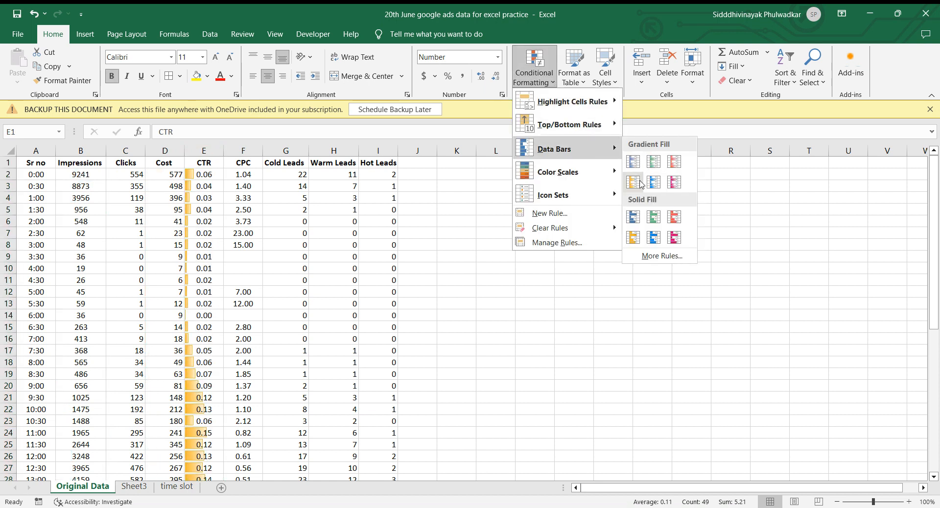
pyautogui.click(640, 185)
pyautogui.click(391, 231)
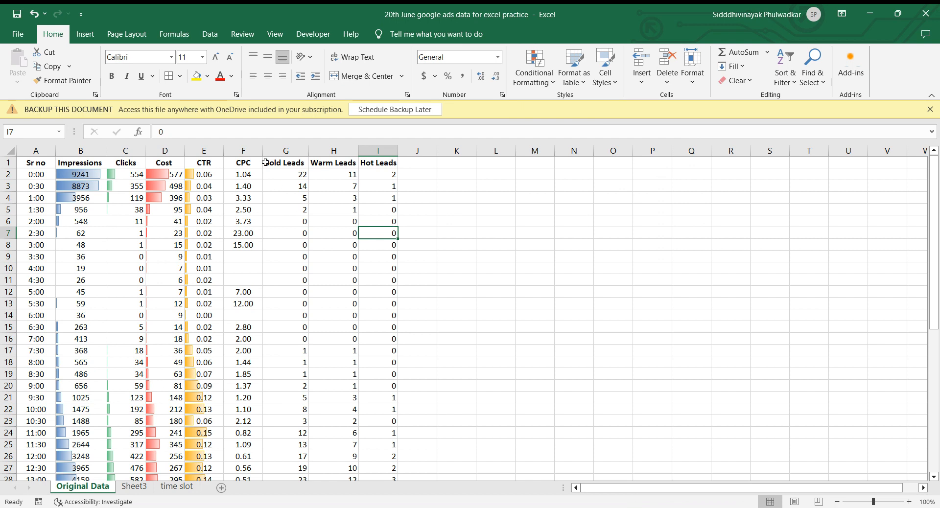
# Add conditional formatting with gradient-fill orange data bars to the whole CPC column F.
pyautogui.click(248, 151)
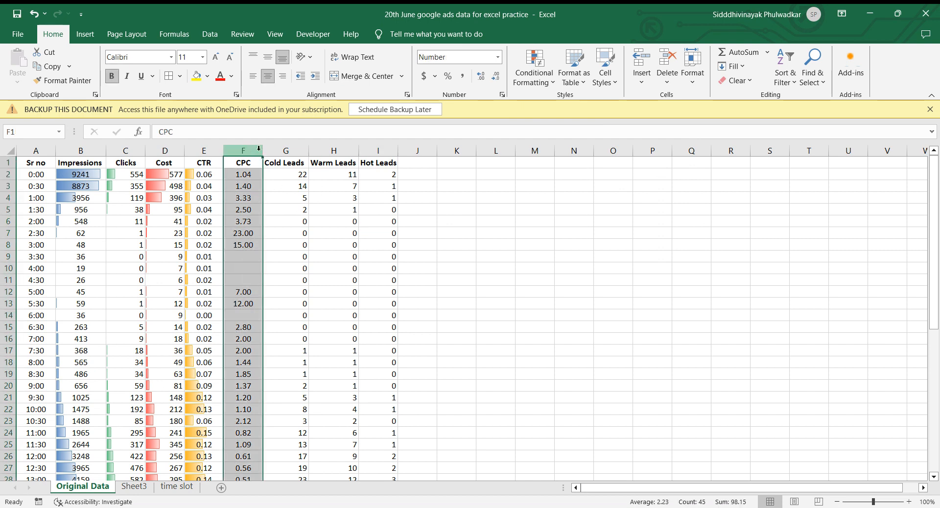
pyautogui.click(529, 65)
pyautogui.moveTo(566, 150)
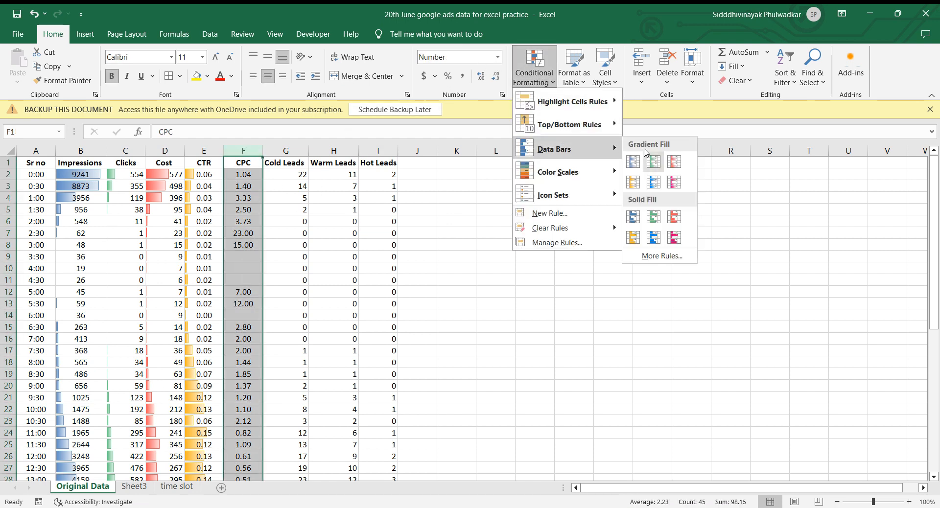
pyautogui.click(633, 183)
pyautogui.click(319, 185)
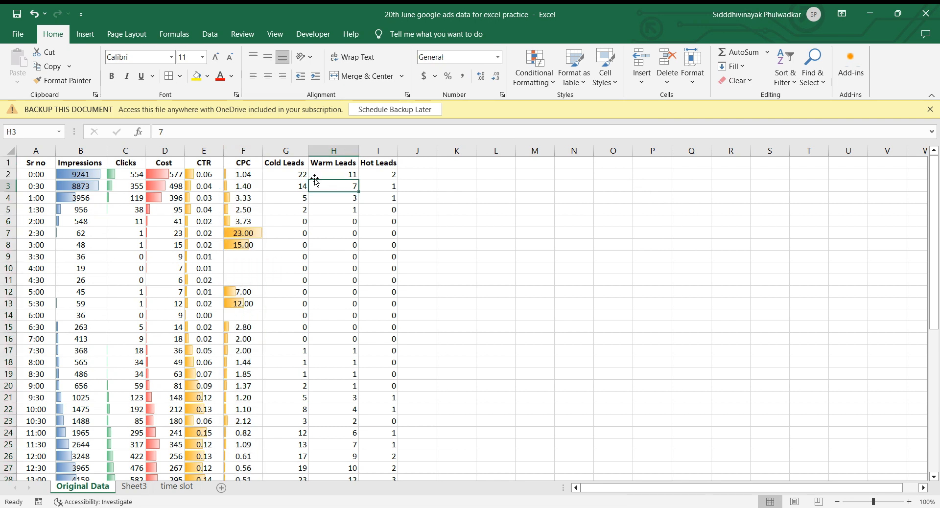
# Add gradient-fill light blue data bars to the Cold, Warm and Hot Leads columns G:I together and review the bars down the rows.
pyautogui.click(296, 149)
pyautogui.moveTo(295, 149); pyautogui.dragTo(378, 149)
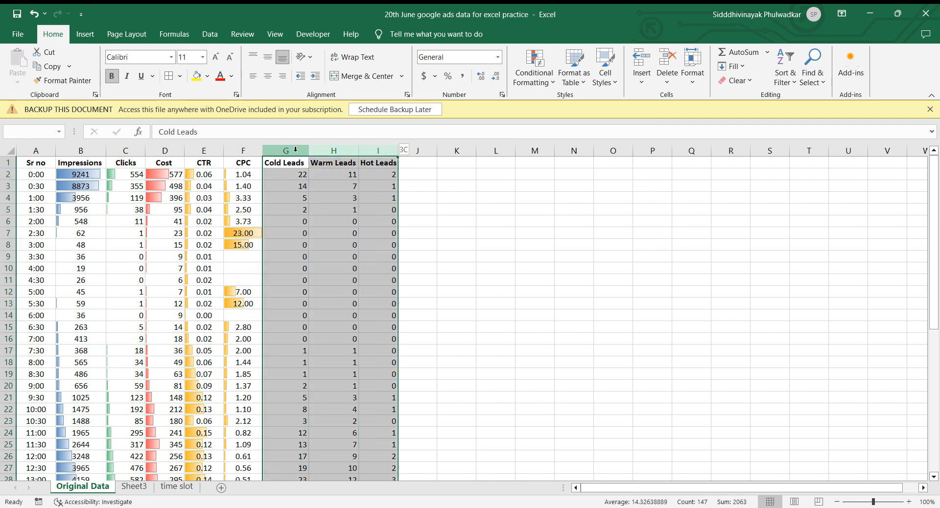
pyautogui.click(537, 76)
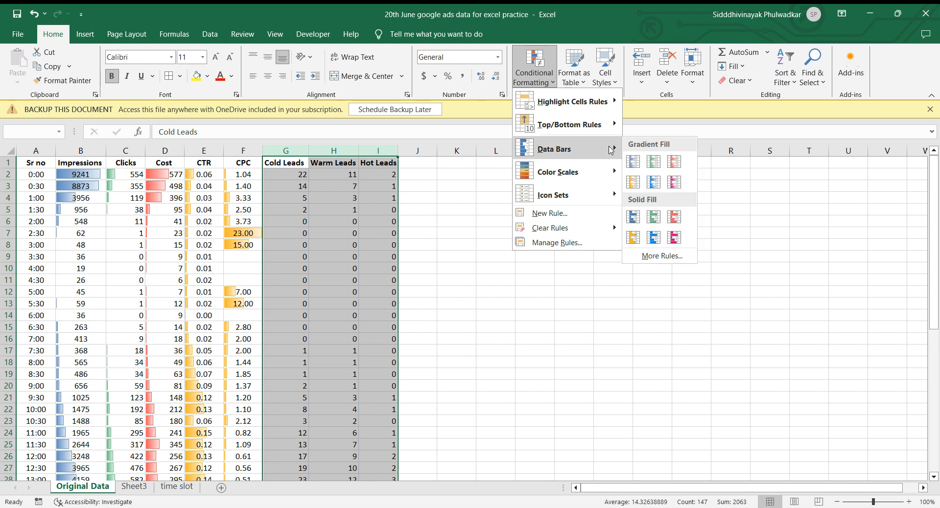
pyautogui.click(652, 177)
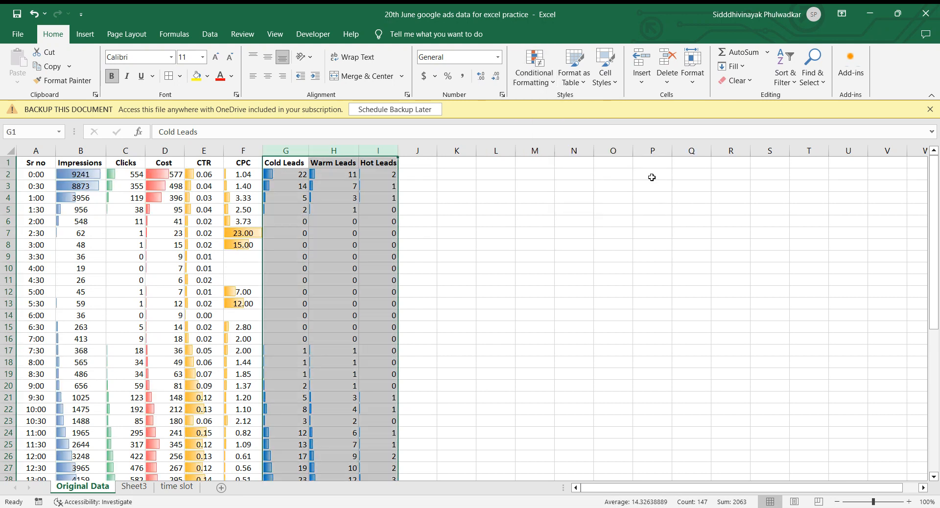
pyautogui.click(470, 194)
pyautogui.scroll(-10, 370, 321)
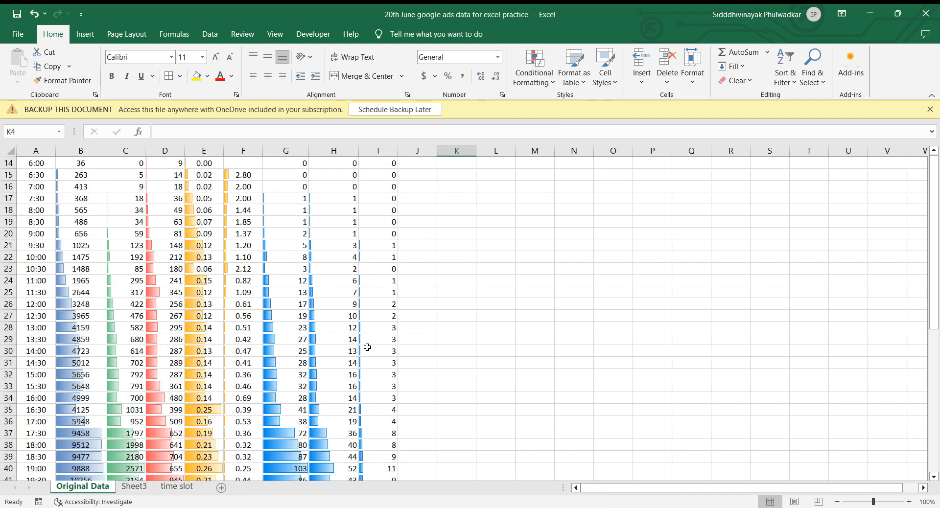
pyautogui.scroll(10, 368, 347)
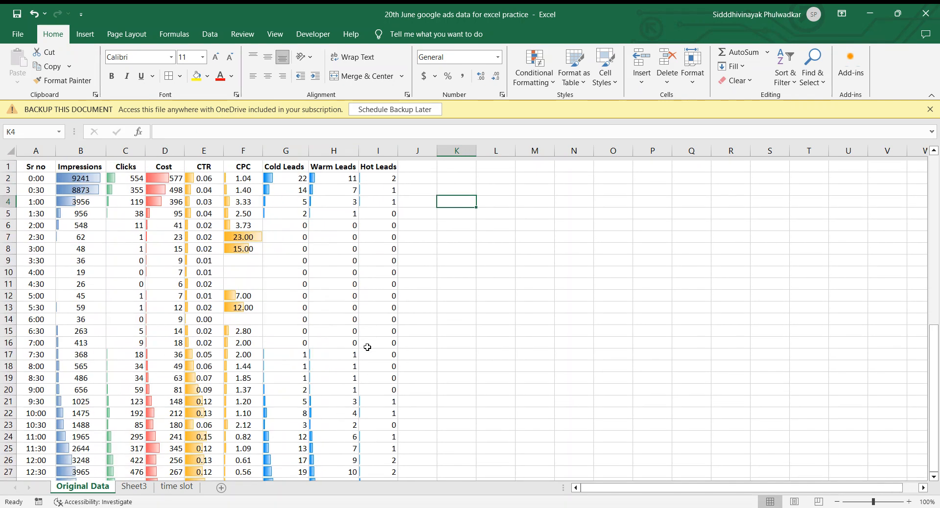
pyautogui.scroll(-6, 247, 349)
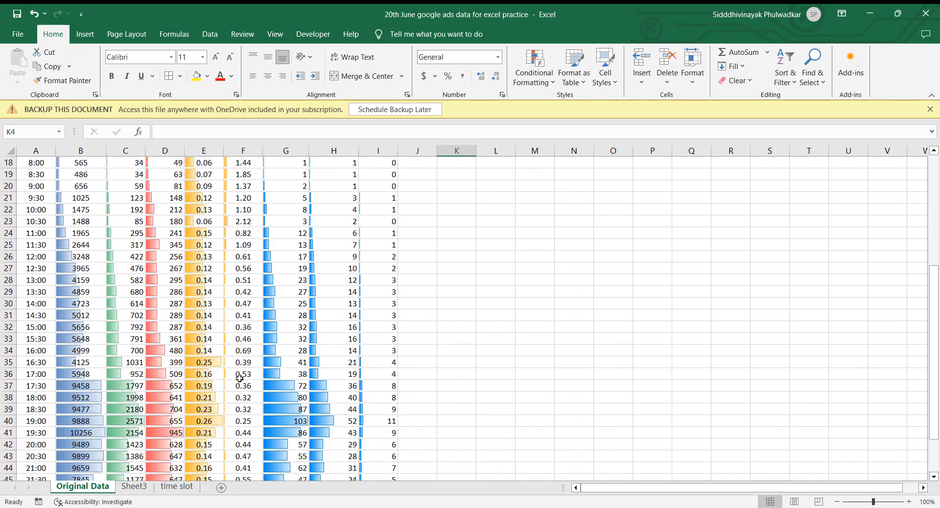
pyautogui.scroll(6, 147, 331)
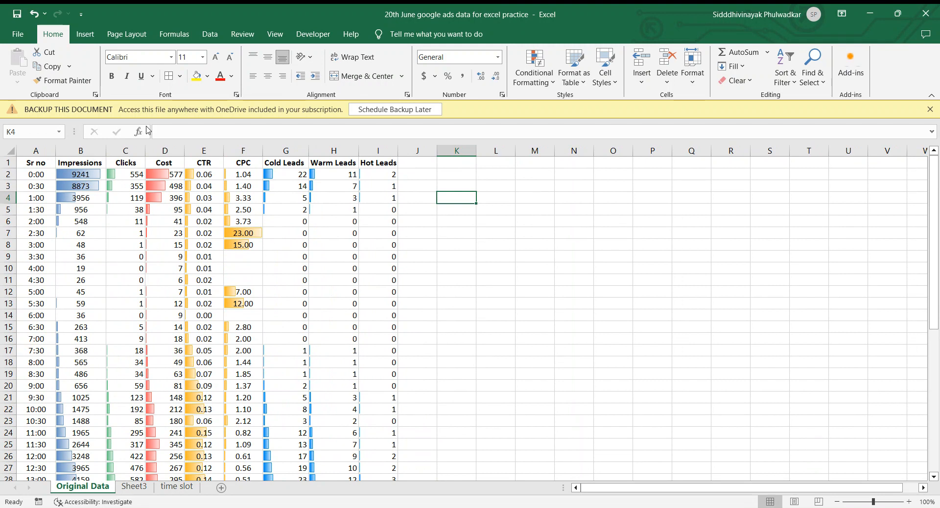
# Apply the 4 Arrows (Colored) icon set to the whole Cost column D and review it down the rows.
pyautogui.click(541, 81)
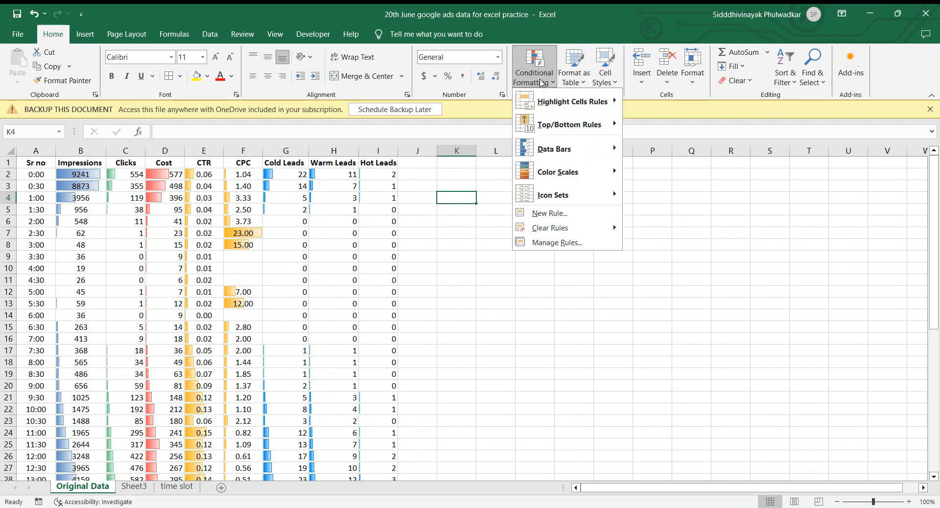
pyautogui.moveTo(580, 153)
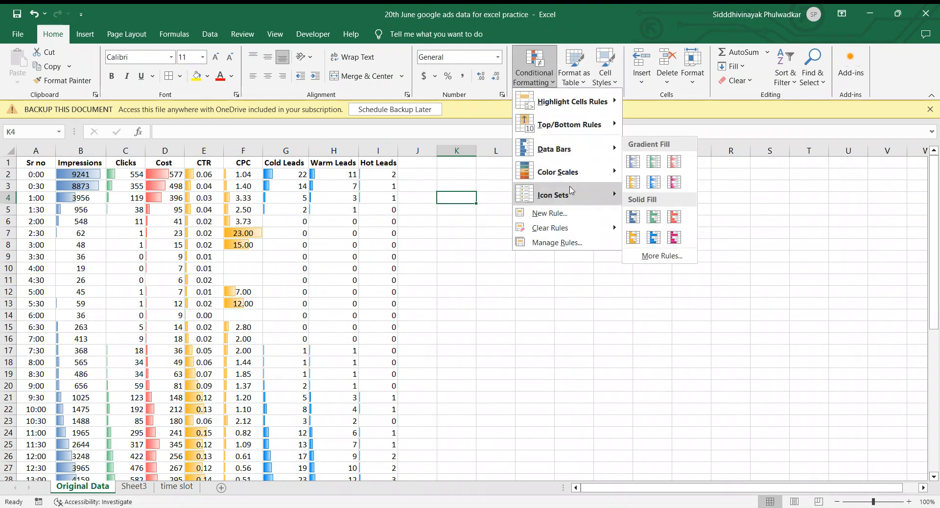
pyautogui.moveTo(572, 191)
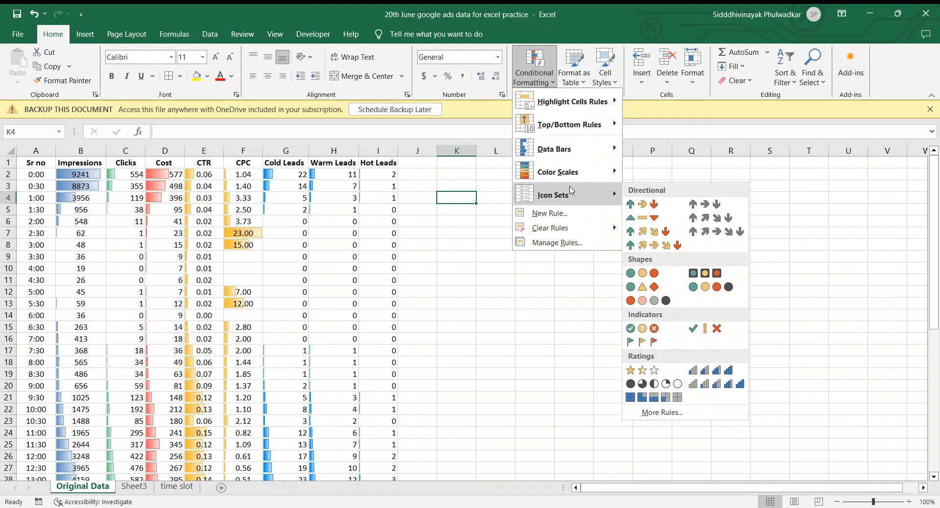
pyautogui.click(167, 151)
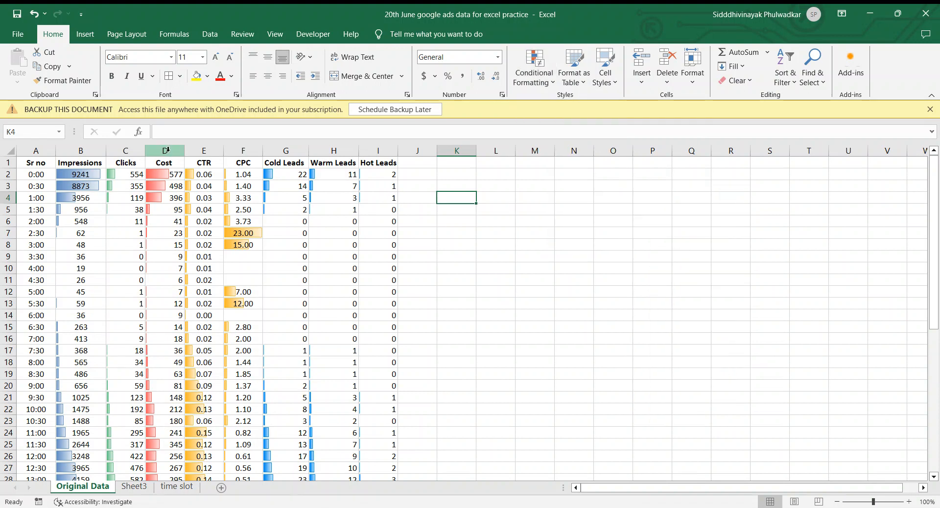
pyautogui.click(167, 151)
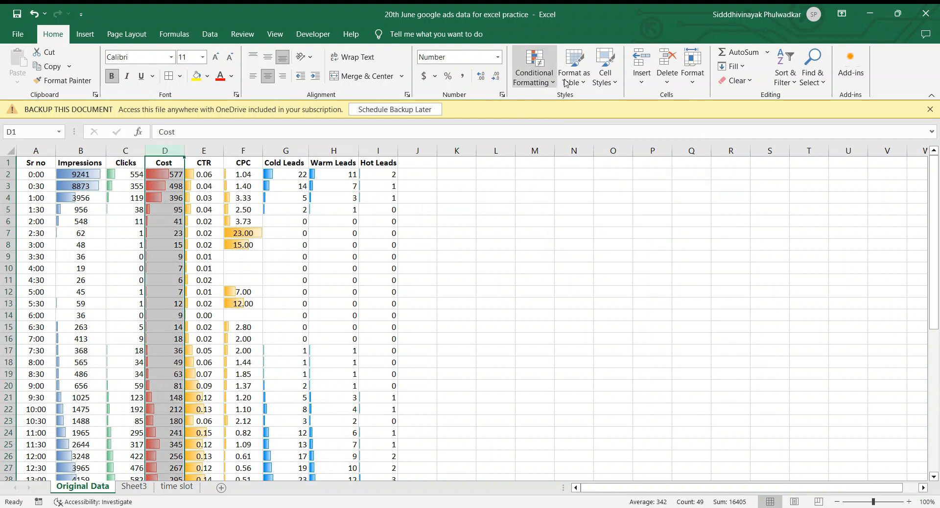
pyautogui.click(534, 69)
pyautogui.moveTo(555, 196)
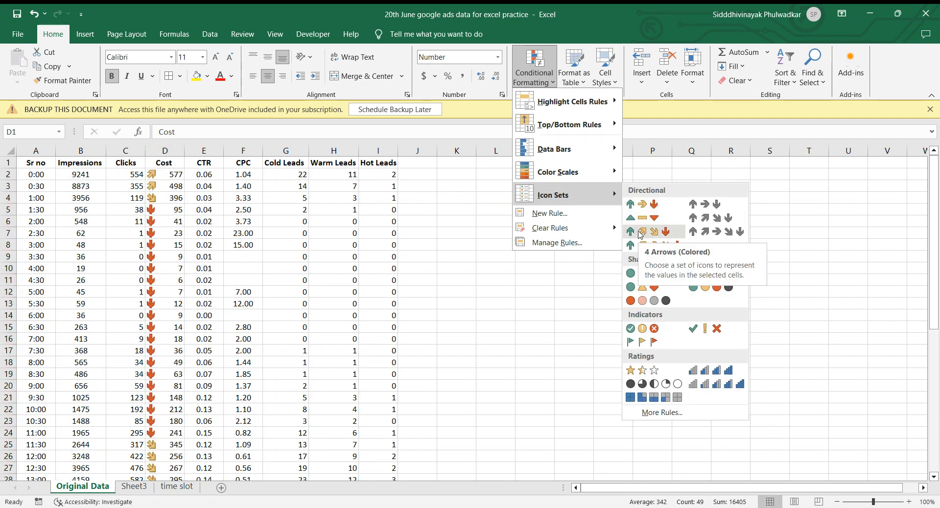
pyautogui.click(640, 233)
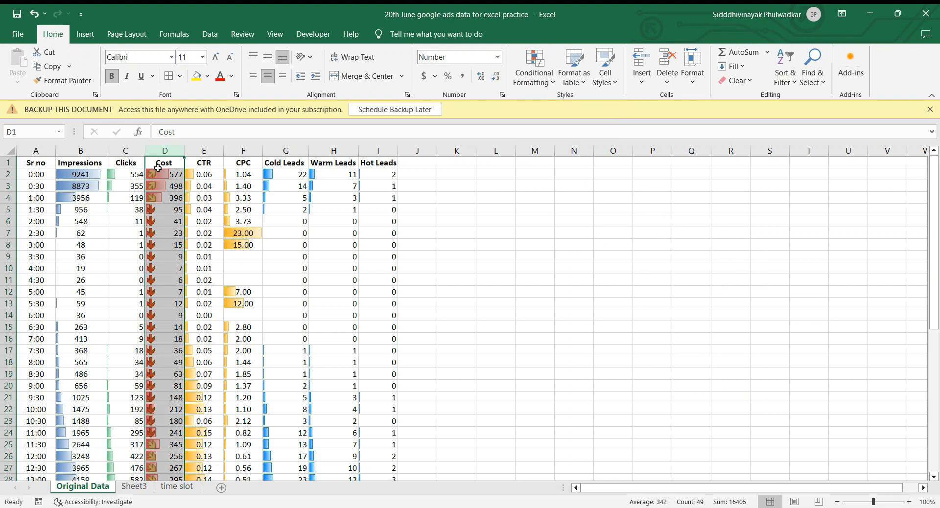
pyautogui.scroll(-8, 159, 393)
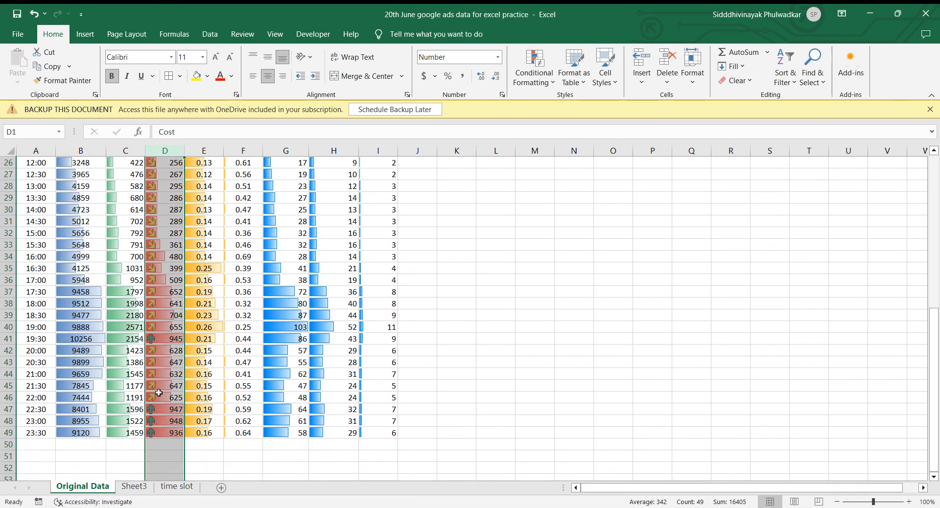
pyautogui.scroll(8, 160, 393)
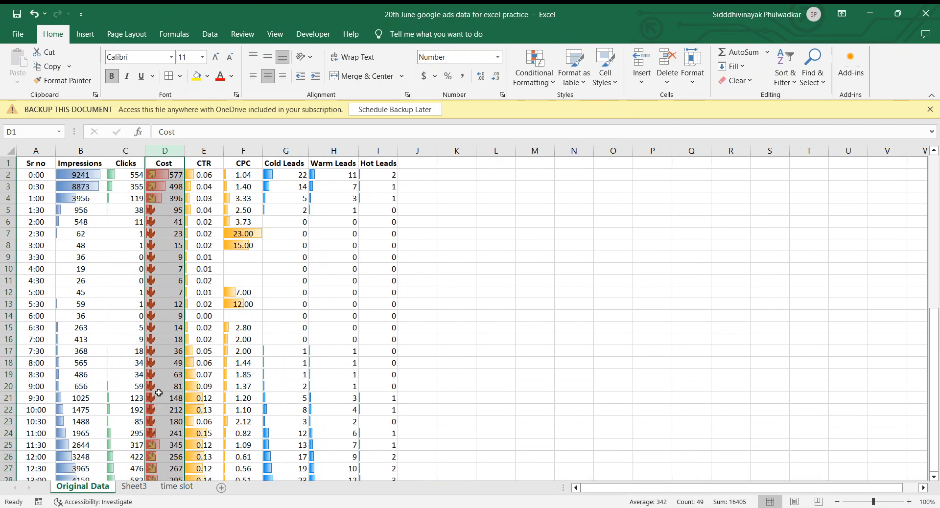
# Add a custom color scale rule to the whole Cost column D, running from red for low to green for high costs.
pyautogui.click(187, 222)
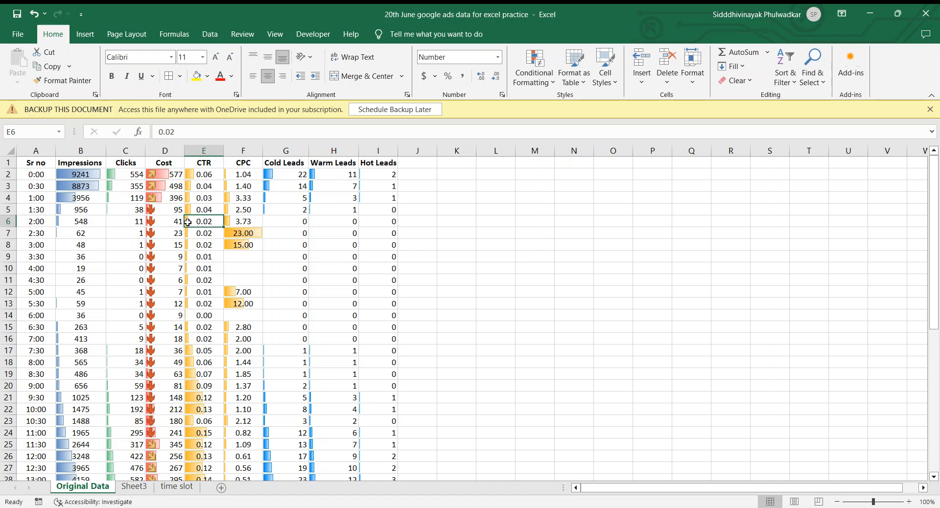
pyautogui.click(542, 83)
pyautogui.moveTo(551, 195)
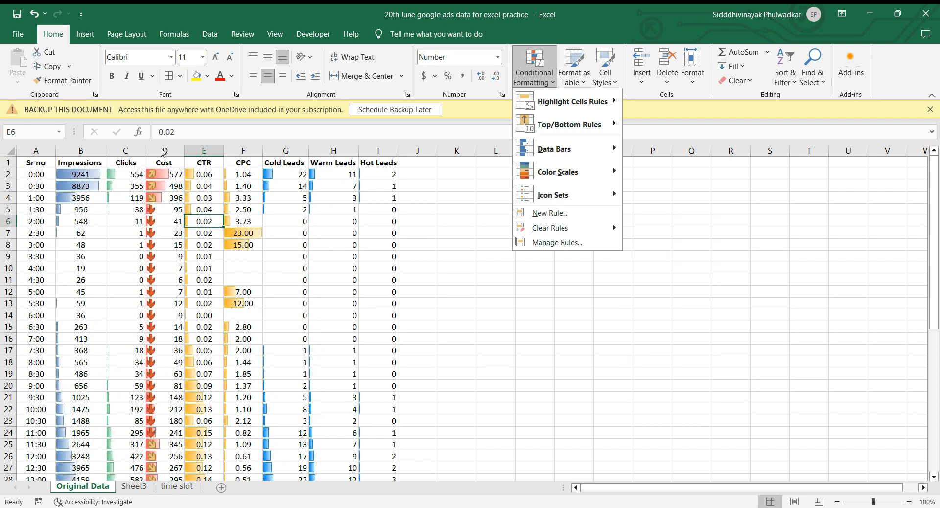
pyautogui.click(163, 152)
pyautogui.click(161, 149)
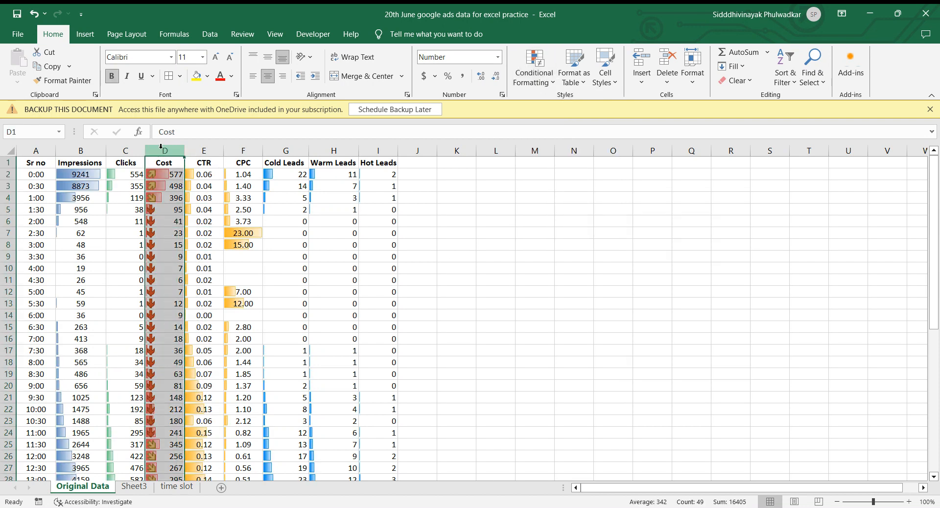
pyautogui.click(543, 81)
pyautogui.moveTo(593, 195)
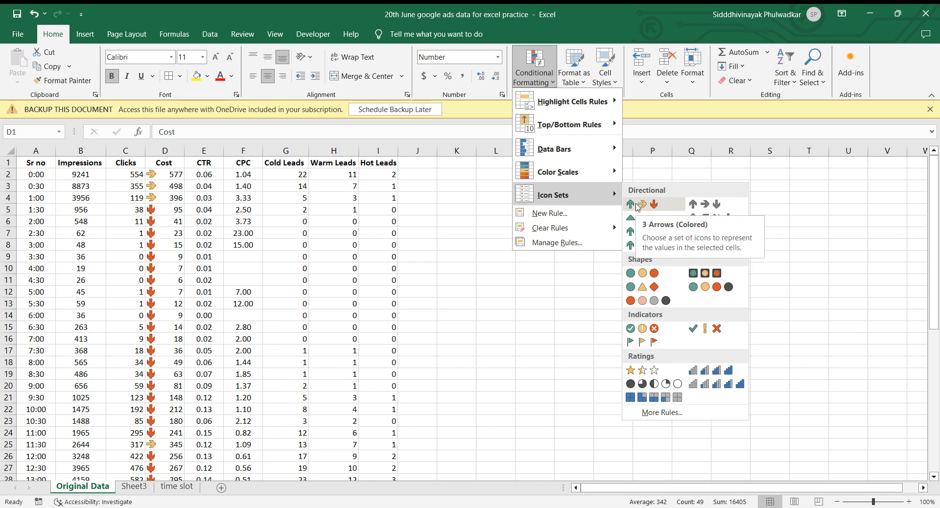
pyautogui.moveTo(585, 169)
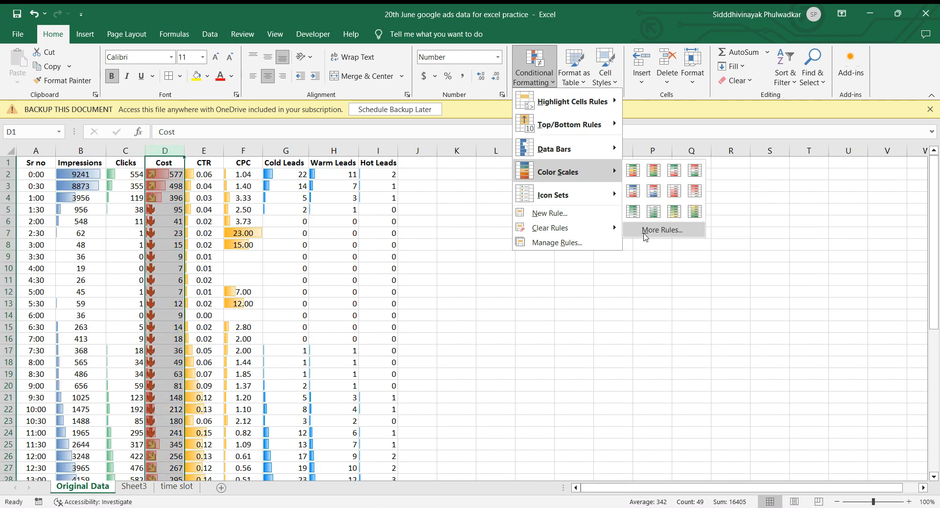
pyautogui.click(652, 233)
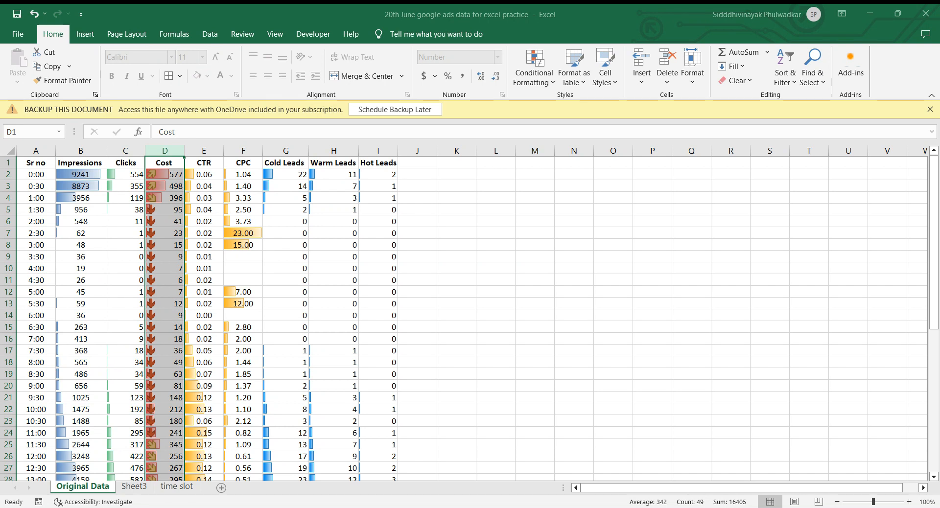
pyautogui.click(761, 391)
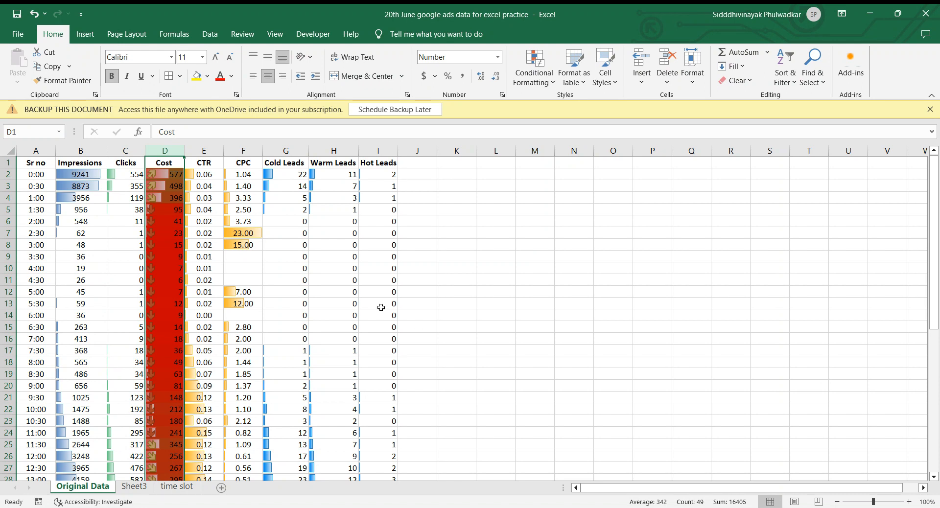
# Clear all conditional formatting rules from the Cost column D only.
pyautogui.click(549, 83)
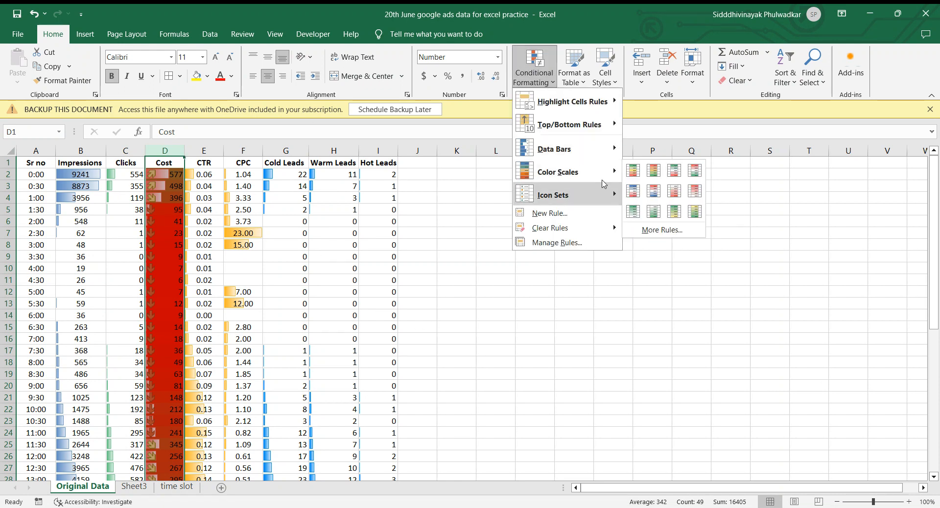
pyautogui.moveTo(593, 228)
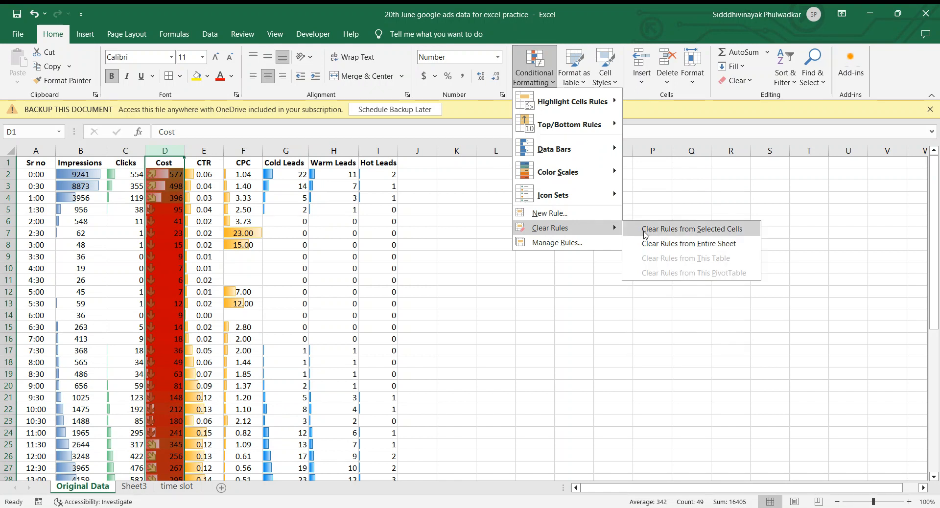
pyautogui.click(645, 229)
pyautogui.click(446, 210)
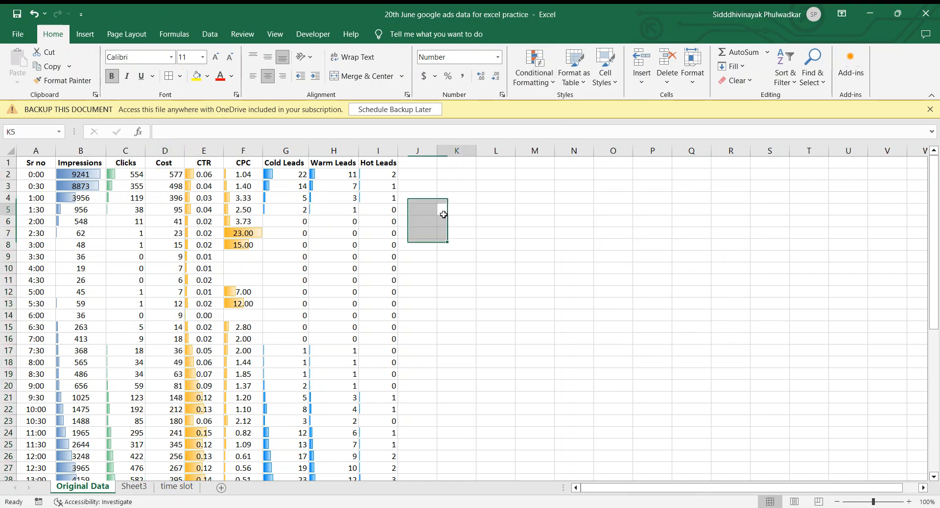
# Apply a custom color scale to the whole Cost column D, shading the lowest costs red and the highest green.
pyautogui.click(169, 145)
pyautogui.click(530, 83)
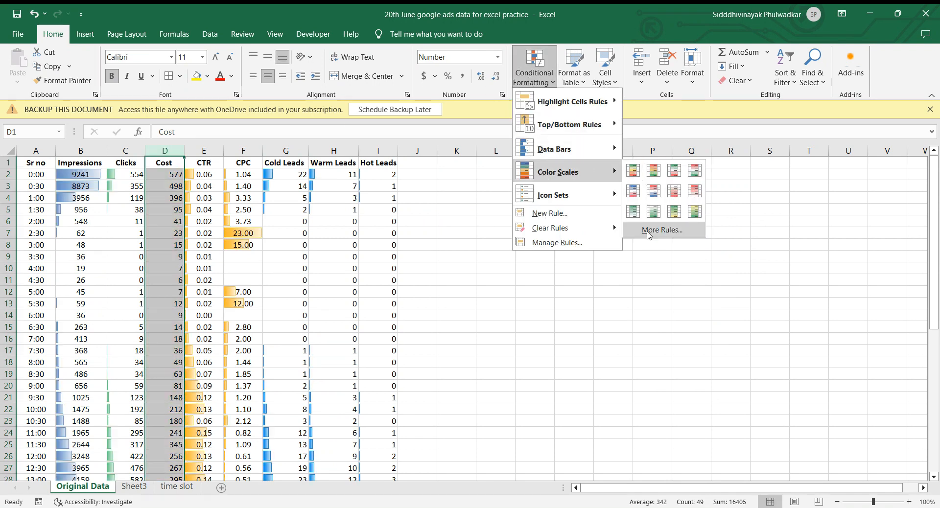
pyautogui.click(649, 234)
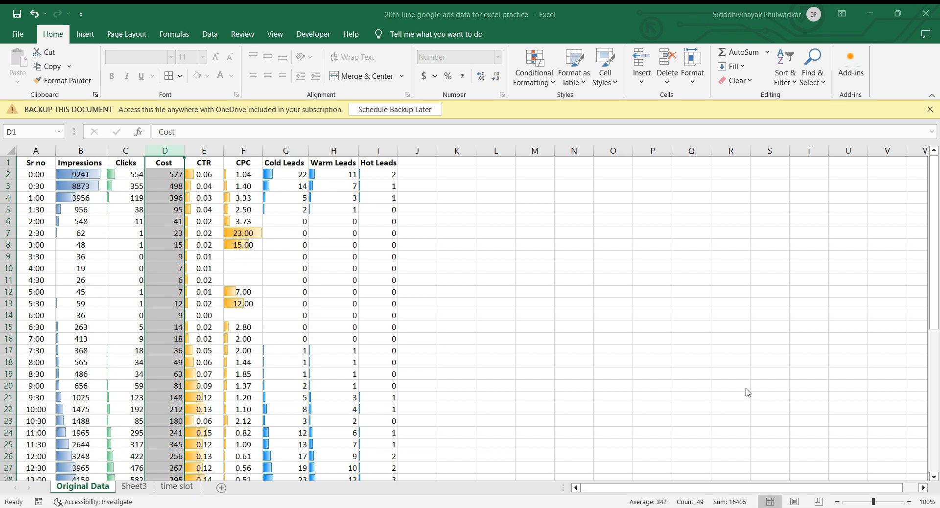
pyautogui.click(483, 294)
# Examine the Cost color scale alongside the other columns' data bars across all half-hourly rows.
pyautogui.scroll(-13, 204, 341)
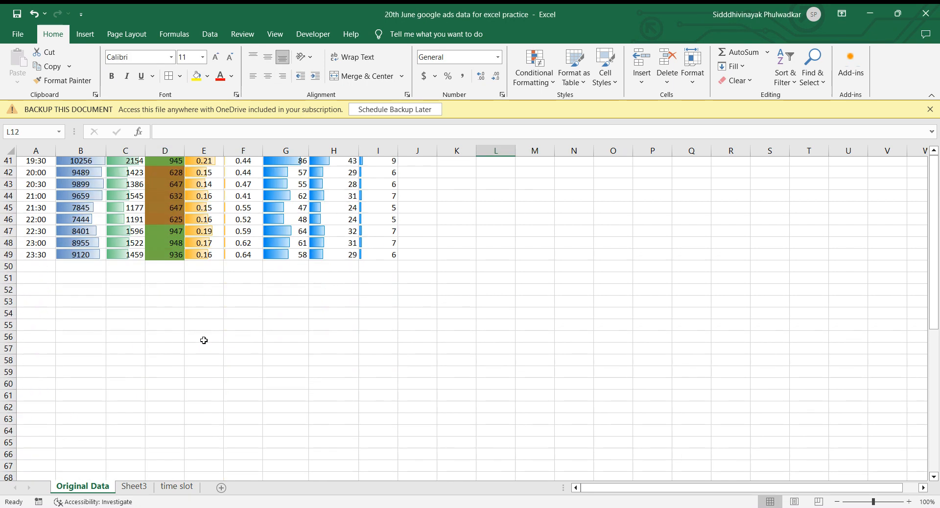
pyautogui.scroll(4, 204, 340)
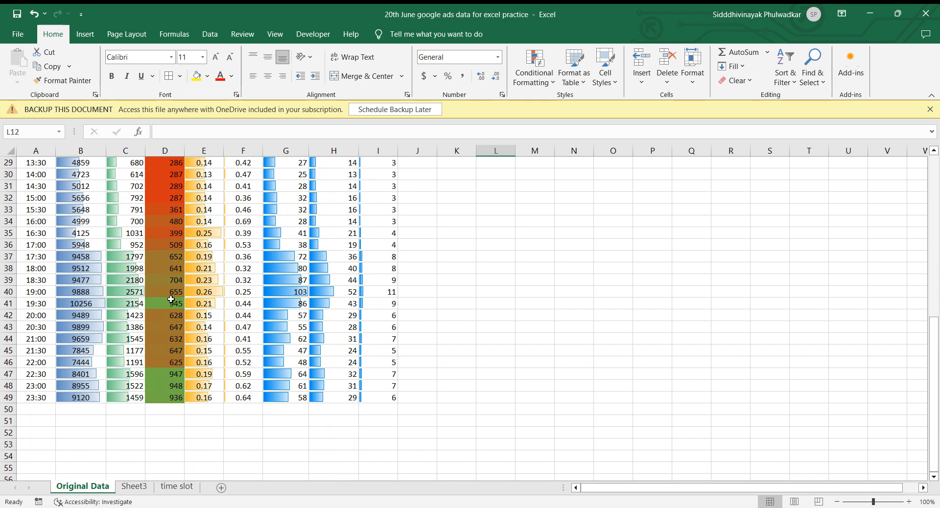
pyautogui.scroll(9, 171, 299)
pyautogui.scroll(-13, 171, 294)
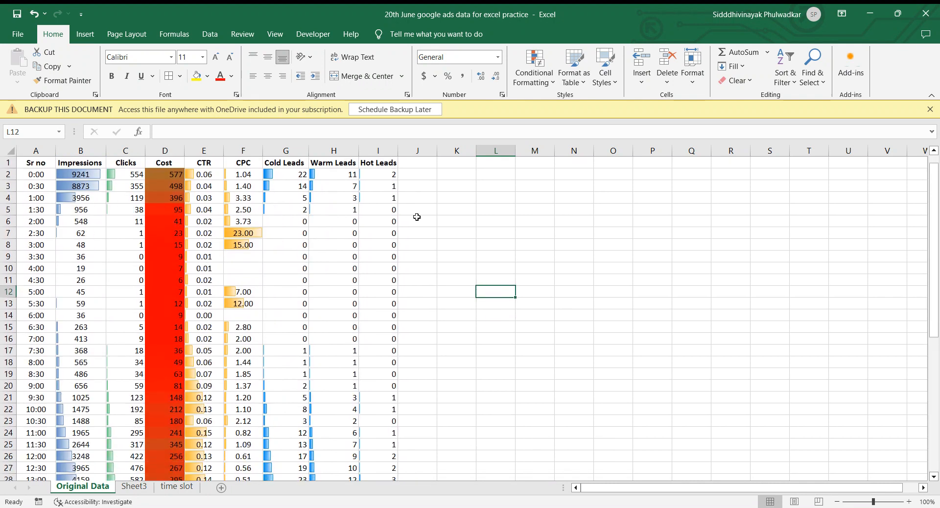
pyautogui.click(443, 209)
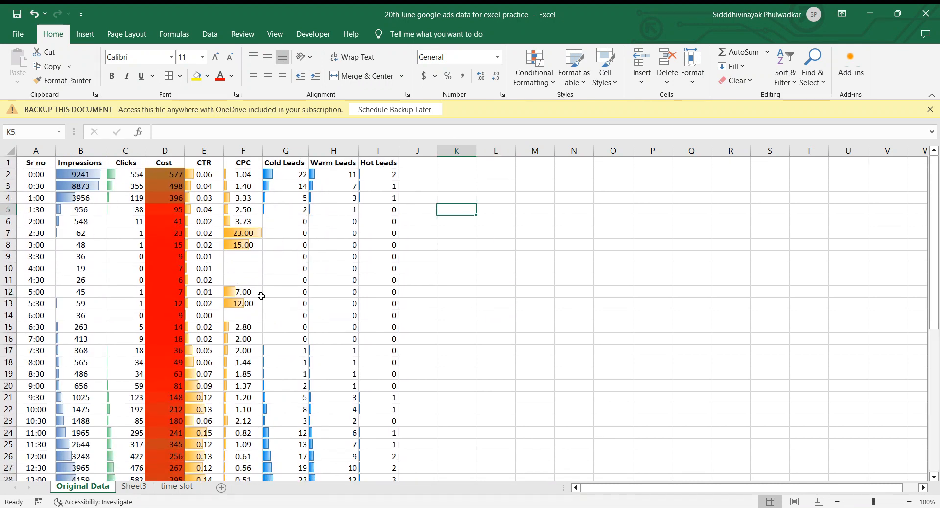
pyautogui.scroll(-5, 297, 344)
pyautogui.scroll(-2, 297, 343)
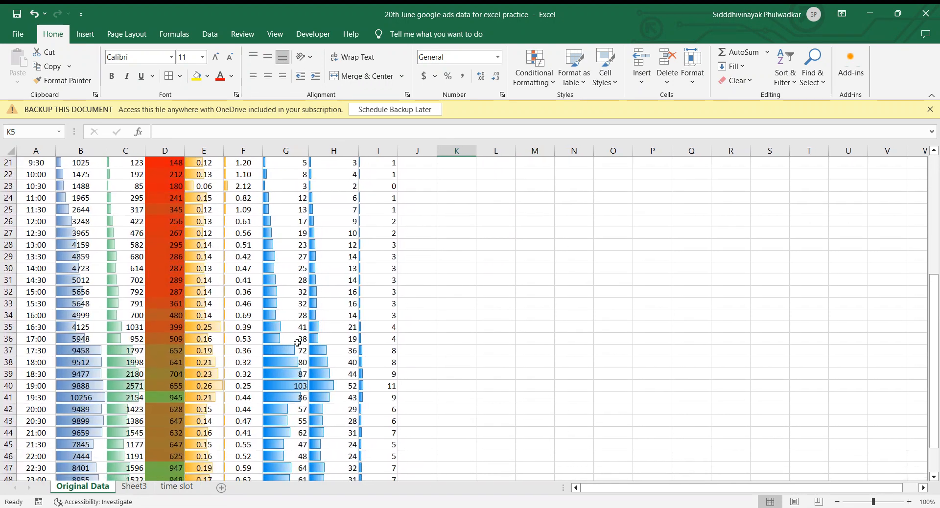
pyautogui.scroll(8, 298, 343)
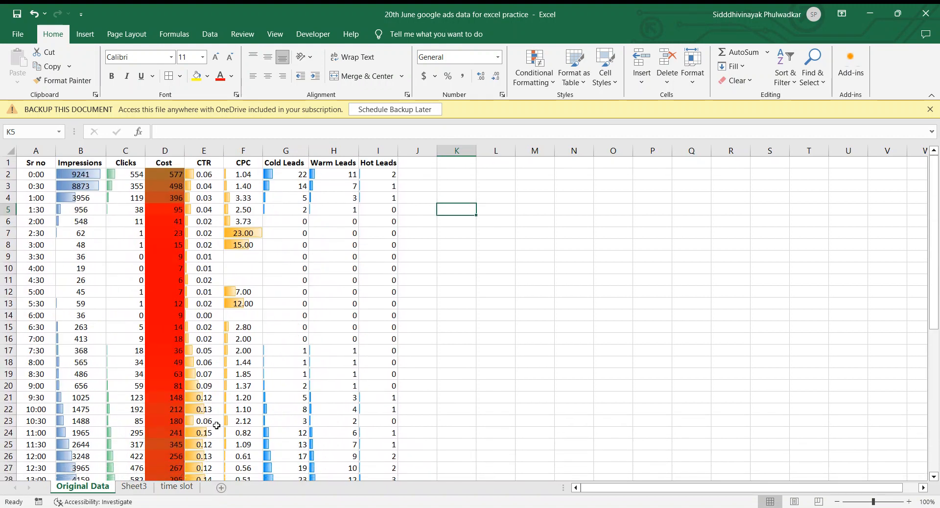
# Enter the heading "Time slots" in cell A1 of the time slot sheet and make row 1 bold.
pyautogui.click(161, 489)
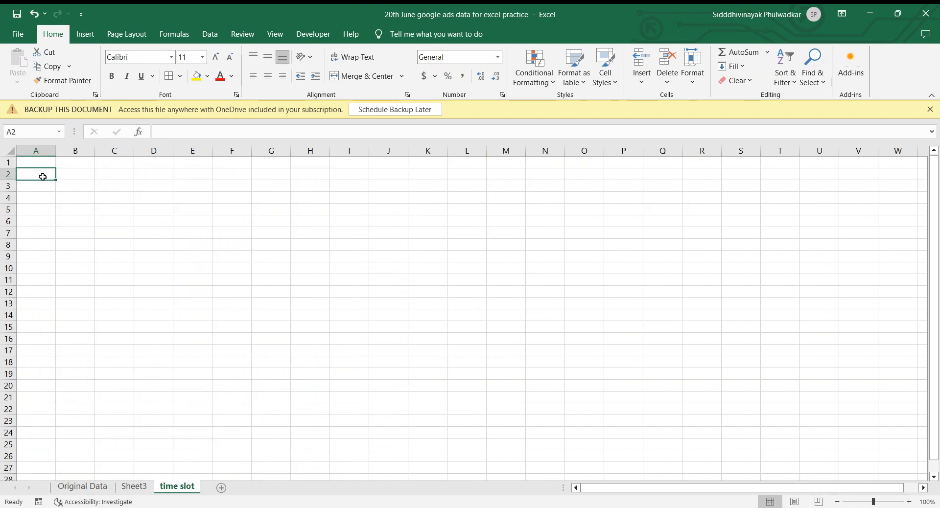
pyautogui.press('Up')
pyautogui.write('T')
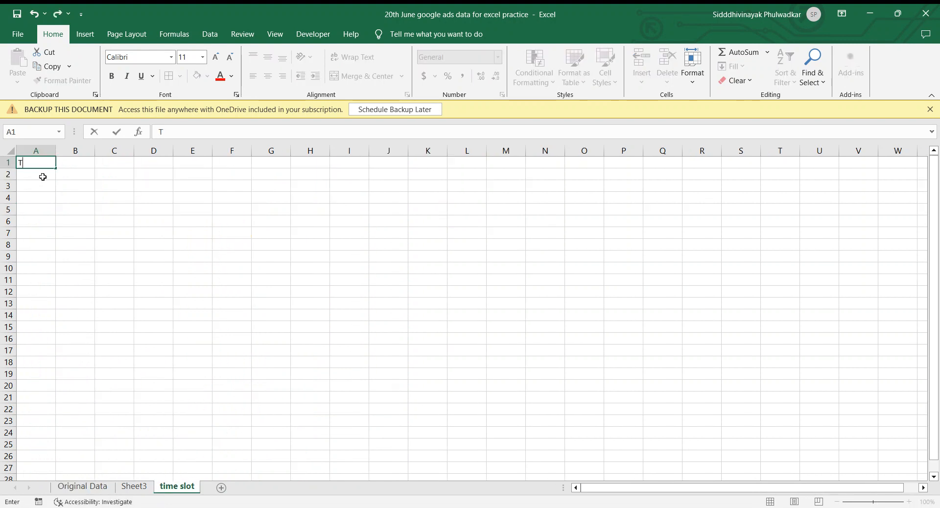
pyautogui.write('ime slots')
pyautogui.press('Return')
pyautogui.press('Up')
pyautogui.hotkey('shift', 'space')
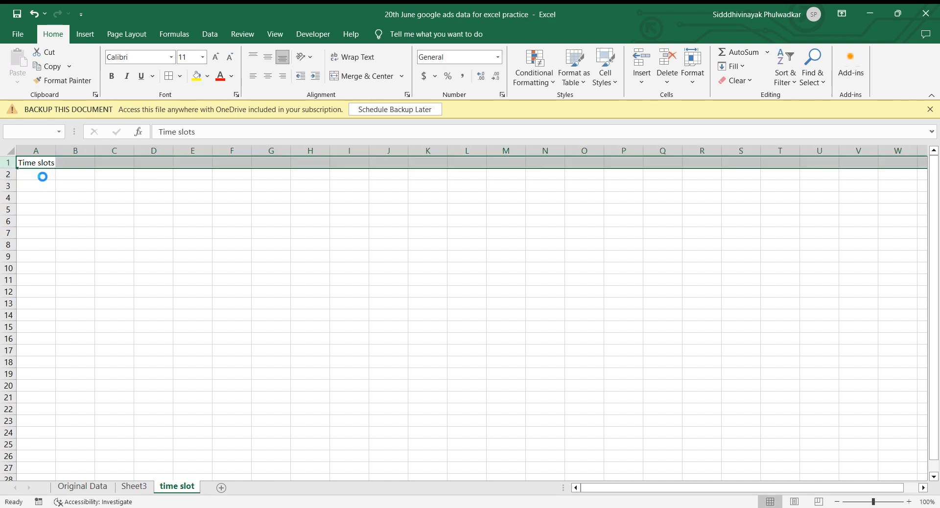
pyautogui.hotkey('ctrl', 'b')
pyautogui.click(43, 177)
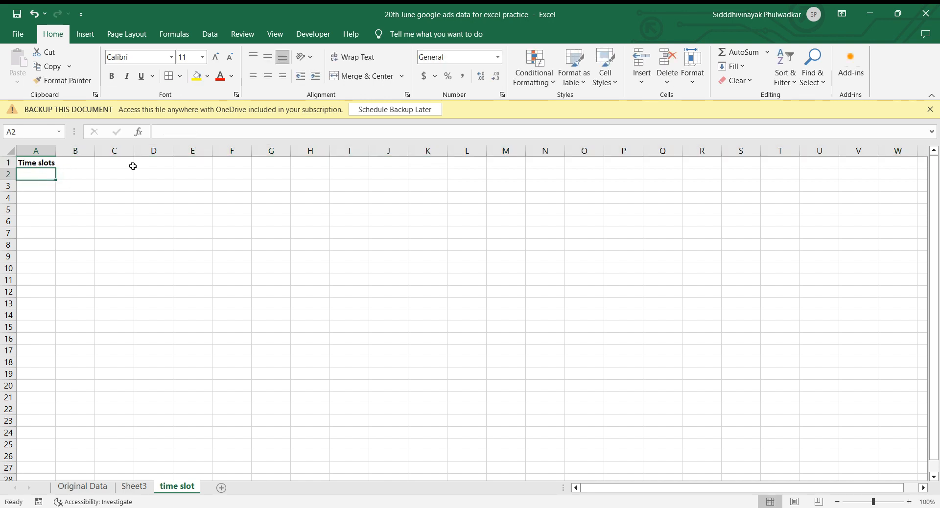
# Copy the 4:00 time from cell A10 of the Original Data sheet into cell A2 of the time slot sheet.
pyautogui.click(81, 486)
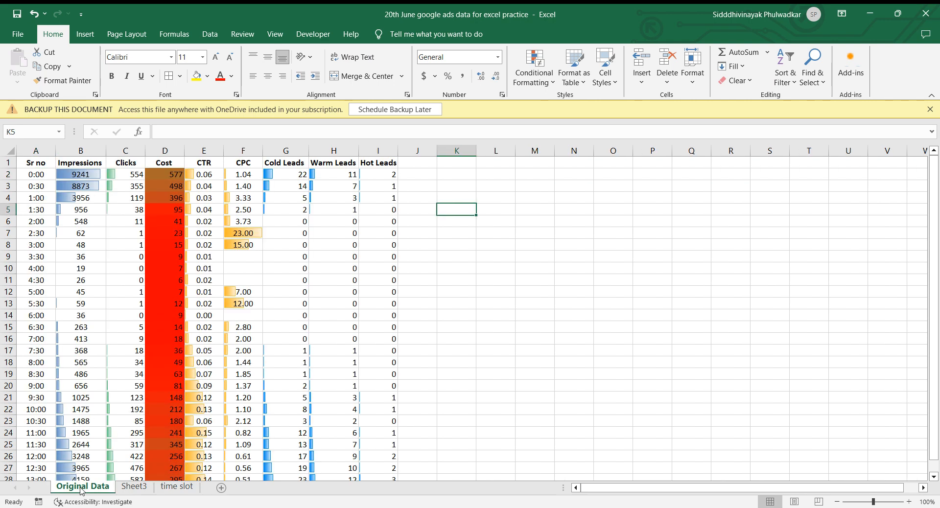
pyautogui.click(38, 267)
pyautogui.hotkey('ctrl', 'c')
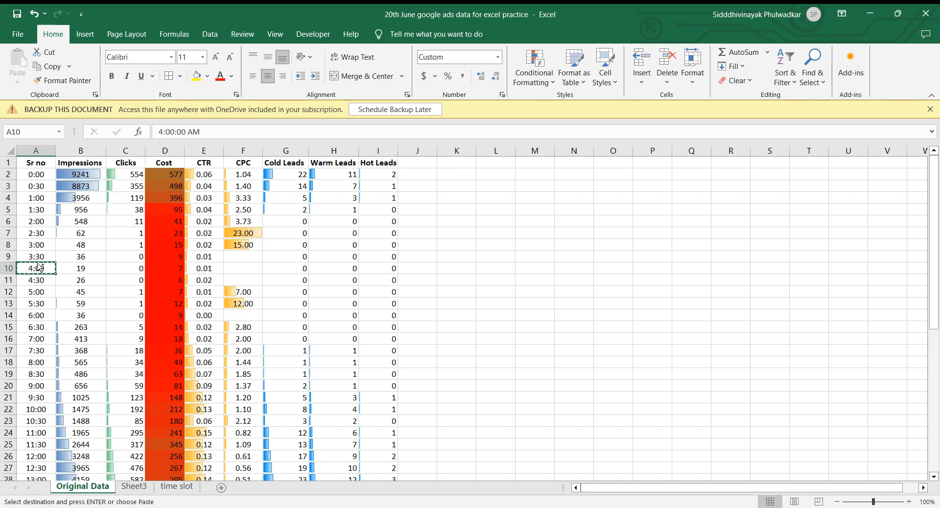
pyautogui.click(172, 489)
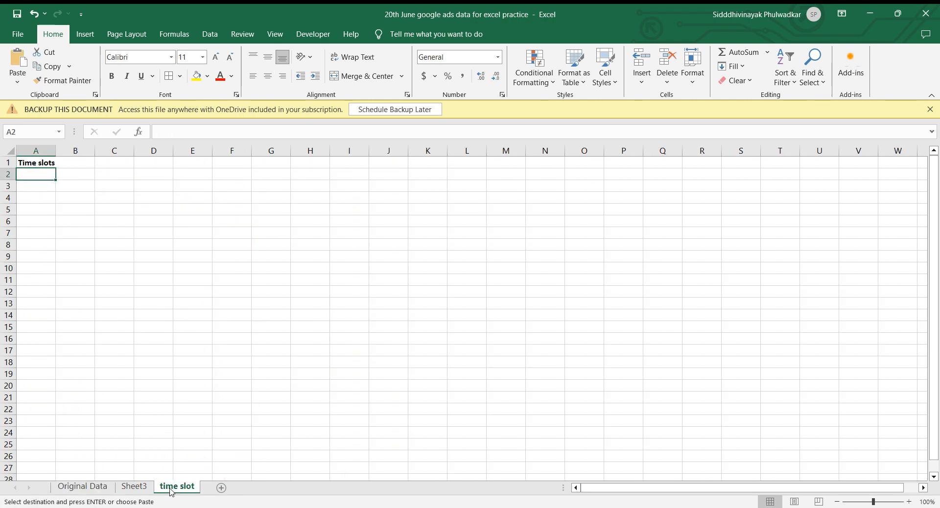
pyautogui.hotkey('ctrl', 'v')
pyautogui.press('Down')
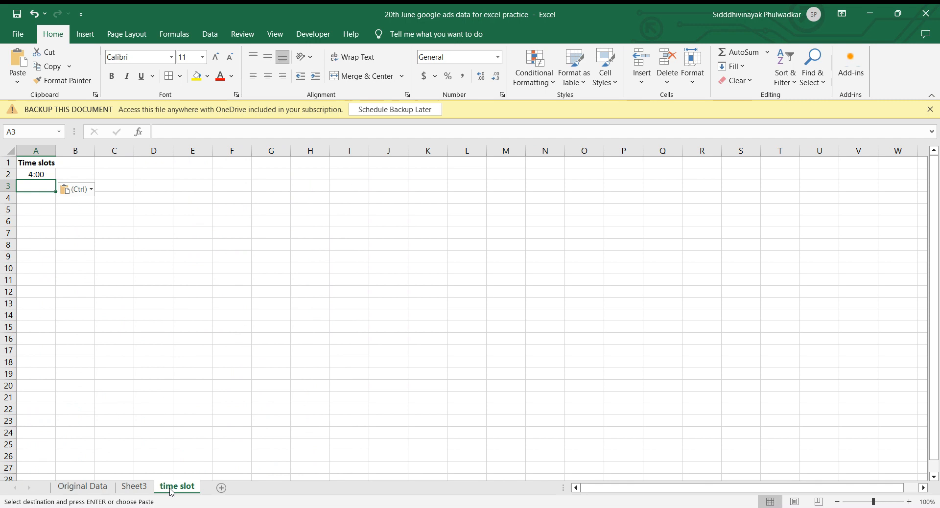
# Copy the 8:00 time from cell A18 of the Original Data sheet into cell A3 of the time slot sheet.
pyautogui.click(83, 485)
pyautogui.click(37, 360)
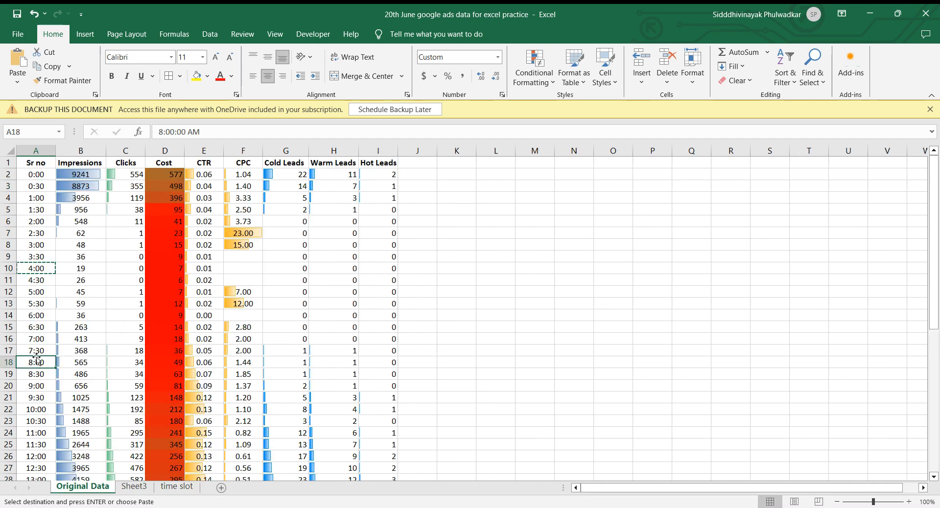
pyautogui.click(169, 488)
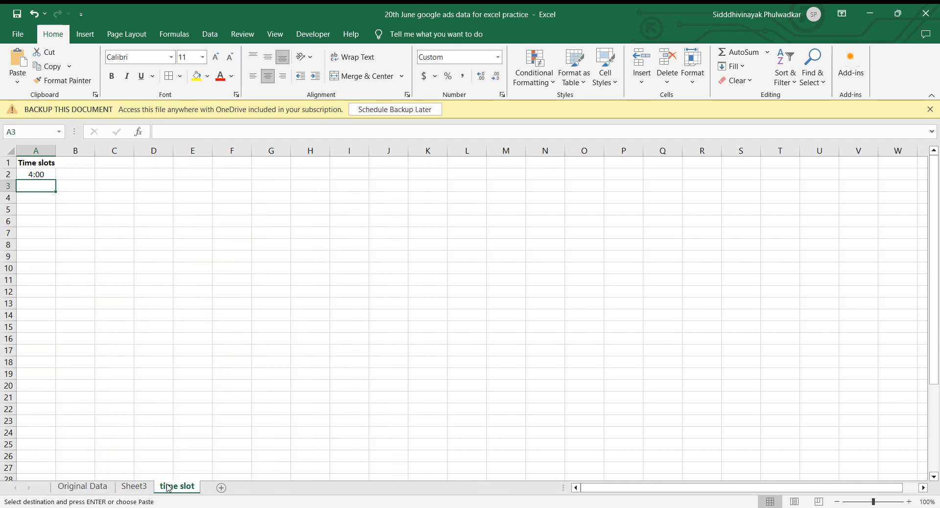
pyautogui.hotkey('ctrl', 'v')
pyautogui.press('Down')
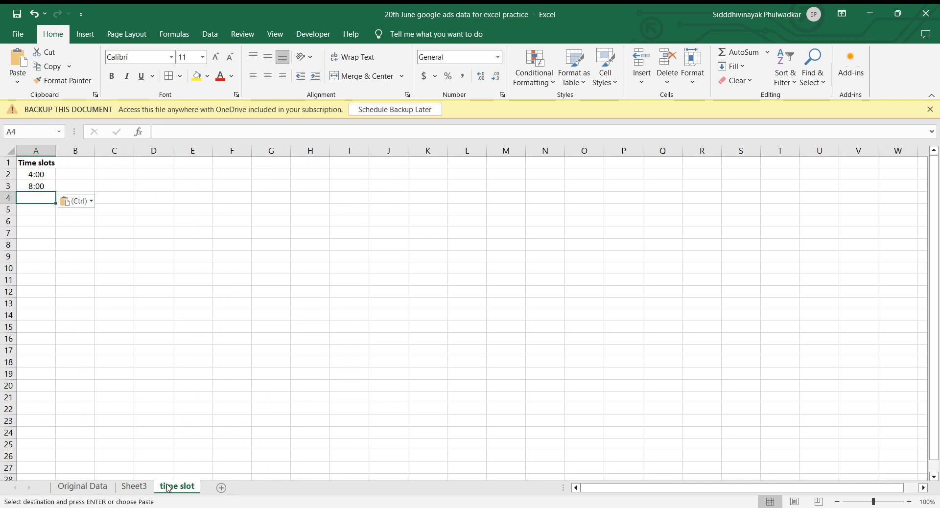
# Copy the 10:00 time from cell A22 of the Original Data sheet into cell A4 of the time slot sheet.
pyautogui.click(86, 491)
pyautogui.press('Down')
pyautogui.press('Down')
pyautogui.press('Down')
pyautogui.press('Down')
pyautogui.hotkey('ctrl', 'v')
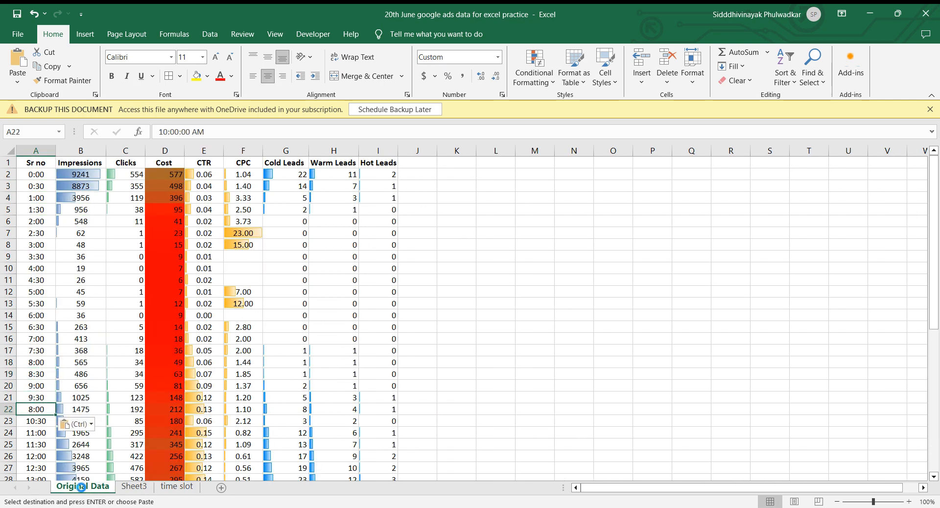
pyautogui.hotkey('ctrl', 'z')
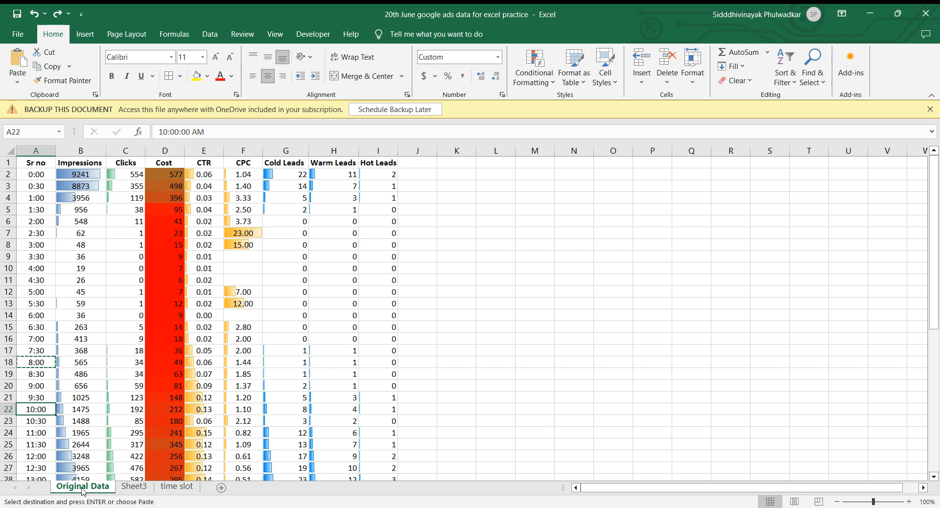
pyautogui.click(178, 487)
pyautogui.hotkey('ctrl', 'v')
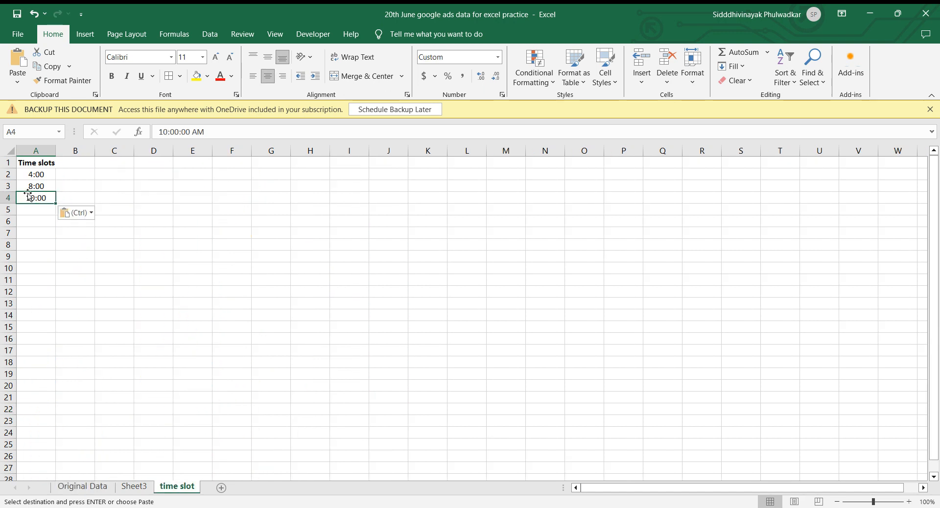
# Copy the headings Impressions through Hot Leads from row 1 of Original Data into the time slot sheet, starting at cell B1.
pyautogui.click(70, 174)
pyautogui.press('Up')
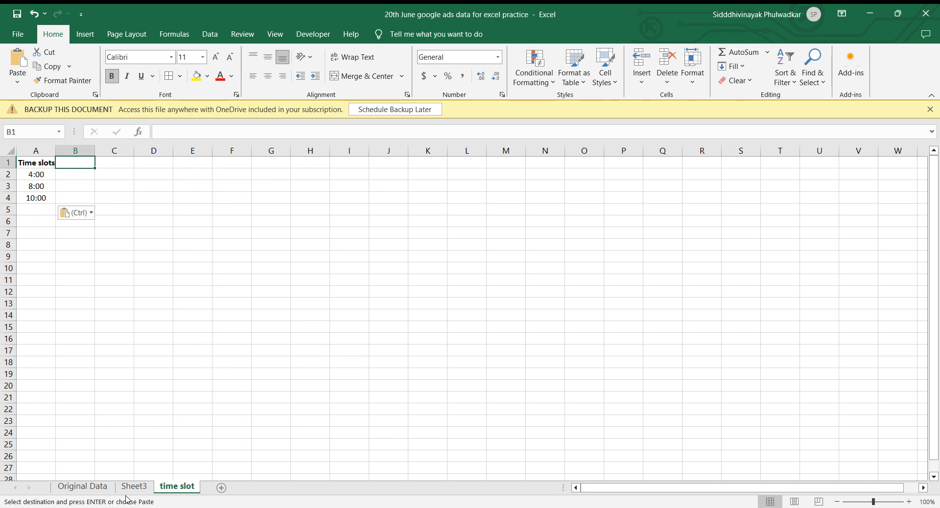
pyautogui.click(82, 486)
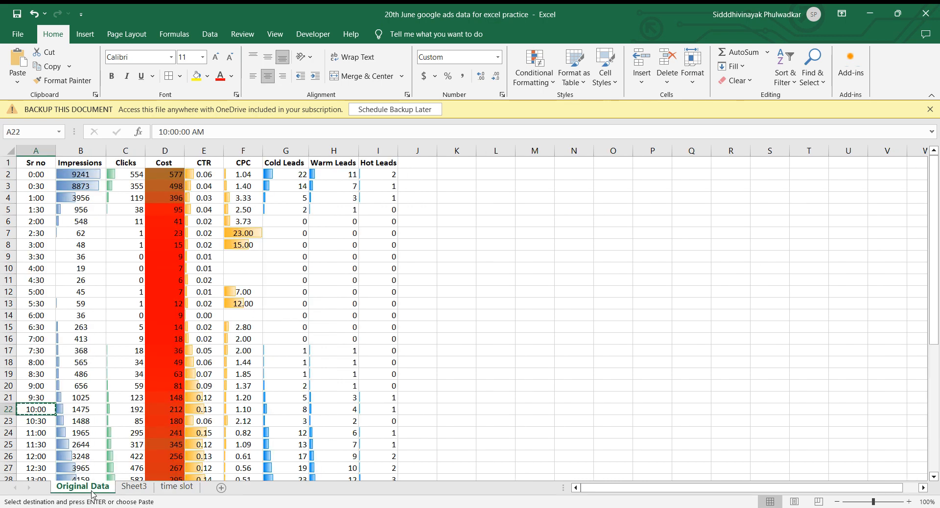
pyautogui.click(73, 164)
pyautogui.hotkey('ctrl', 'shift', 'Right')
pyautogui.hotkey('ctrl', 'c')
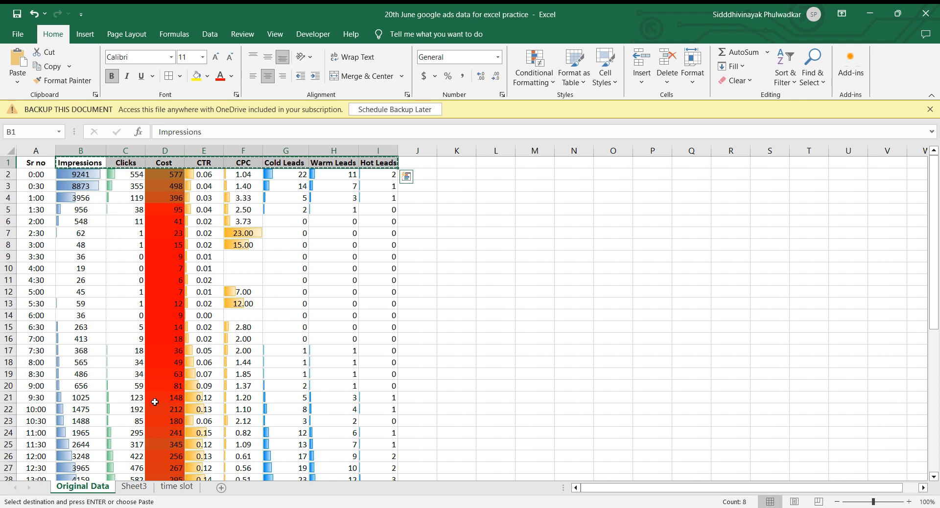
pyautogui.click(177, 486)
pyautogui.press('Return')
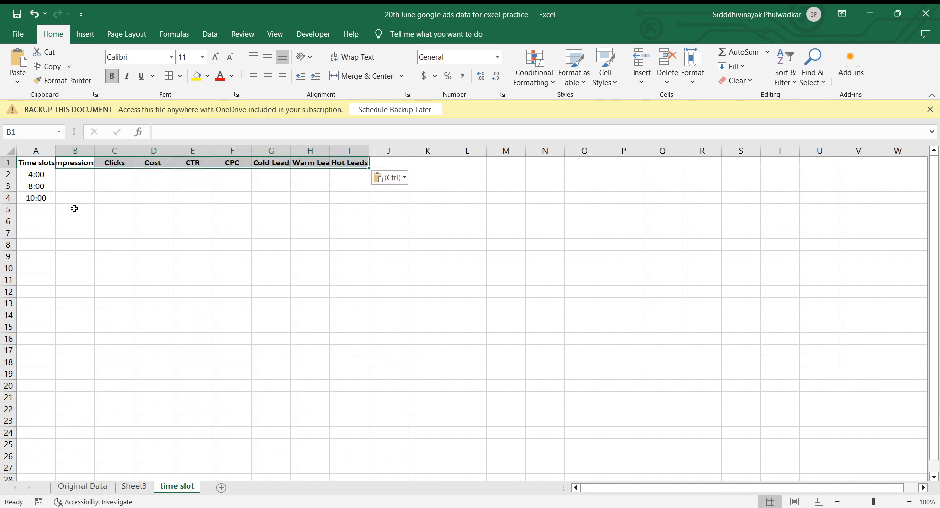
# Autofit the widths of columns B, C, G, H and I to their headings on the time slot sheet.
pyautogui.doubleClick(95, 150)
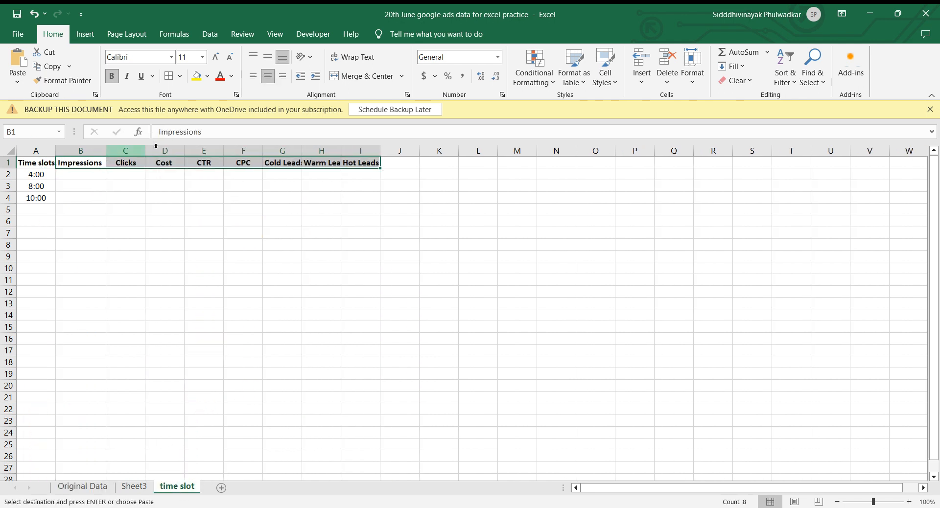
pyautogui.doubleClick(145, 150)
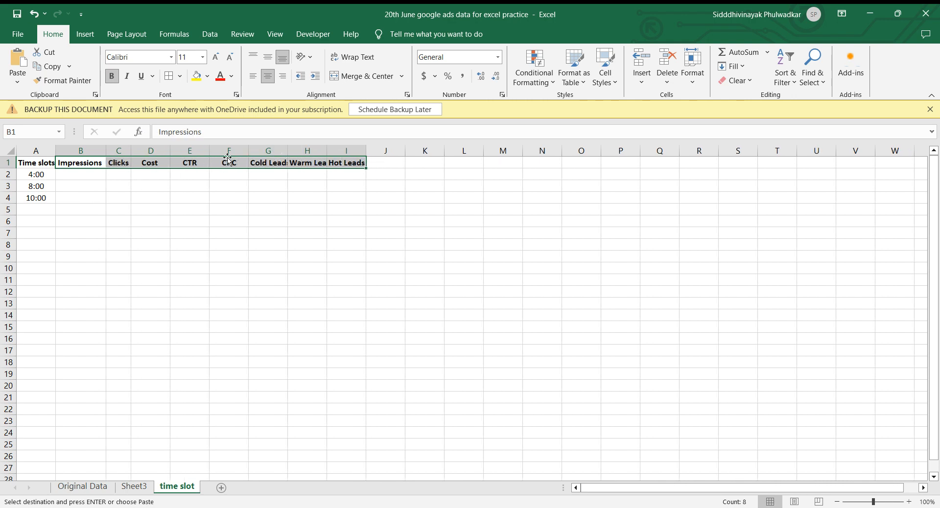
pyautogui.doubleClick(288, 151)
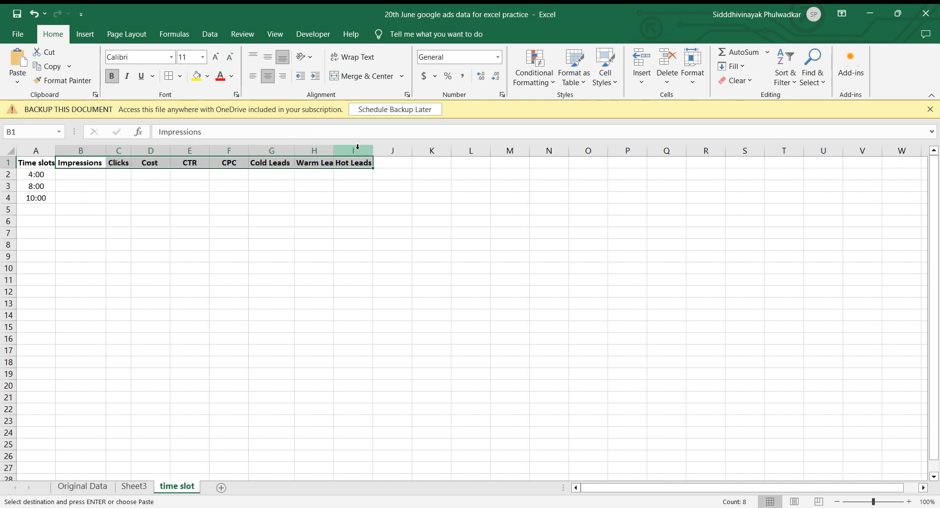
pyautogui.doubleClick(333, 151)
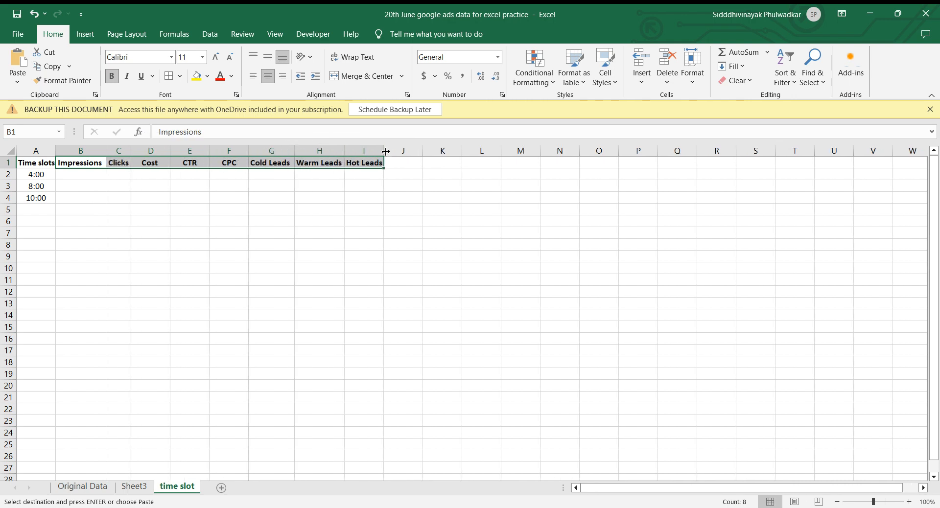
pyautogui.doubleClick(386, 151)
# Review the three listed time slots and the matching half-hourly metrics on the Original Data sheet.
pyautogui.click(95, 215)
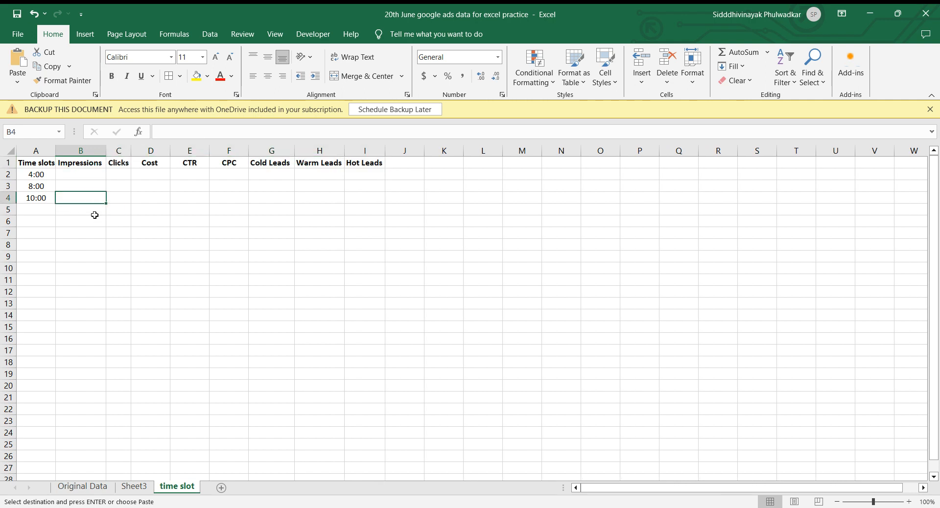
pyautogui.press('Up')
pyautogui.press('Up')
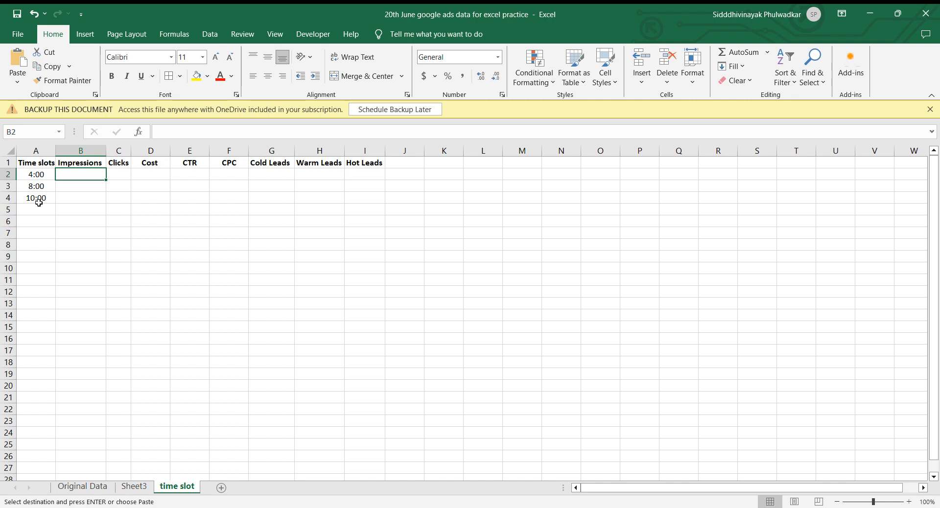
pyautogui.click(38, 176)
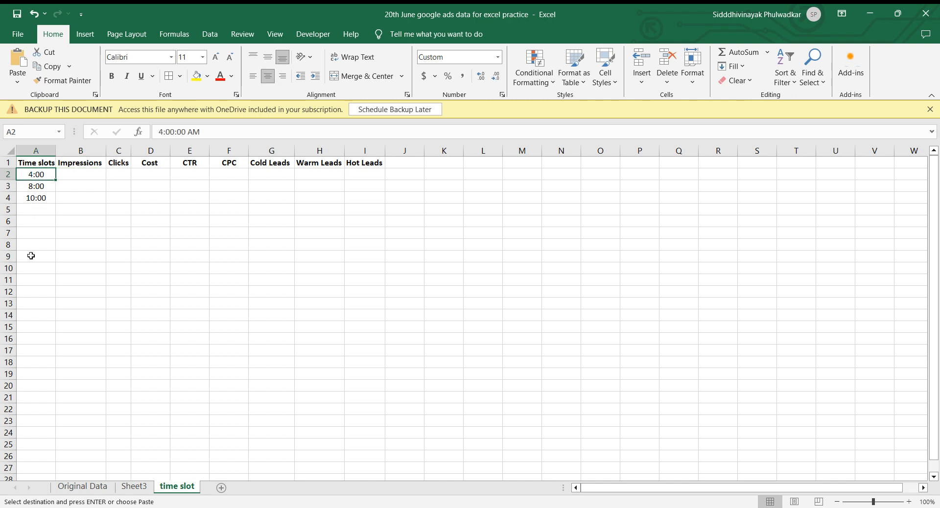
pyautogui.click(39, 189)
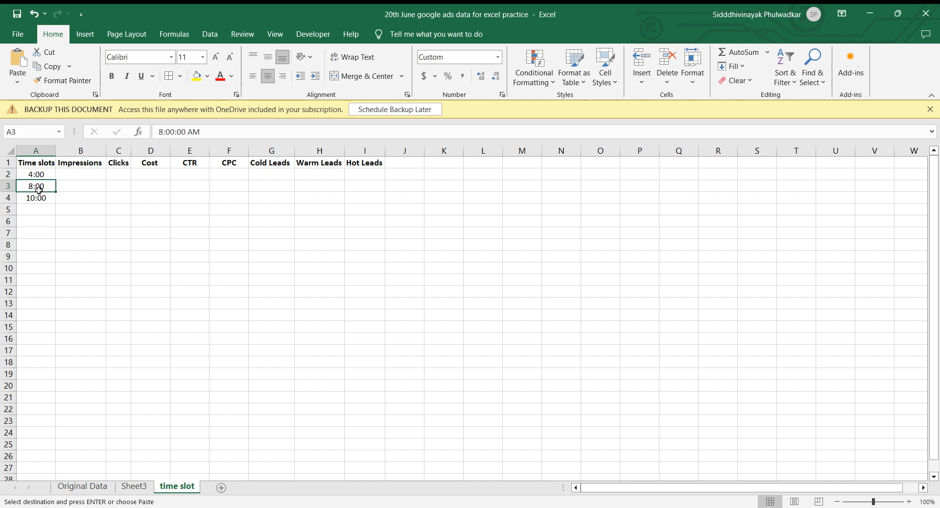
pyautogui.click(42, 198)
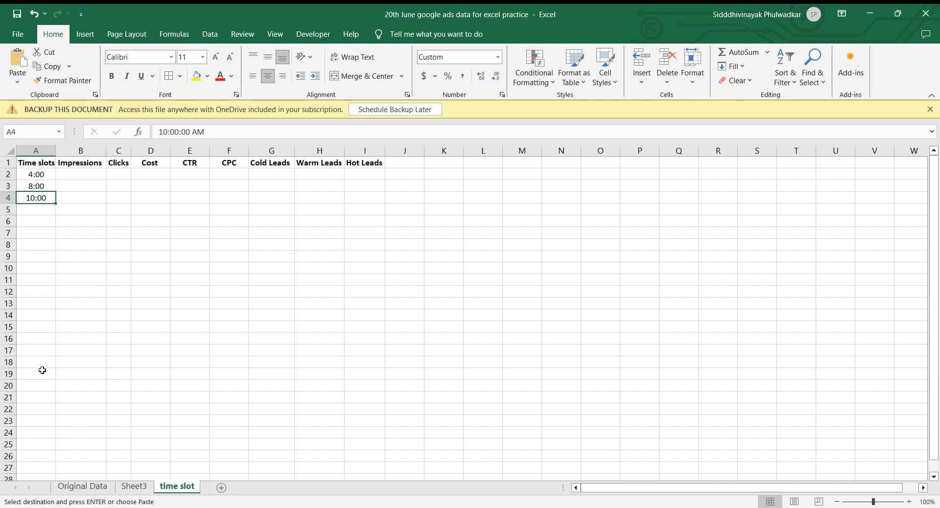
pyautogui.click(83, 486)
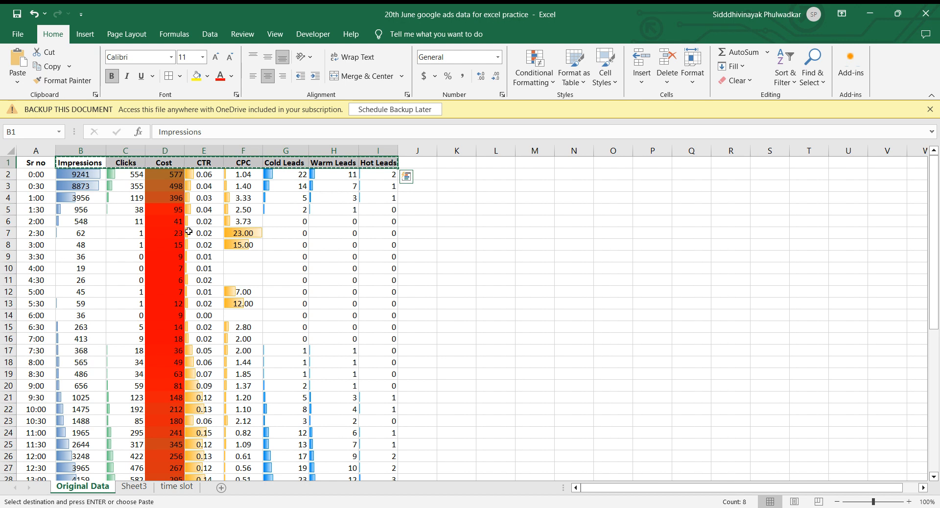
pyautogui.click(175, 493)
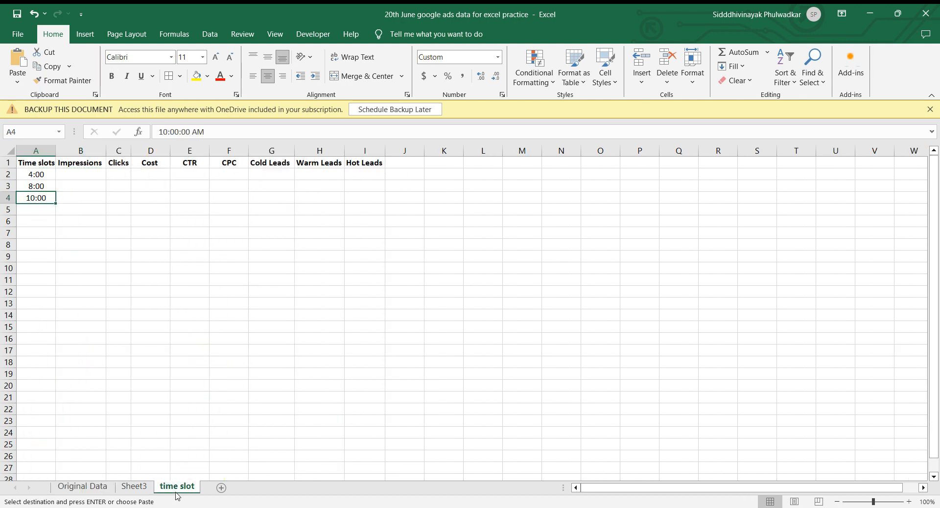
# Begin a VLOOKUP formula in Impressions cell B2 of the time slot sheet, using A2 as the lookup value.
pyautogui.click(83, 175)
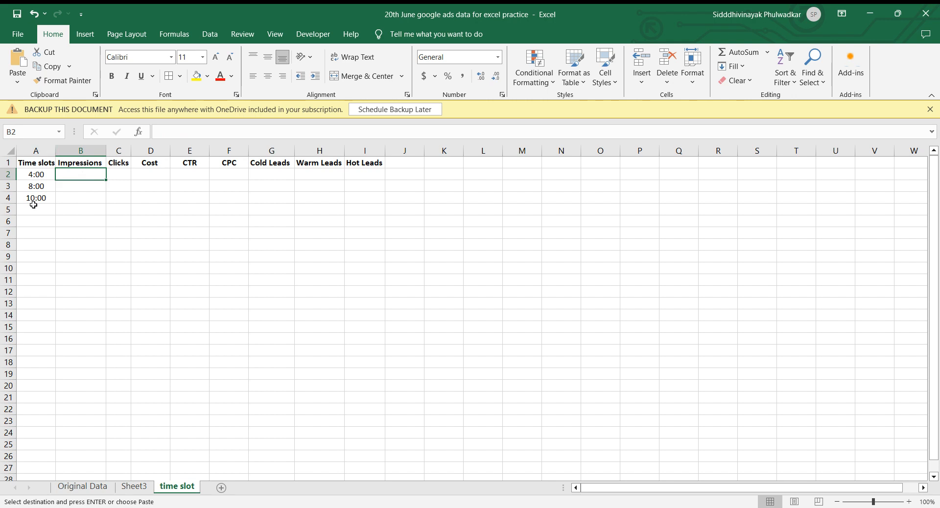
pyautogui.write('=v')
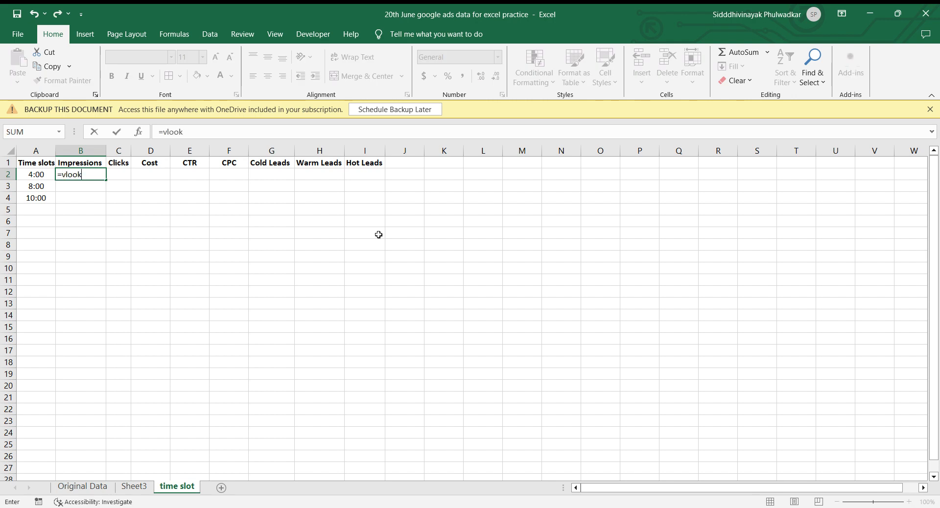
pyautogui.write('look')
pyautogui.press('Tab')
pyautogui.click(37, 175)
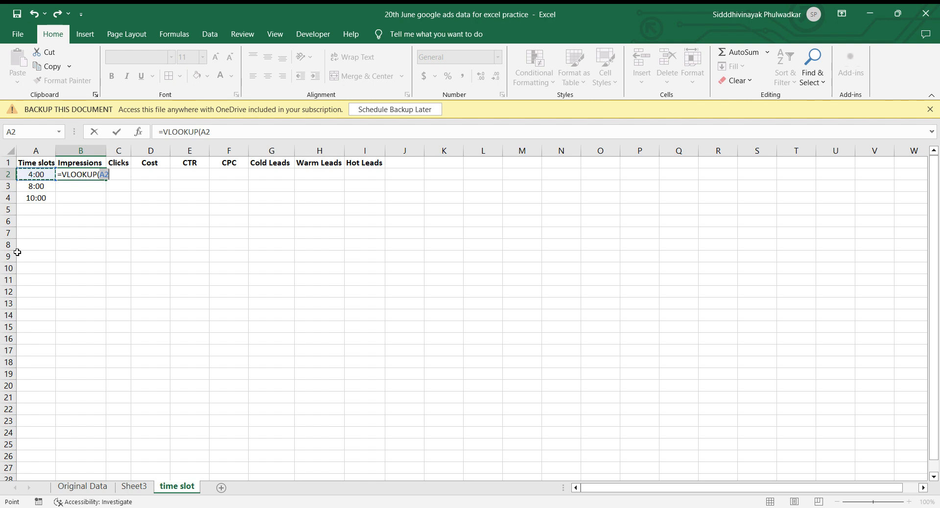
pyautogui.write(',')
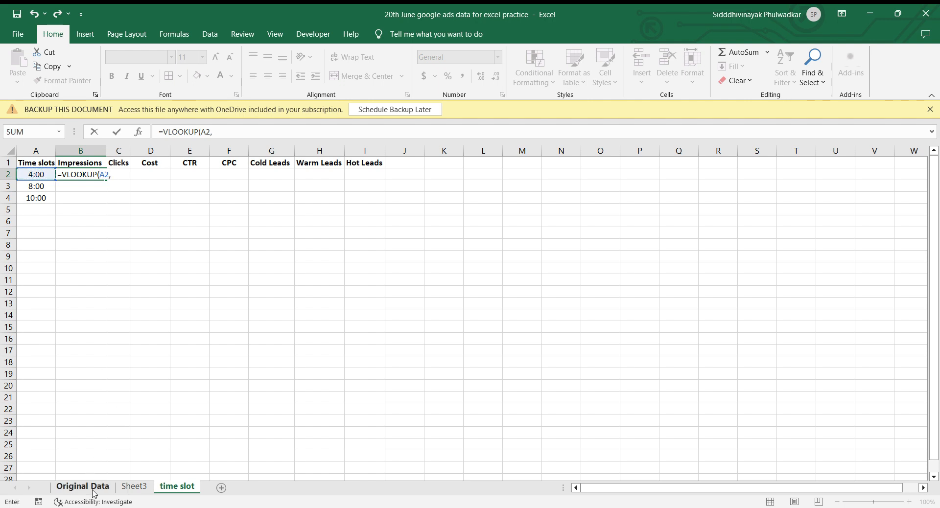
# Complete the VLOOKUP with Original Data columns A:I as the table array, column index 2 and FALSE for an exact match.
pyautogui.click(93, 490)
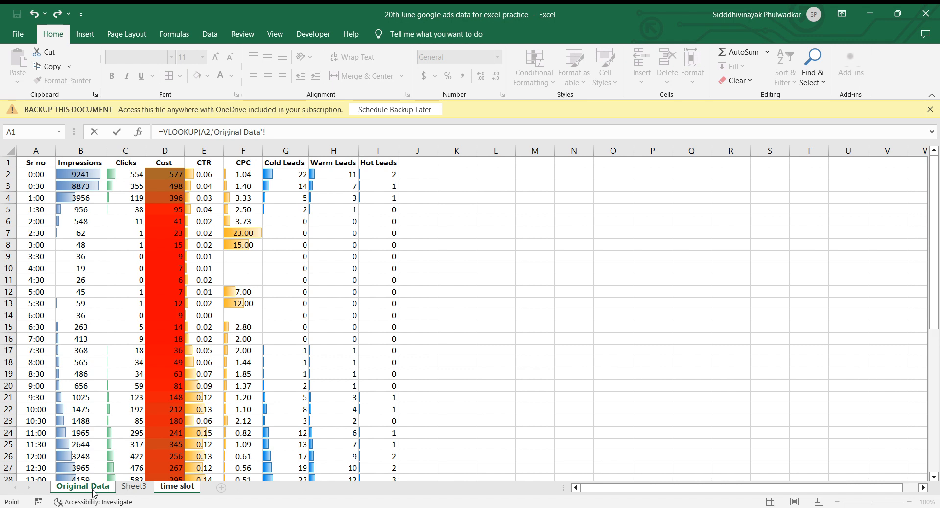
pyautogui.click(35, 151)
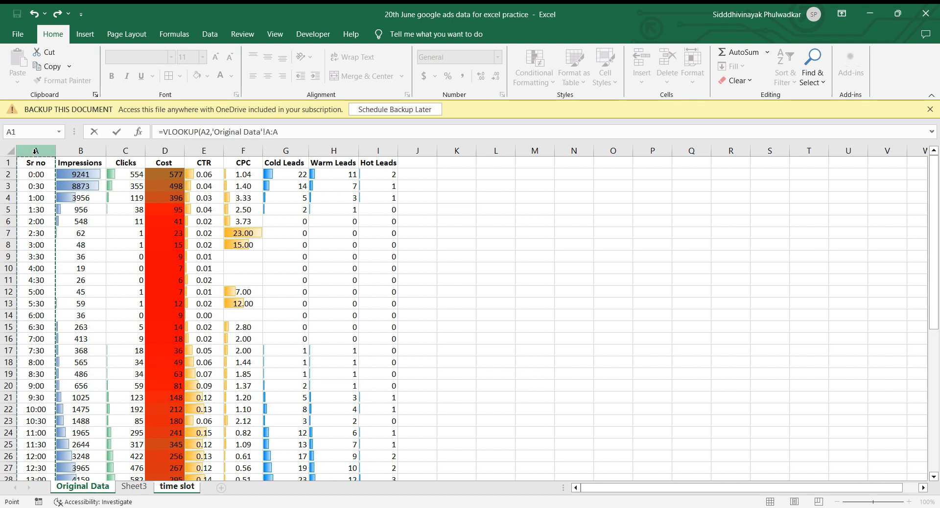
pyautogui.hotkey('shift', 'Right')
pyautogui.hotkey('shift', 'Right')
pyautogui.hotkey('shift', 'Right')
pyautogui.hotkey('shift', 'Right')
pyautogui.hotkey('shift', 'Right')
pyautogui.hotkey('shift', 'Right')
pyautogui.hotkey('shift', 'Right')
pyautogui.hotkey('shift', 'Right')
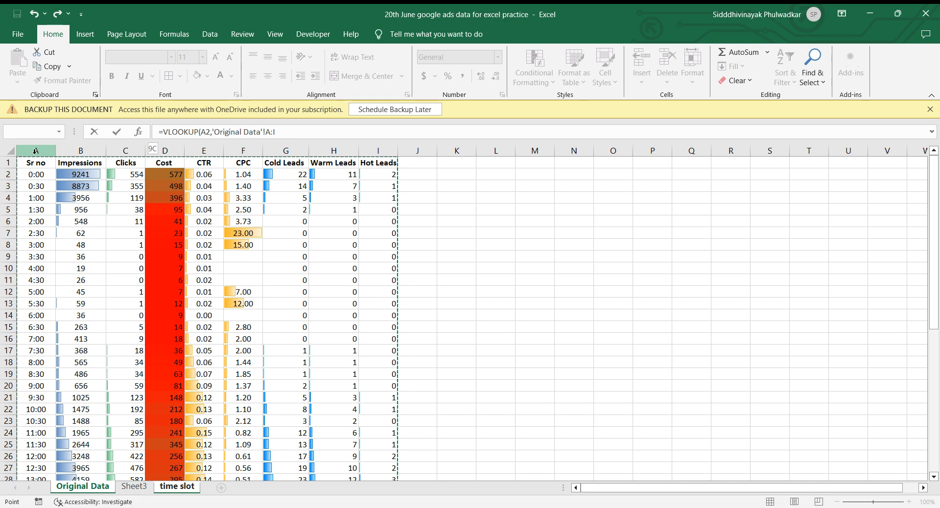
pyautogui.write(',2,')
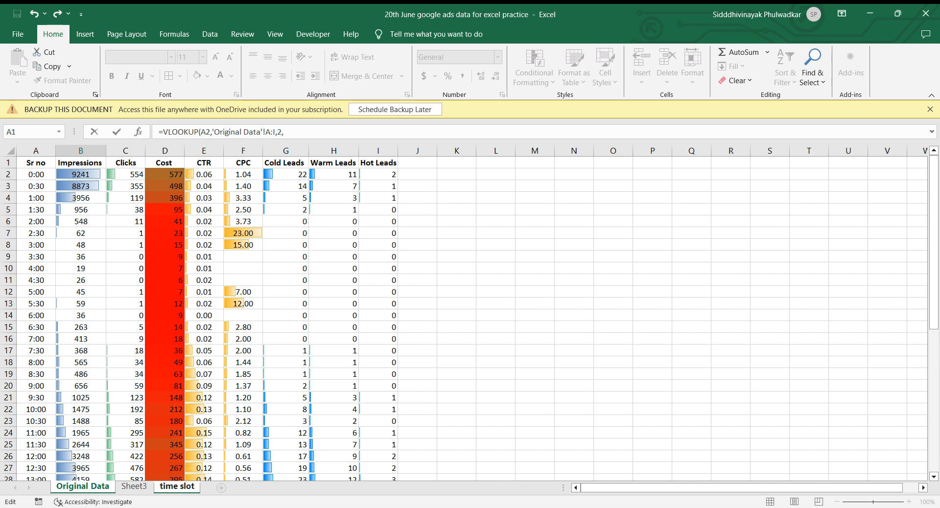
pyautogui.write('FALSE')
pyautogui.press('Return')
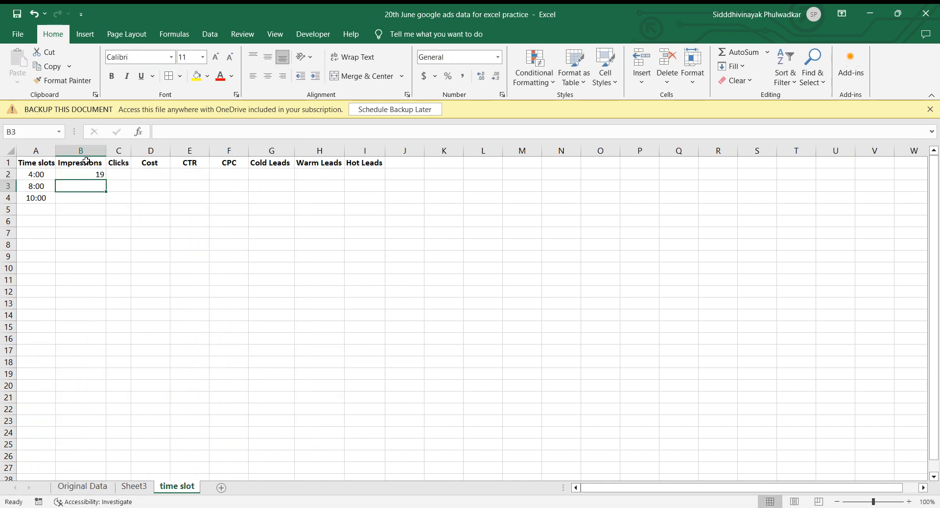
# Copy the Impressions VLOOKUP formula from cell B2 into cells B3 and B4 for the 8:00 and 10:00 slots.
pyautogui.click(87, 175)
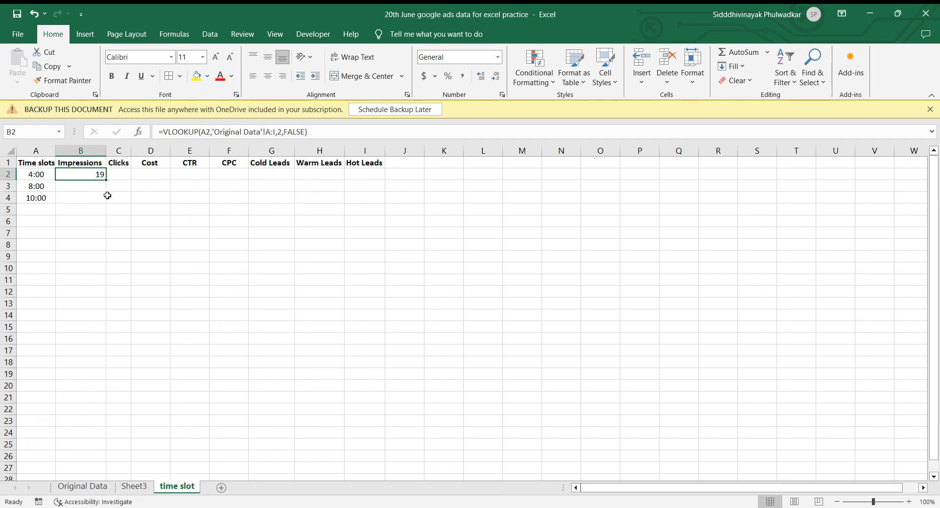
pyautogui.press('Down')
pyautogui.press('Up')
pyautogui.hotkey('ctrl', 'c')
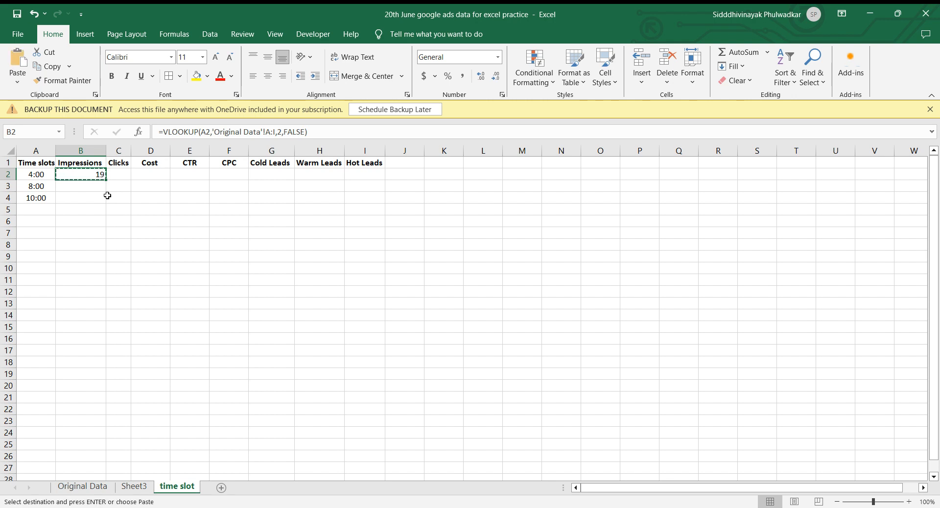
pyautogui.press('Down')
pyautogui.hotkey('shift', 'Down')
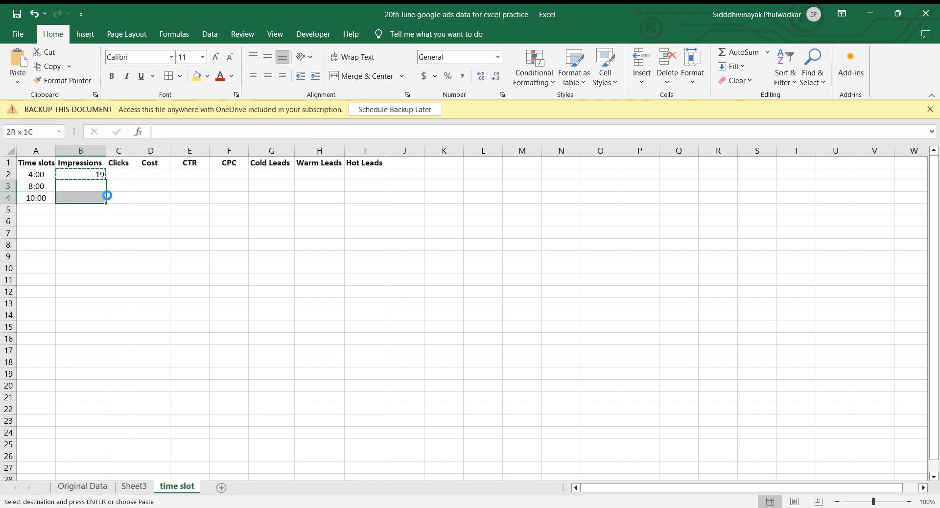
pyautogui.hotkey('ctrl', 'v')
pyautogui.click(155, 191)
pyautogui.click(122, 173)
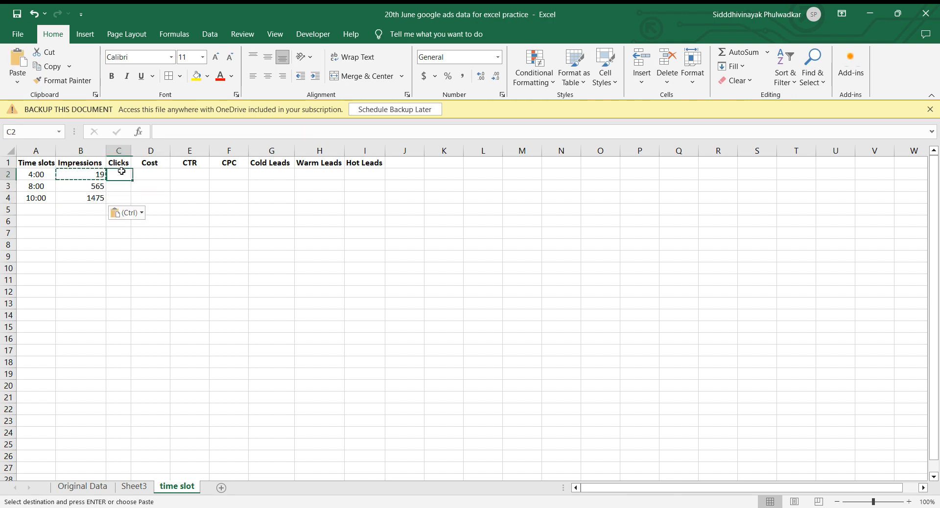
pyautogui.press('Escape')
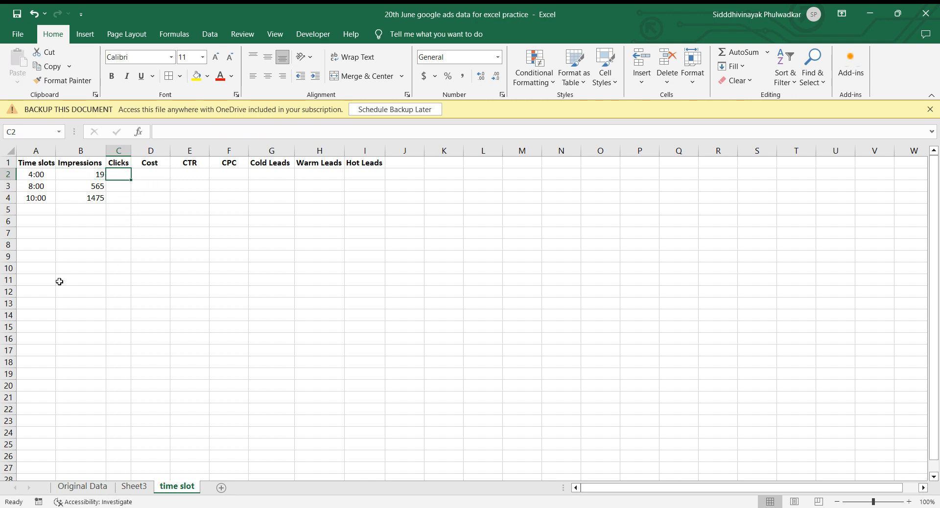
# Begin a VLOOKUP formula in Clicks cell C2 of the time slot sheet, using A2 as the lookup value.
pyautogui.write('=vloo')
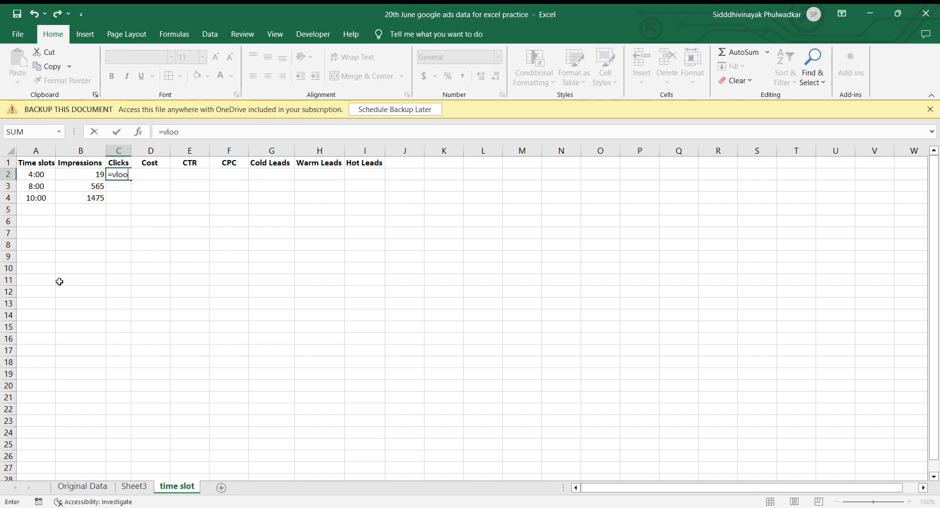
pyautogui.write('ku')
pyautogui.press('Tab')
pyautogui.press('Left')
pyautogui.press('Left')
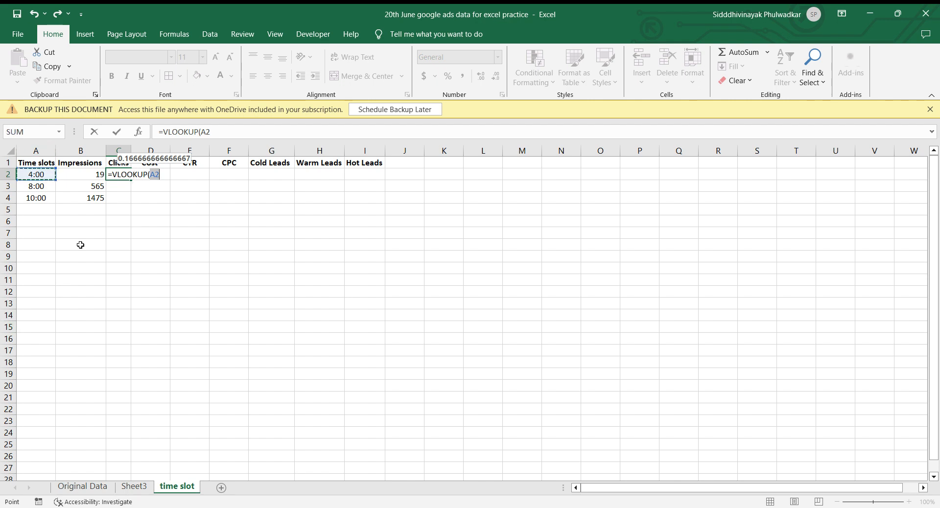
pyautogui.write(',')
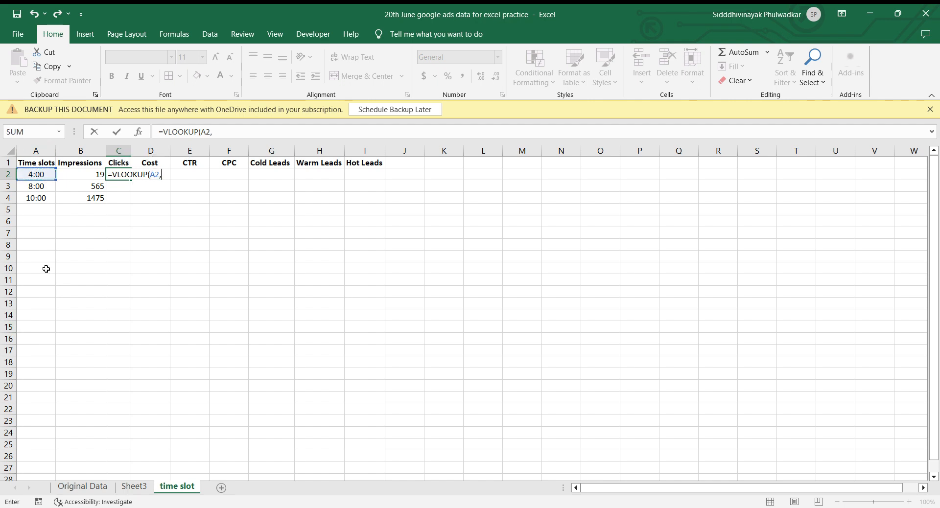
# Complete the Clicks VLOOKUP with Original Data columns A:I as the table array, column index 3 and FALSE for an exact match.
pyautogui.click(88, 491)
pyautogui.click(36, 150)
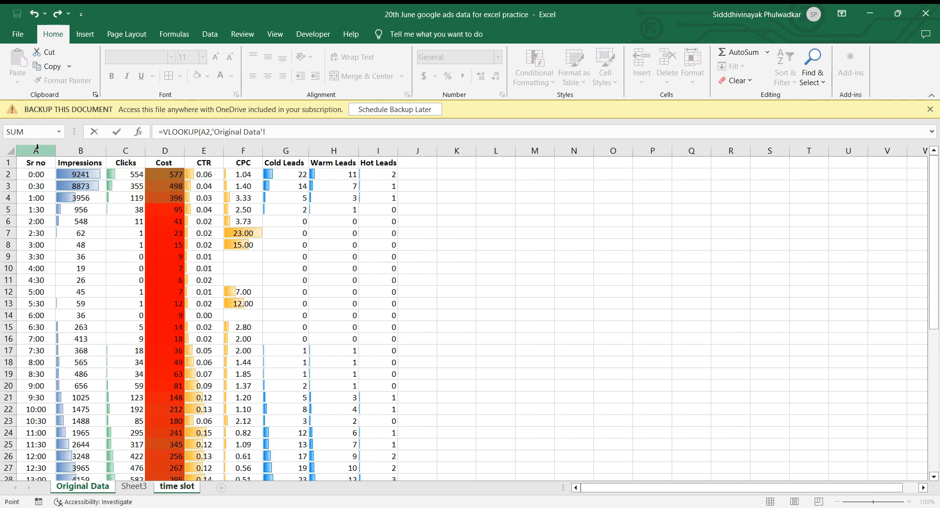
pyautogui.moveTo(37, 150); pyautogui.dragTo(378, 150)
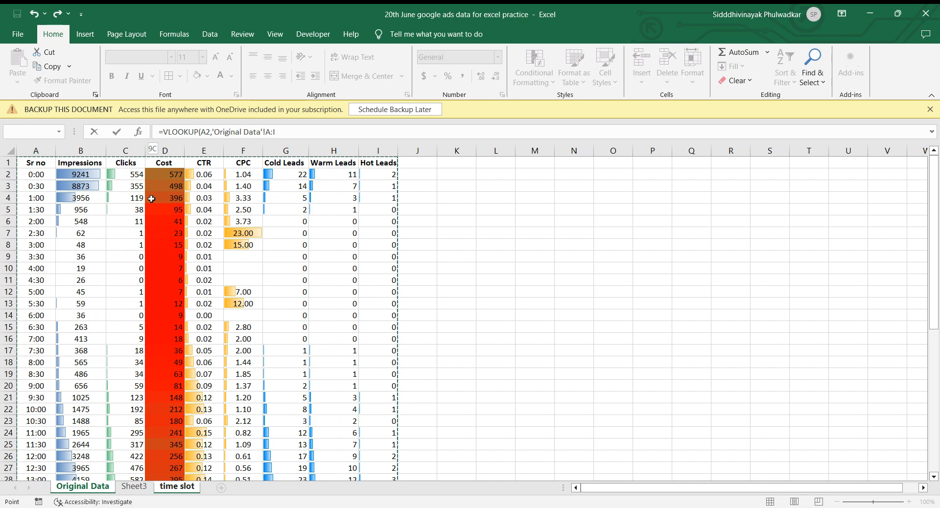
pyautogui.click(285, 132)
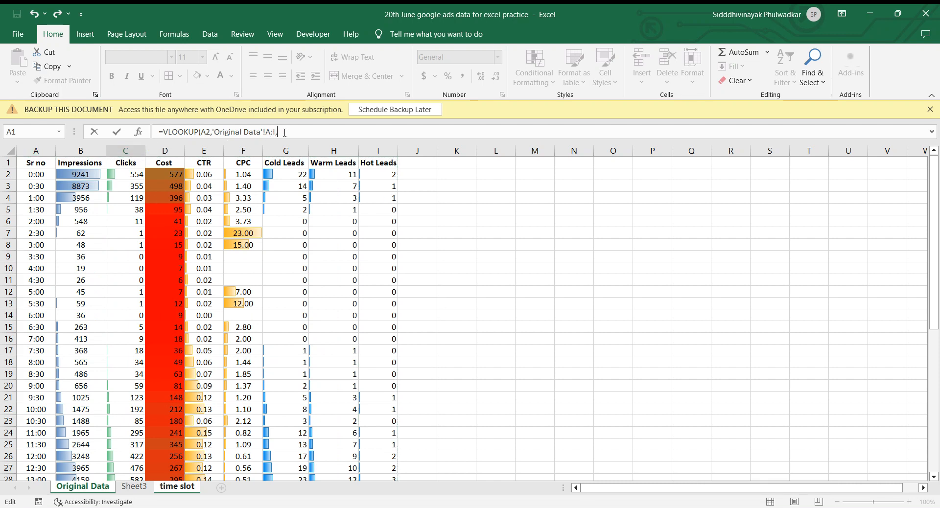
pyautogui.write('3,FALSE')
pyautogui.press('Return')
pyautogui.press('Up')
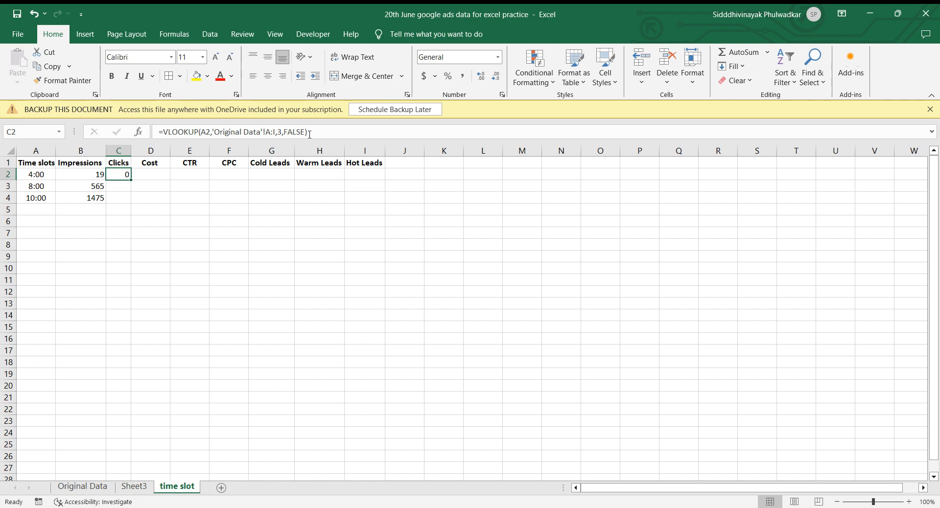
# Check the 4:00 slot's impressions and clicks on the Original Data sheet against the time slot table.
pyautogui.click(31, 175)
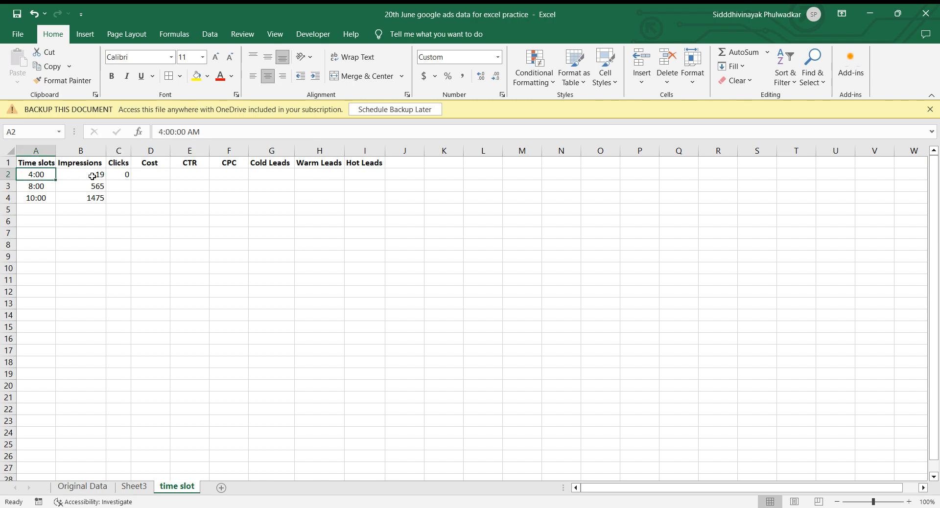
pyautogui.click(101, 487)
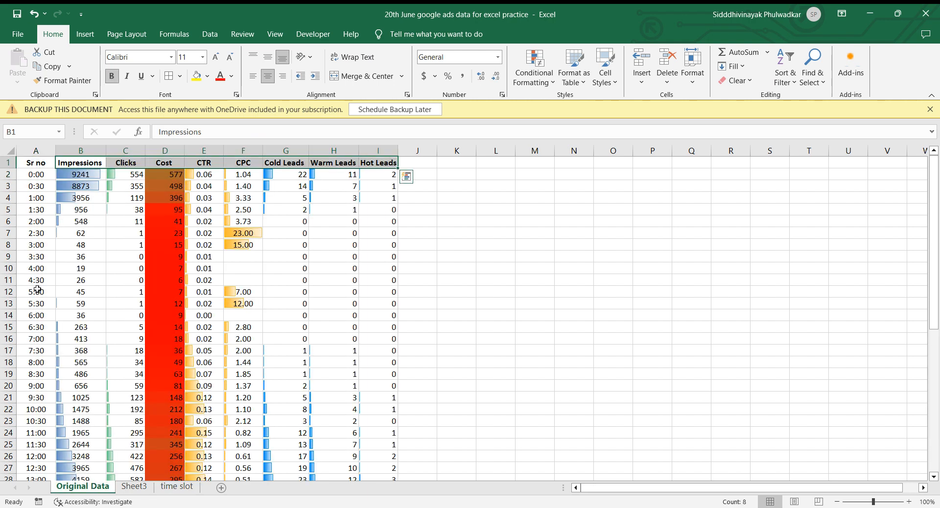
pyautogui.click(40, 271)
pyautogui.press('Right')
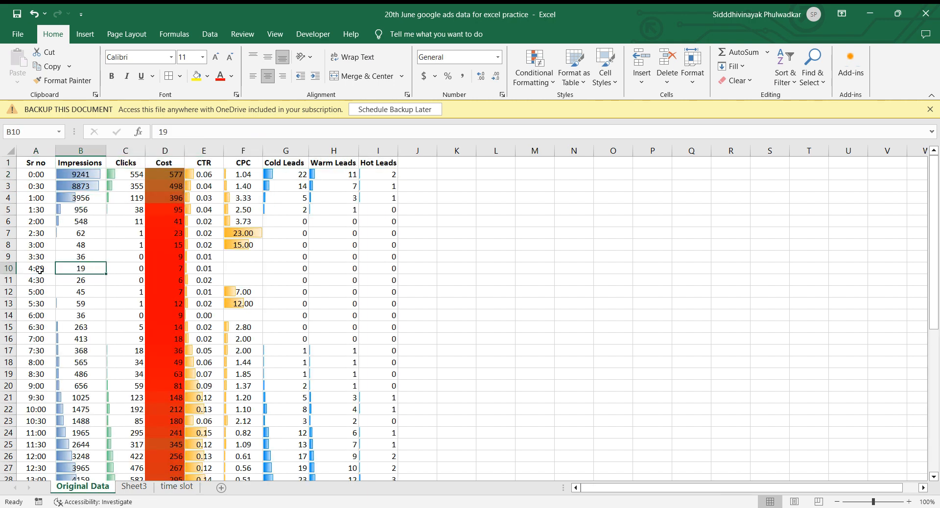
pyautogui.press('Right')
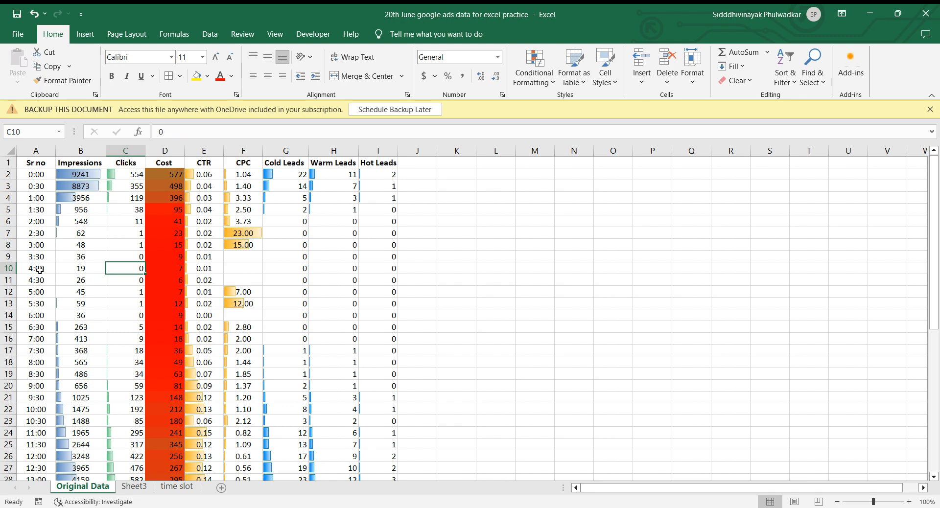
pyautogui.click(162, 490)
# Copy the Clicks VLOOKUP formula from cell C2 into cells C3 and C4 for the 8:00 and 10:00 slots.
pyautogui.press('Up')
pyautogui.press('Right')
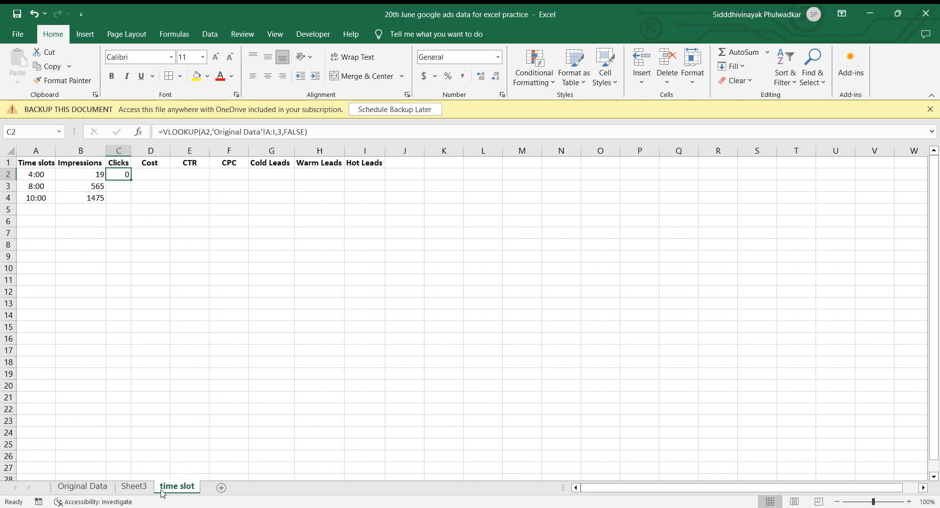
pyautogui.hotkey('ctrl', 'c')
pyautogui.press('Down')
pyautogui.hotkey('shift', 'Down')
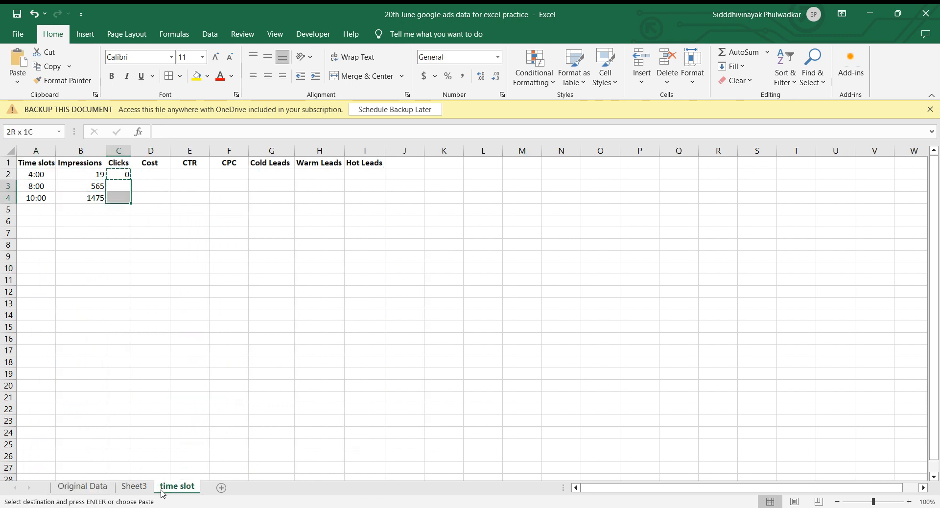
pyautogui.hotkey('ctrl', 'v')
pyautogui.press('Escape')
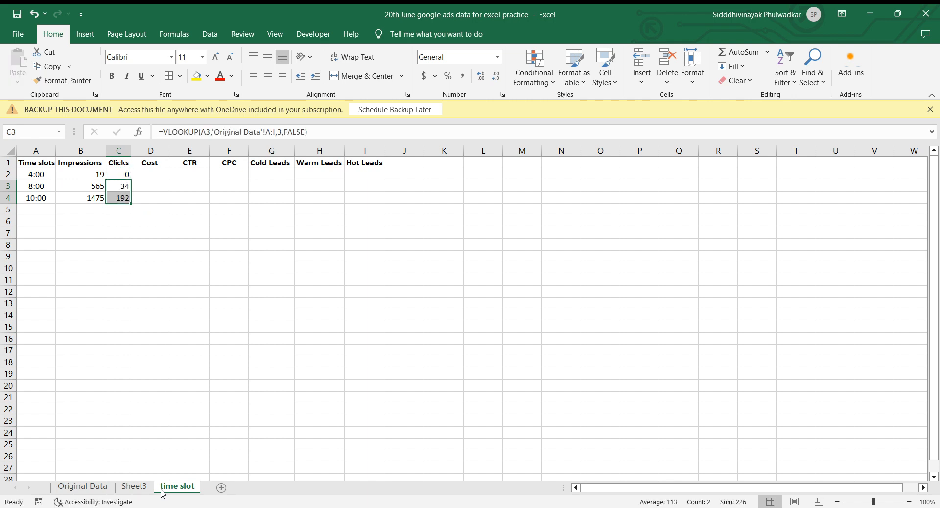
# Compare the VLOOKUP formulas in Clicks cell C2 and Impressions cell B2 of the 4:00 row.
pyautogui.click(130, 175)
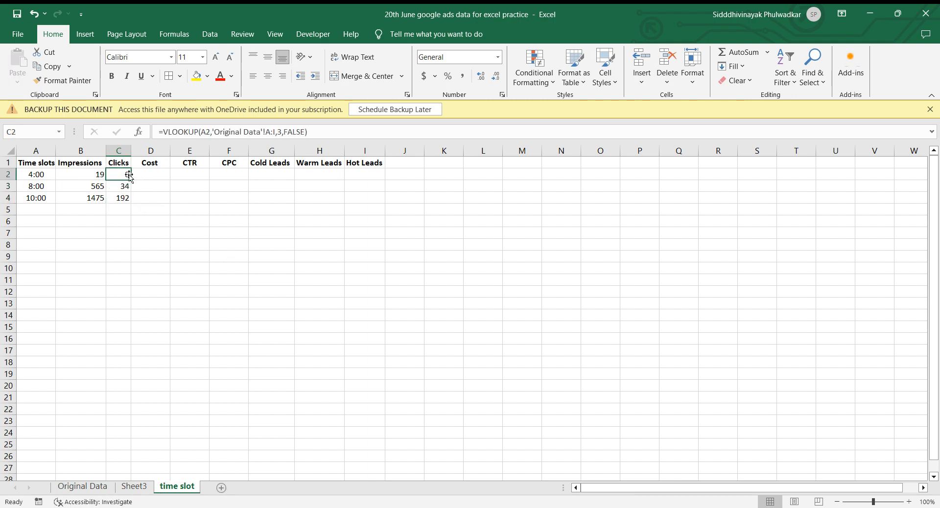
pyautogui.click(83, 172)
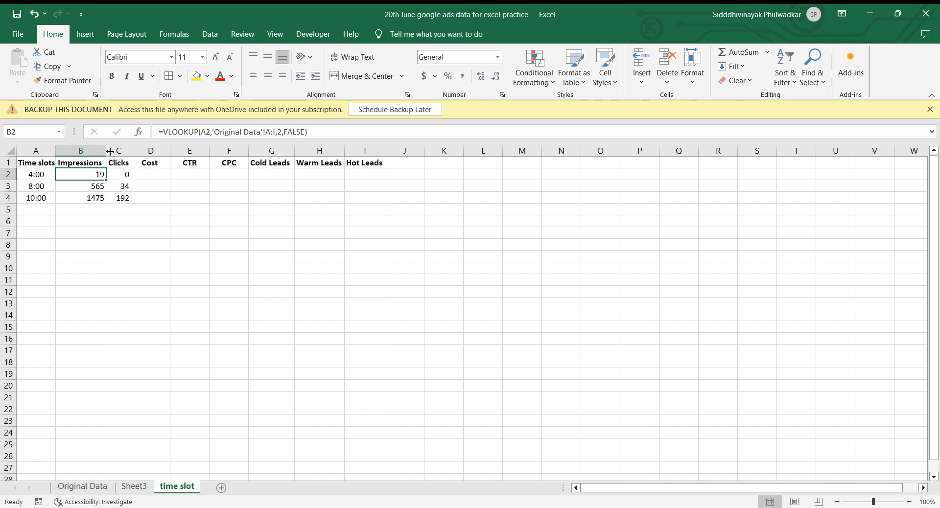
# Compare the lookup value, table array and column index of the 4:00 row's VLOOKUP formulas for Impressions and Clicks.
pyautogui.press('Right')
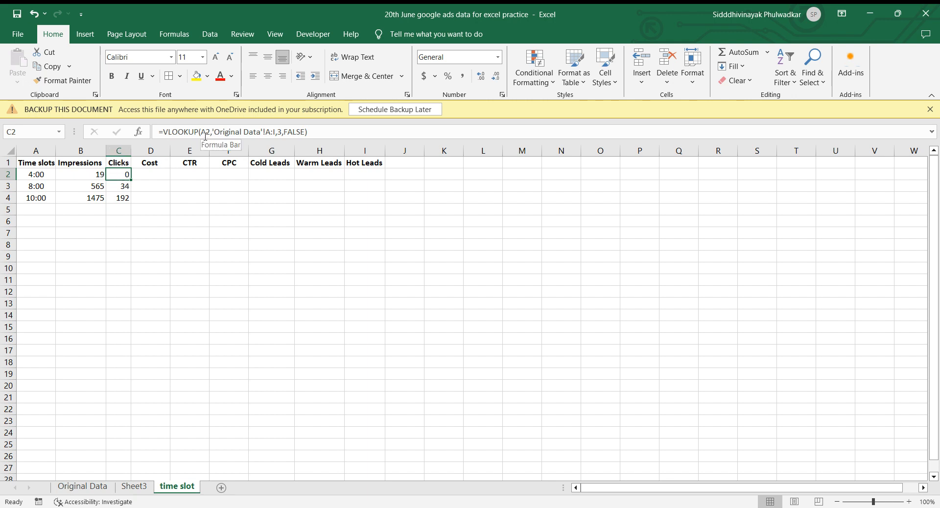
pyautogui.click(147, 175)
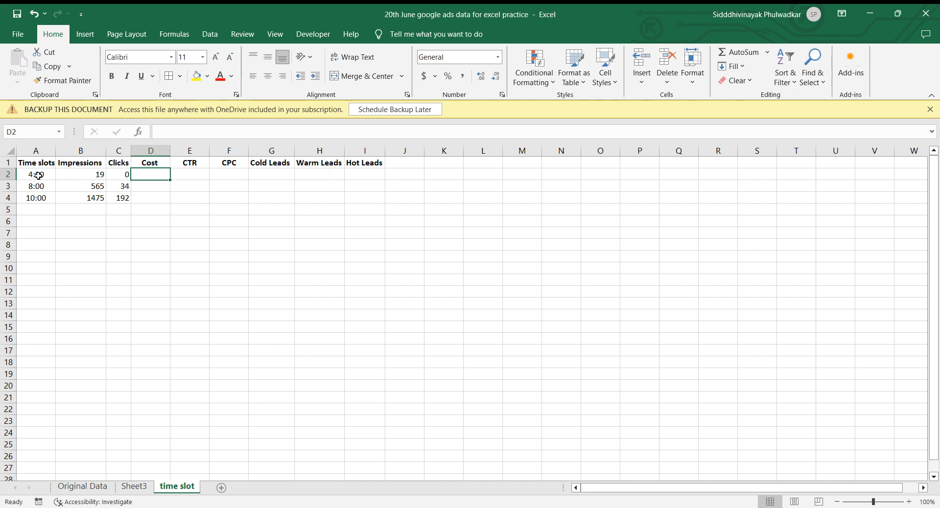
pyautogui.press('Left')
pyautogui.press('Left')
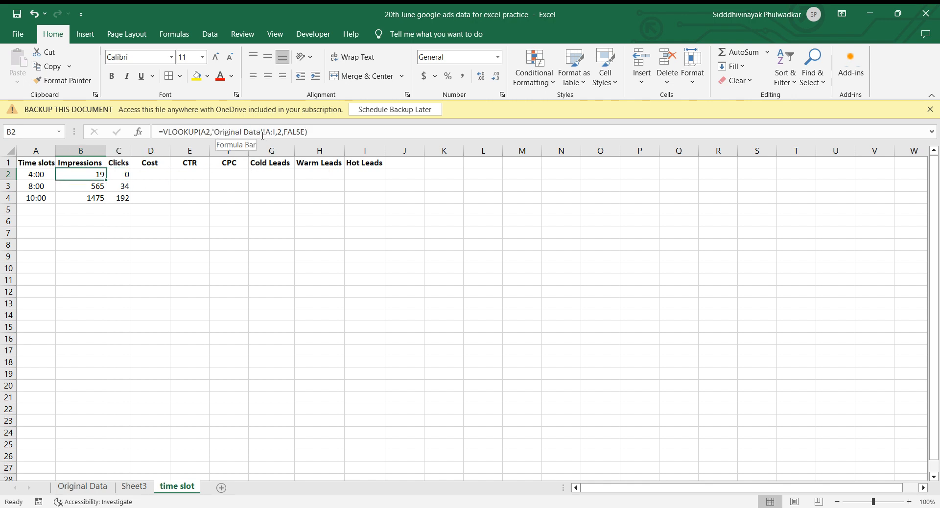
pyautogui.press('Right')
pyautogui.press('Left')
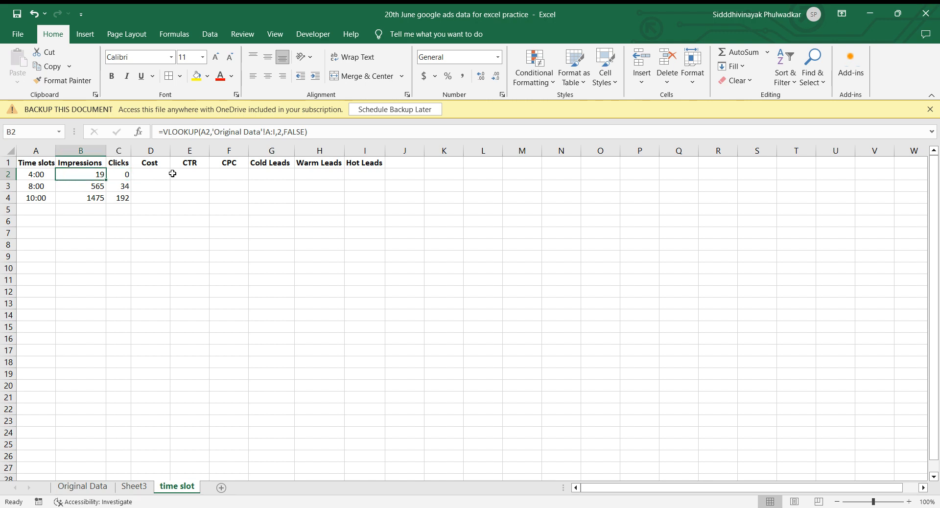
pyautogui.press('Right')
pyautogui.press('Left')
pyautogui.press('Right')
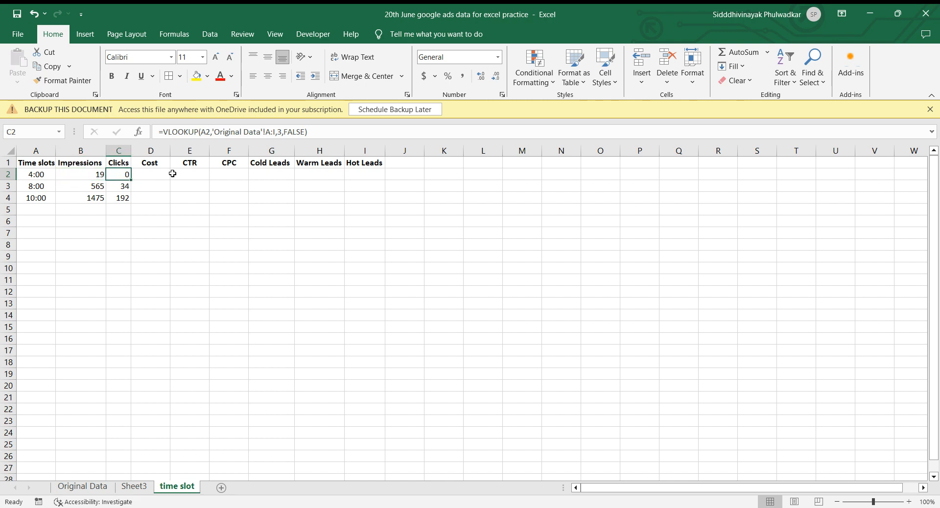
pyautogui.press('Left')
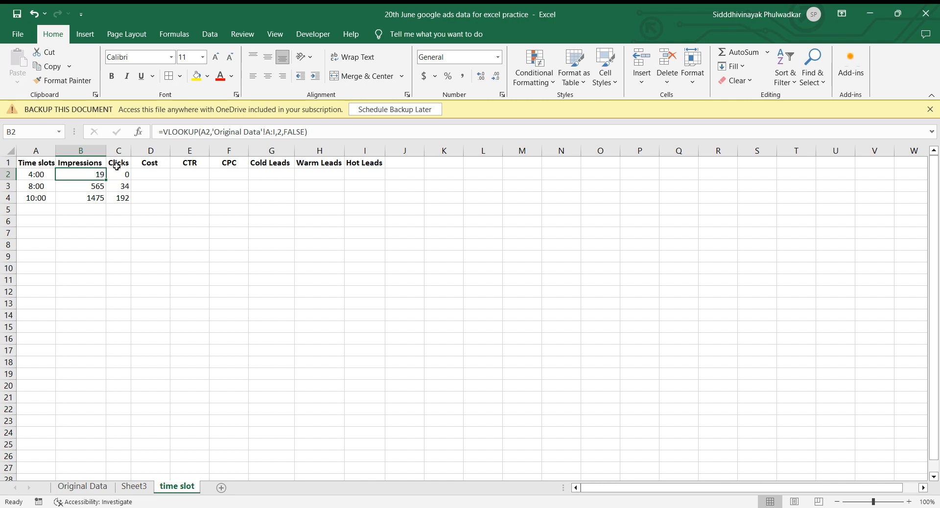
# Examine the column index argument in the VLOOKUP formulas of cells B2 and C2.
pyautogui.click(281, 132)
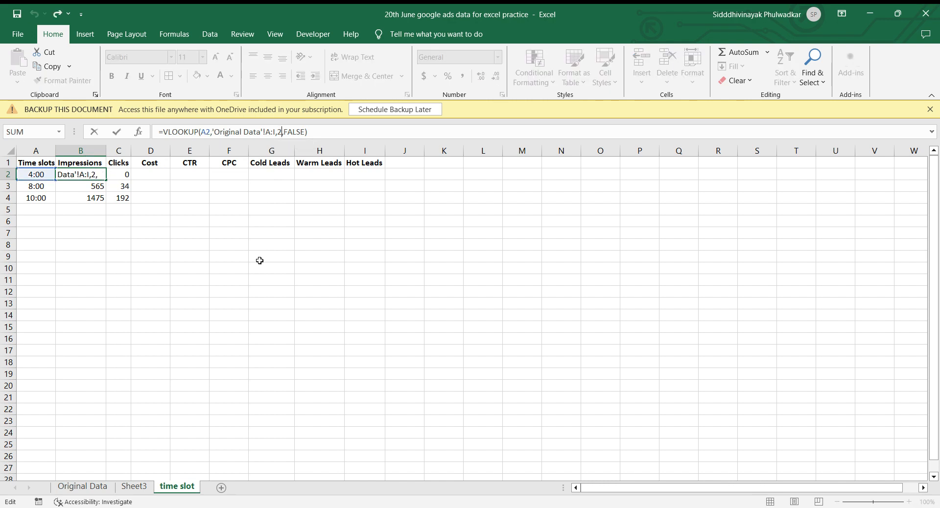
pyautogui.click(120, 177)
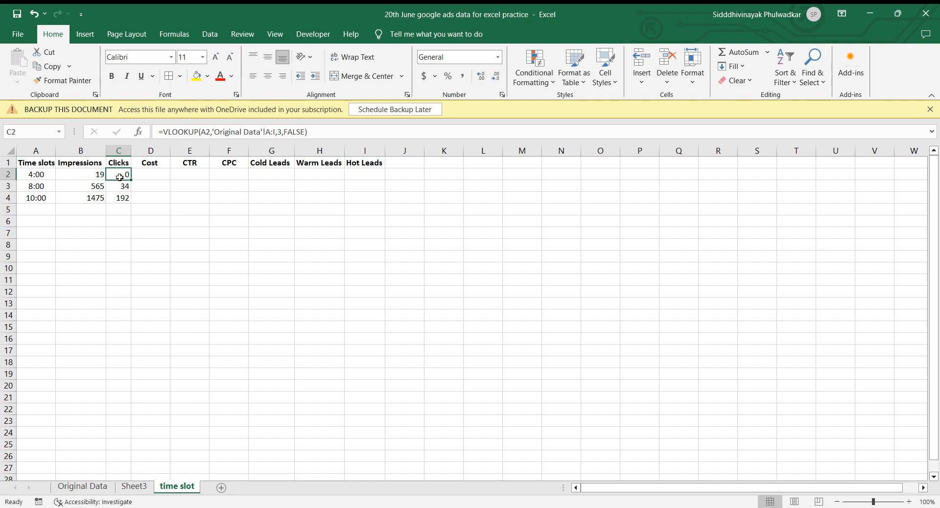
pyautogui.click(281, 132)
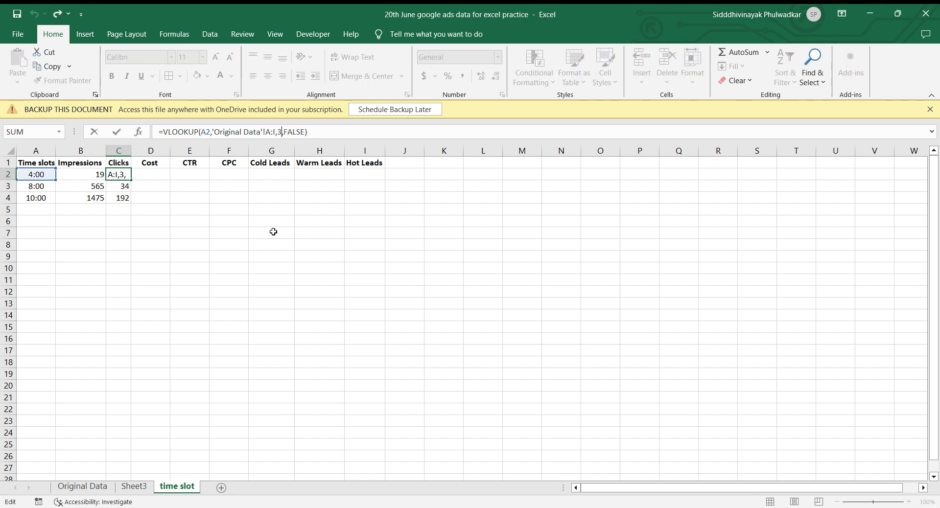
pyautogui.hotkey('ctrl', 'Return')
pyautogui.press('Down')
pyautogui.press('Up')
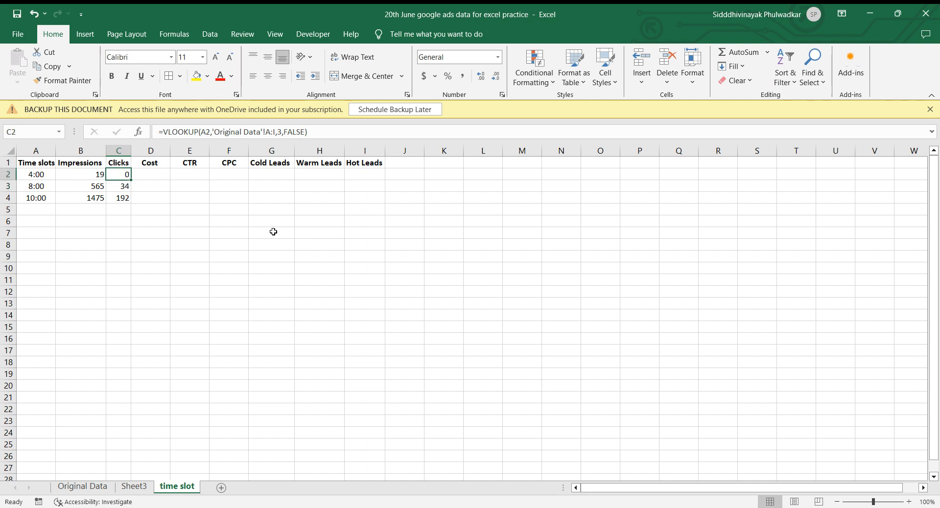
# Try copying Clicks cell C2 into Cost cell D2 and compare the references of the two VLOOKUP formulas.
pyautogui.hotkey('ctrl', 'c')
pyautogui.press('Right')
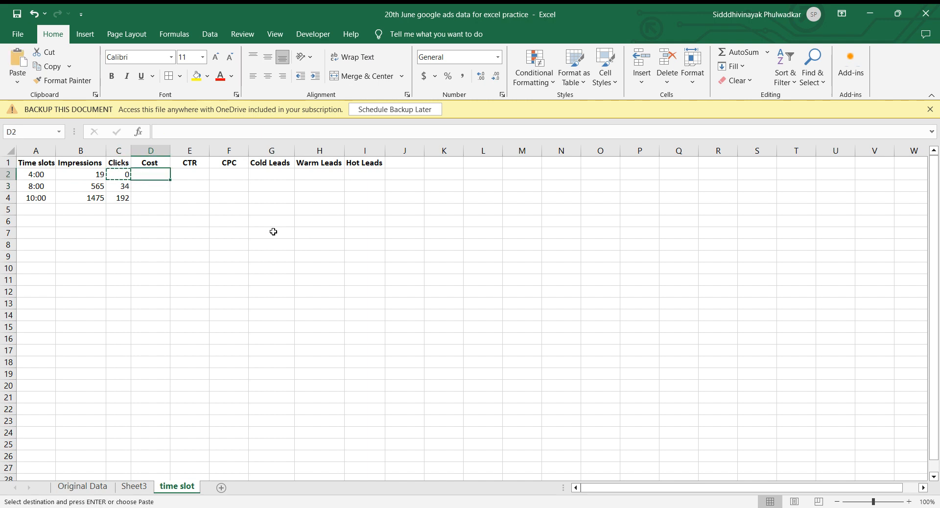
pyautogui.hotkey('ctrl', 'v')
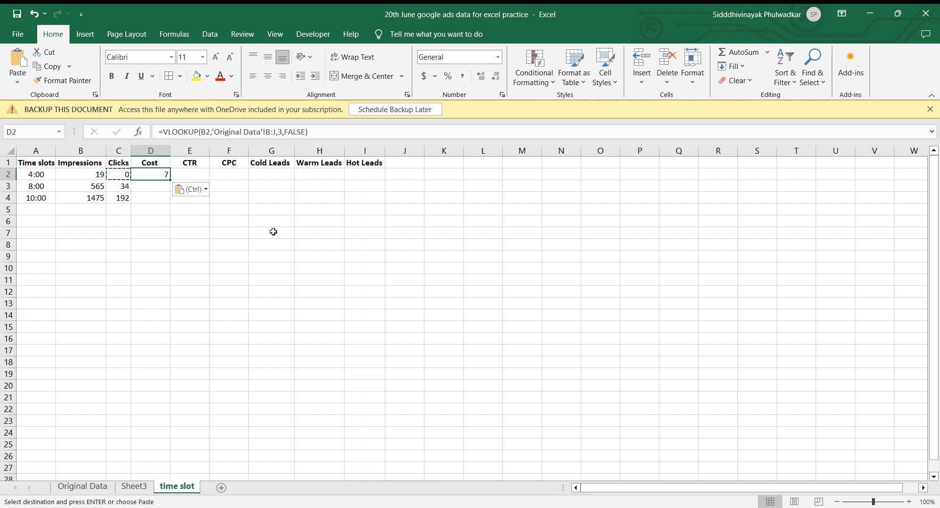
pyautogui.click(124, 174)
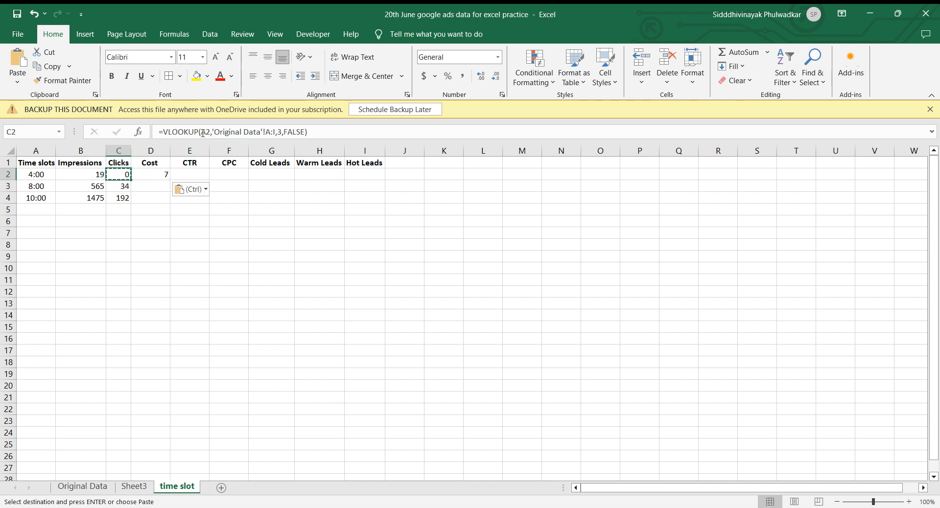
pyautogui.press('Right')
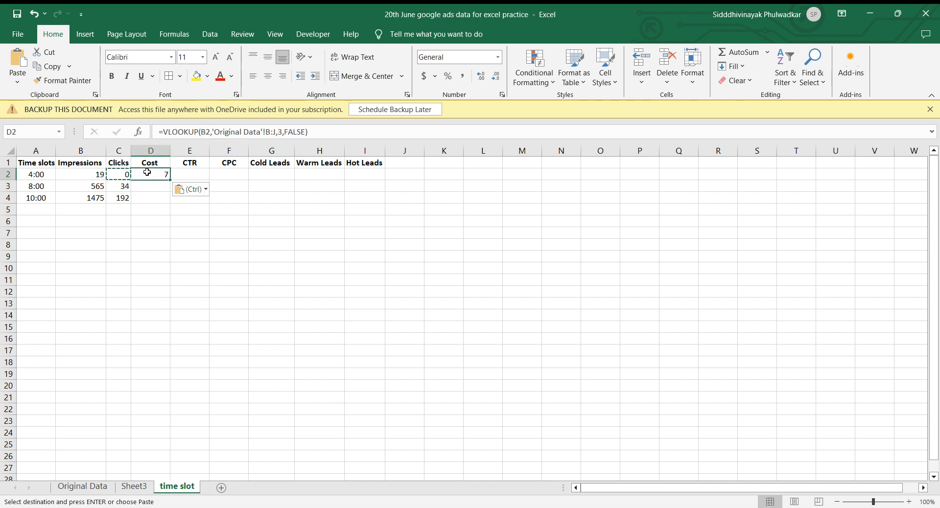
# Try changing the Cost VLOOKUP in D2 to lookup value A2 and column index 4, and clear the cell.
pyautogui.click(206, 132)
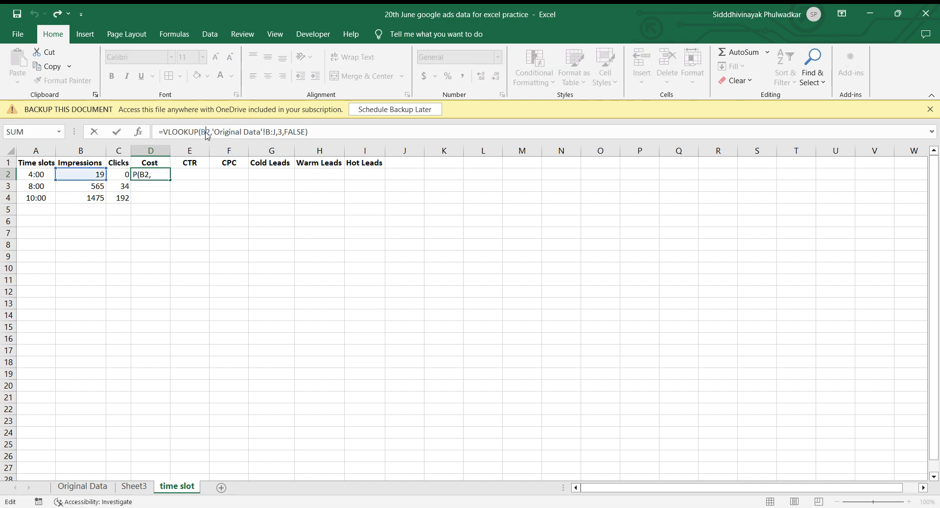
pyautogui.press('BackSpace')
pyautogui.write('A')
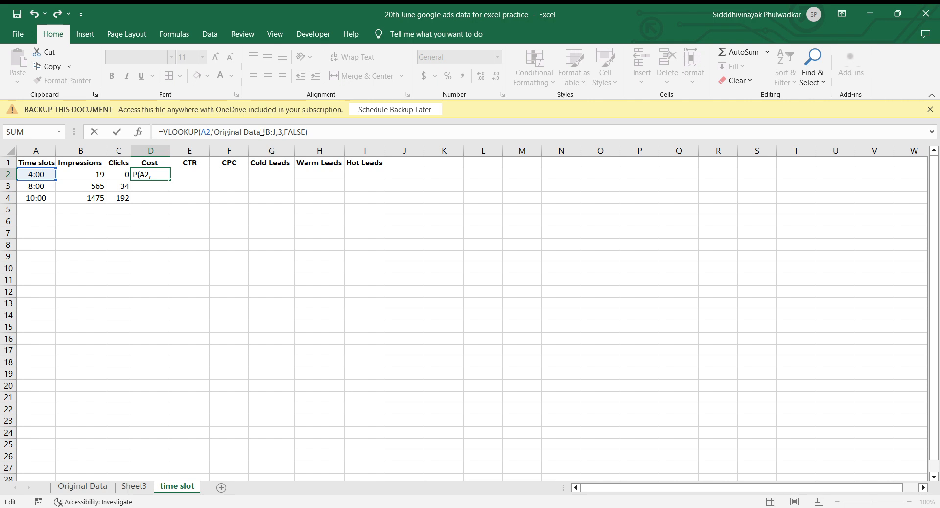
pyautogui.click(280, 132)
pyautogui.press('BackSpace')
pyautogui.write('4')
pyautogui.press('Return')
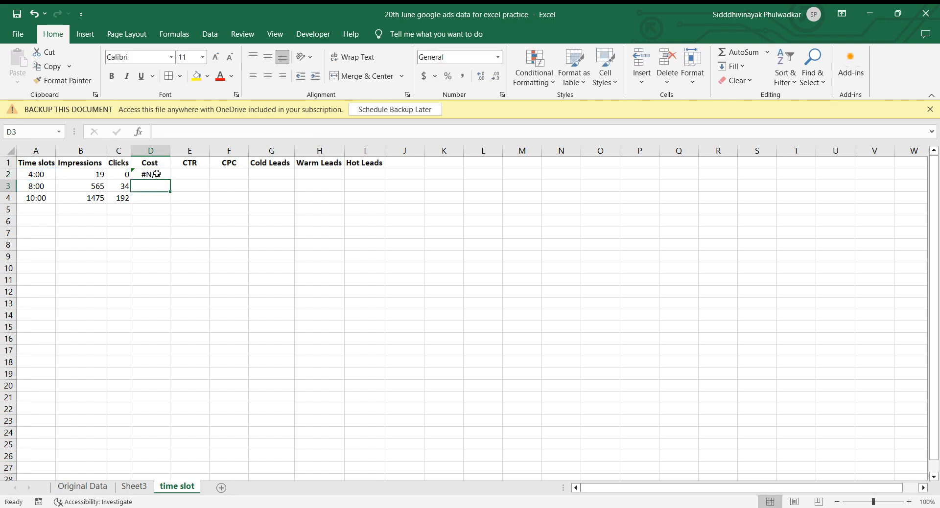
pyautogui.click(157, 174)
pyautogui.press('Delete')
pyautogui.press('Left')
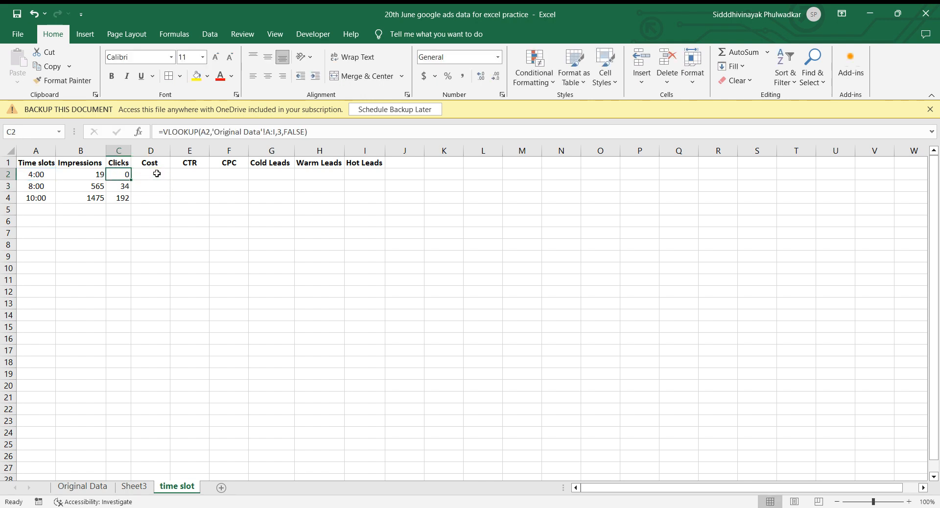
pyautogui.hotkey('ctrl', 'c')
pyautogui.click(156, 173)
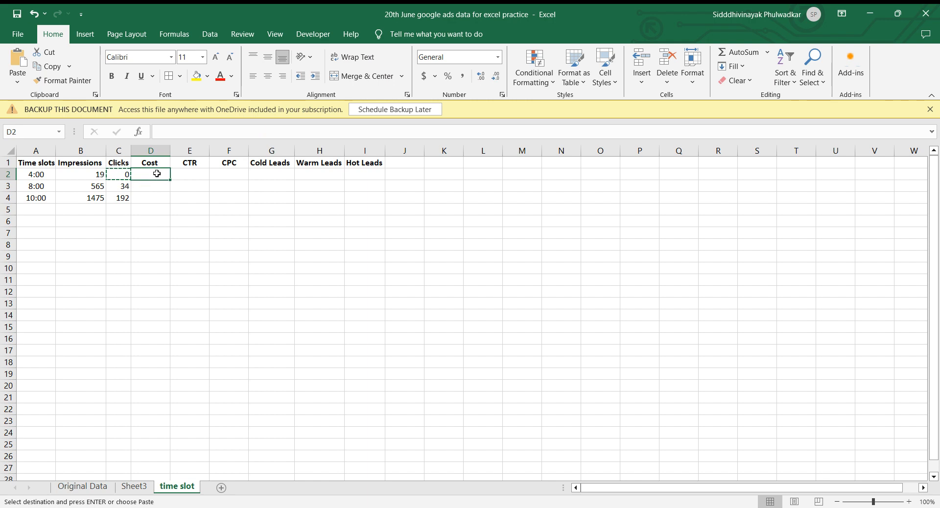
pyautogui.press('Left')
pyautogui.click(185, 131)
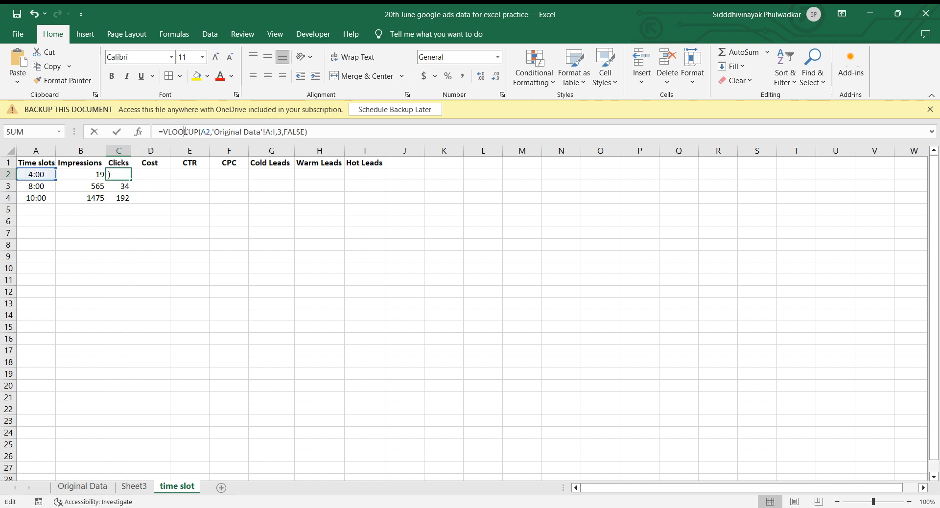
pyautogui.tripleClick(185, 131)
pyautogui.write('=')
pyautogui.click(151, 174)
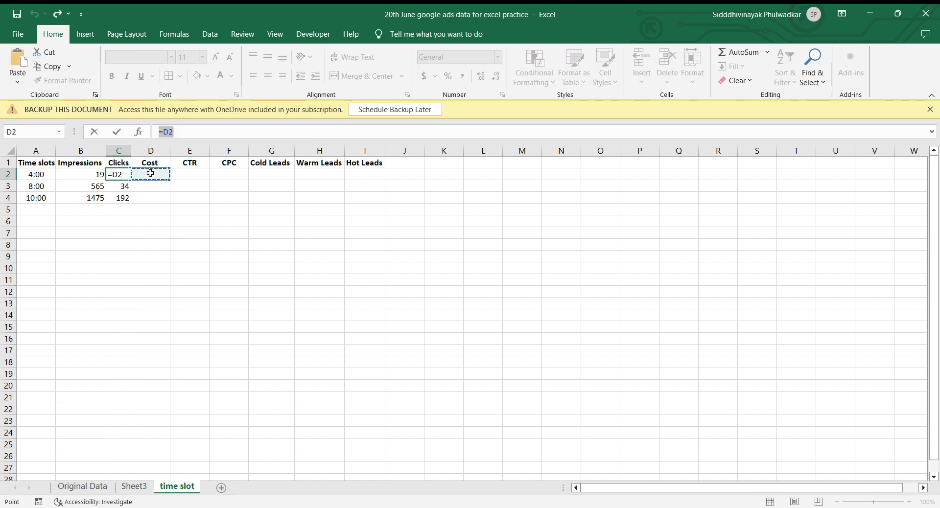
pyautogui.press('Escape')
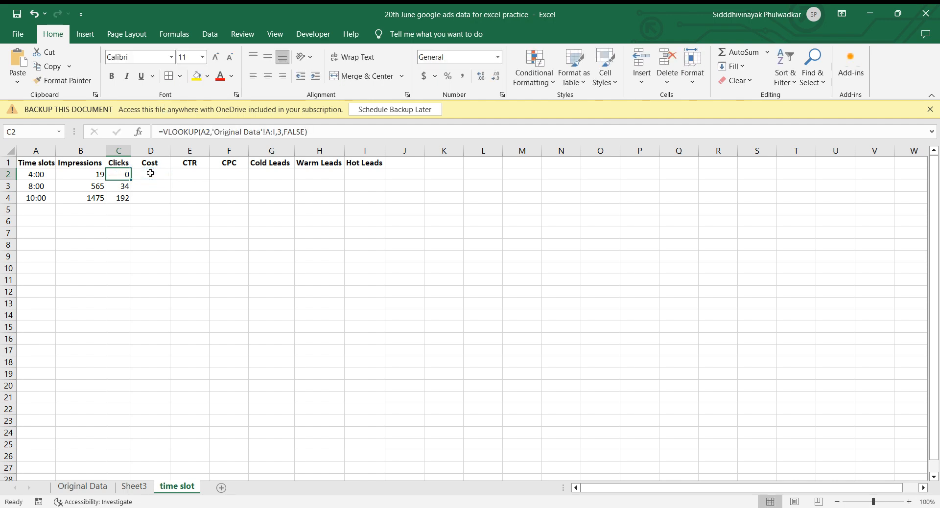
# Try adding a reference to D2 ahead of the VLOOKUP in Clicks cell C2, and remove that reference again.
pyautogui.click(332, 132)
pyautogui.tripleClick(331, 133)
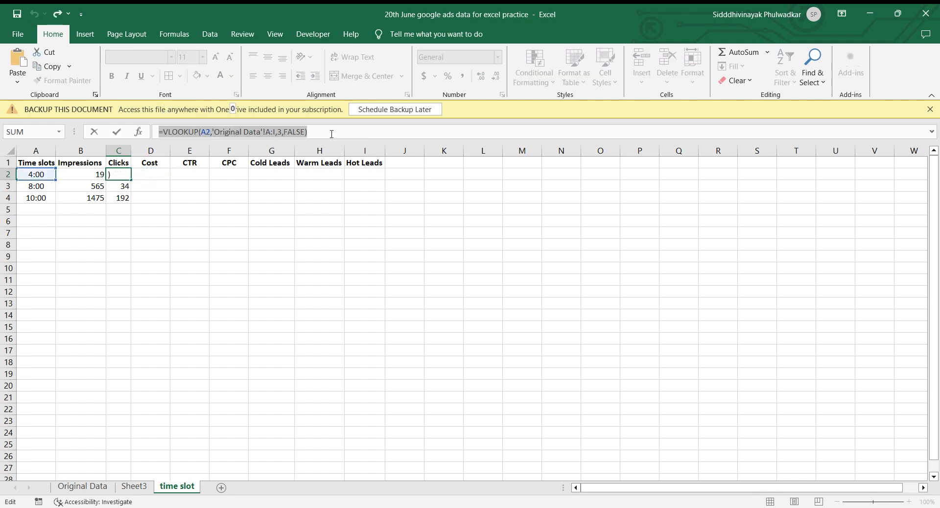
pyautogui.write('=')
pyautogui.click(140, 175)
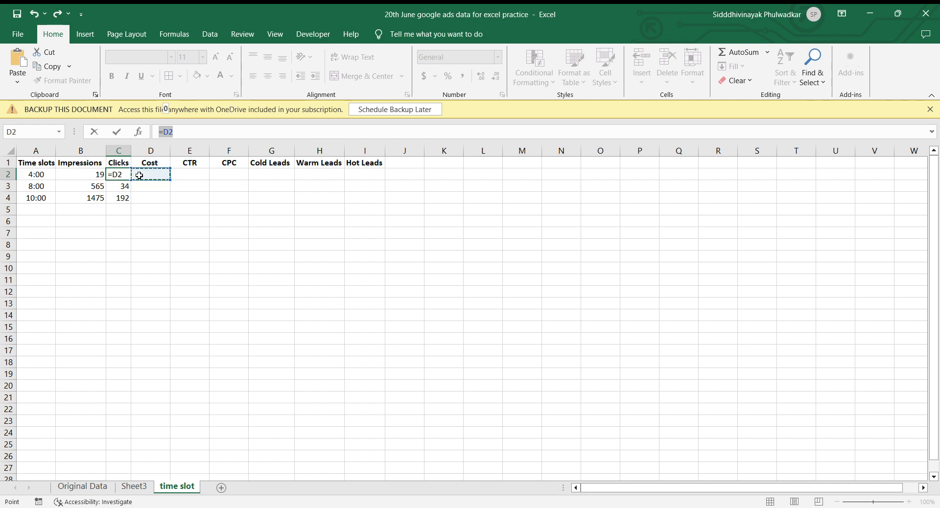
pyautogui.hotkey('ctrl', 'v')
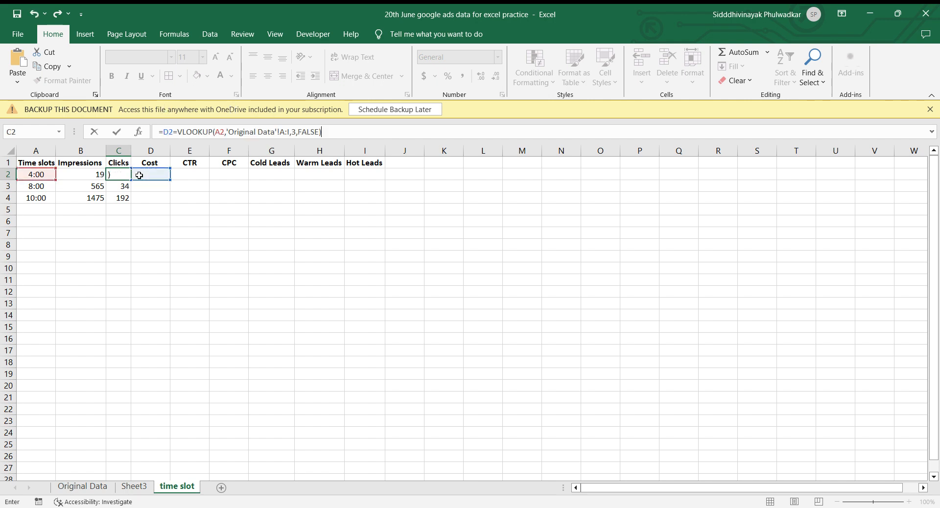
pyautogui.click(173, 133)
pyautogui.press('BackSpace')
pyautogui.press('BackSpace')
pyautogui.press('BackSpace')
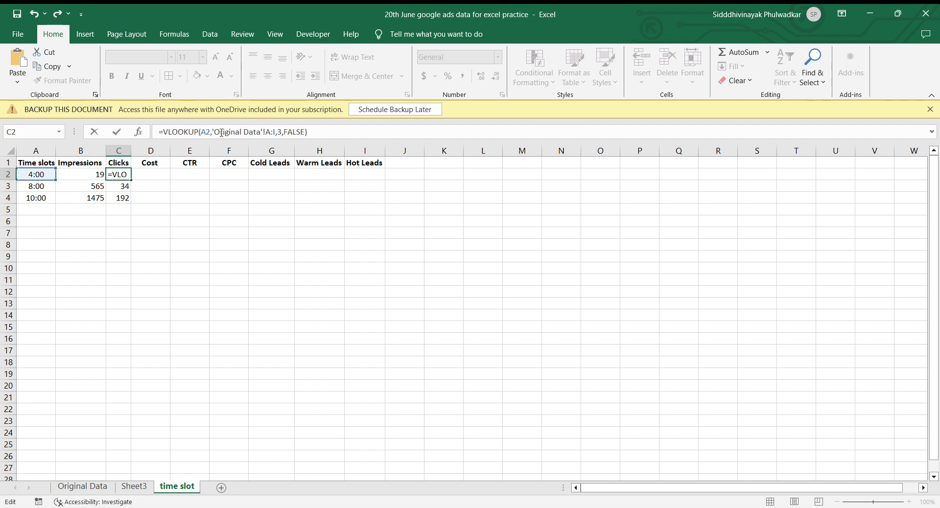
# Try column index 4 in the Clicks VLOOKUP of cell C2, and undo the edit.
pyautogui.click(281, 134)
pyautogui.press('BackSpace')
pyautogui.write('4')
pyautogui.press('Return')
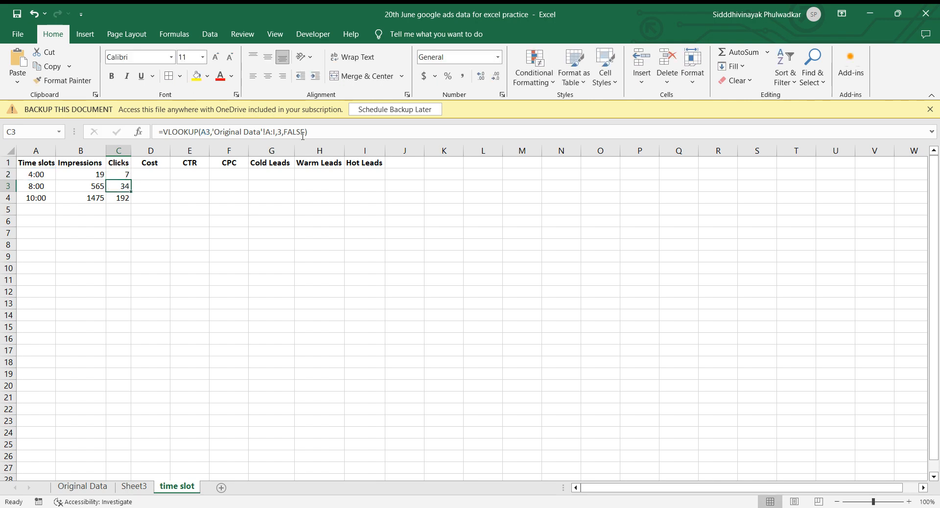
pyautogui.hotkey('ctrl', 'z')
pyautogui.press('Right')
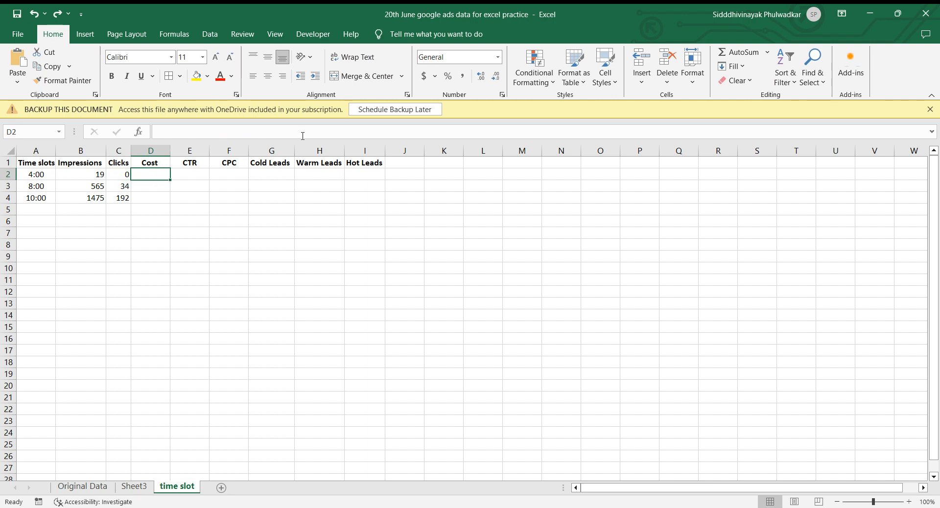
pyautogui.press('Left')
pyautogui.hotkey('ctrl', 'c')
pyautogui.press('Right')
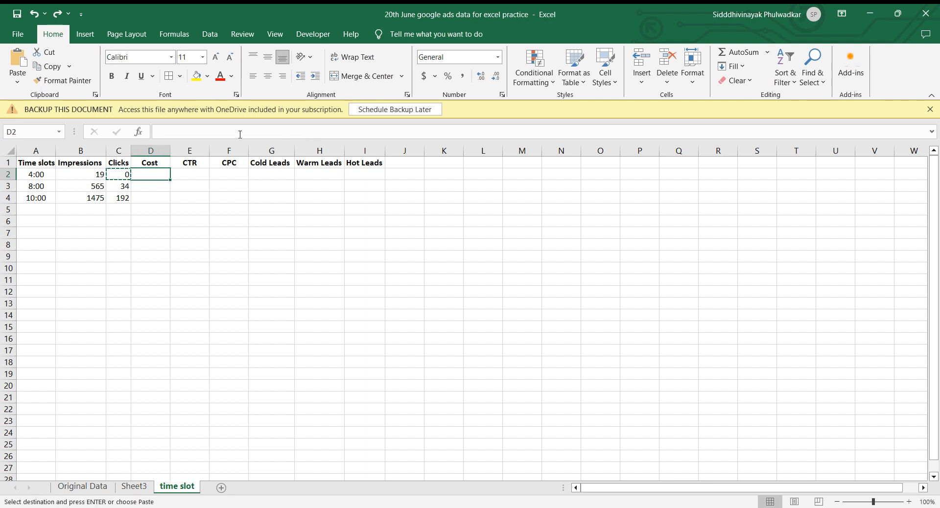
pyautogui.click(209, 133)
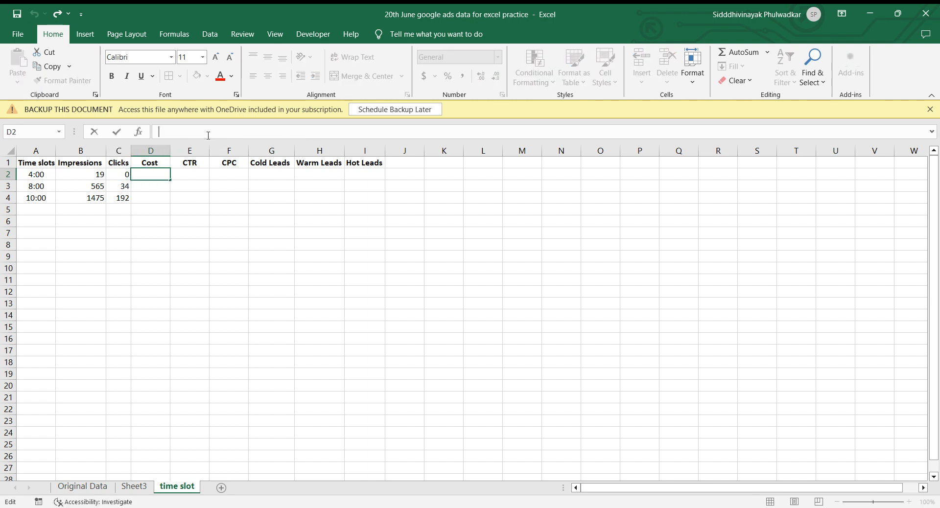
pyautogui.click(119, 176)
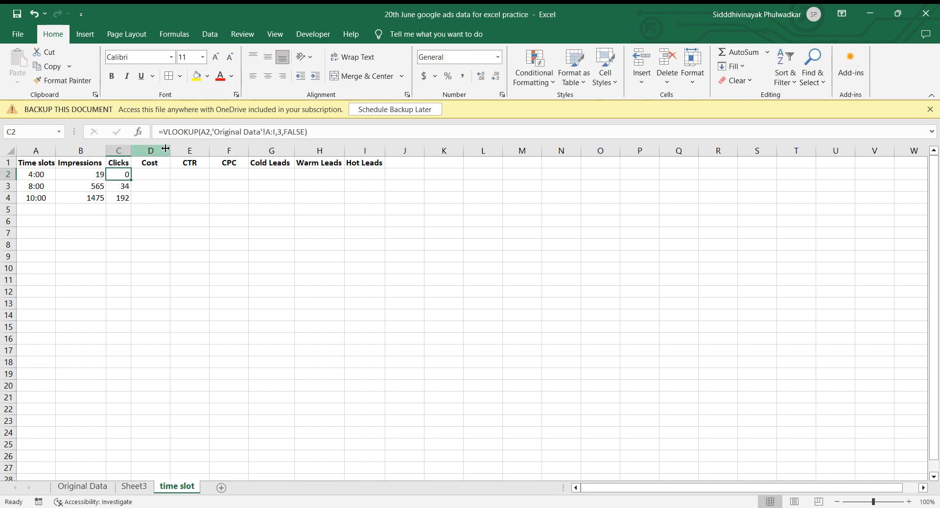
# Copy the VLOOKUP formula text from Clicks cell C2 into Cost cell D2, keeping the A2 and A:I references.
pyautogui.click(325, 131)
pyautogui.hotkey('shift', 'Home')
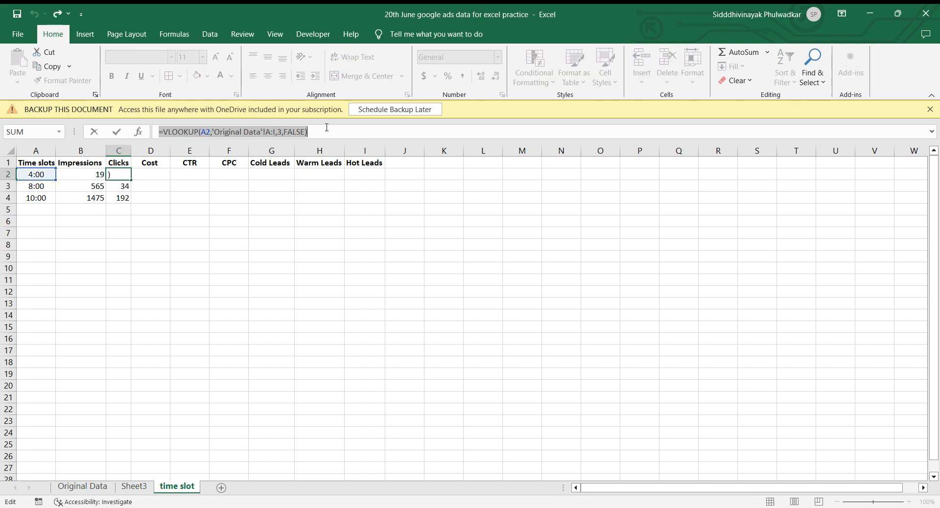
pyautogui.press('Escape')
pyautogui.click(161, 172)
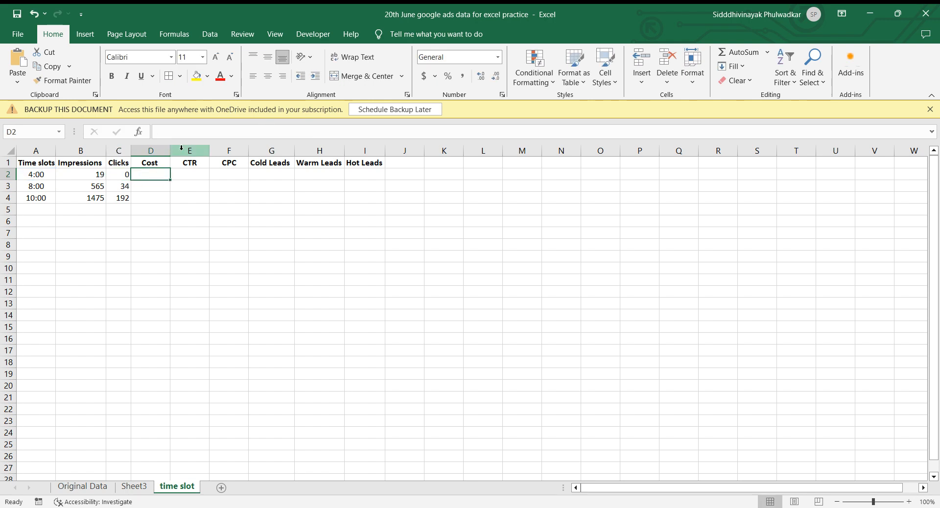
pyautogui.click(184, 133)
pyautogui.hotkey('ctrl', 'v')
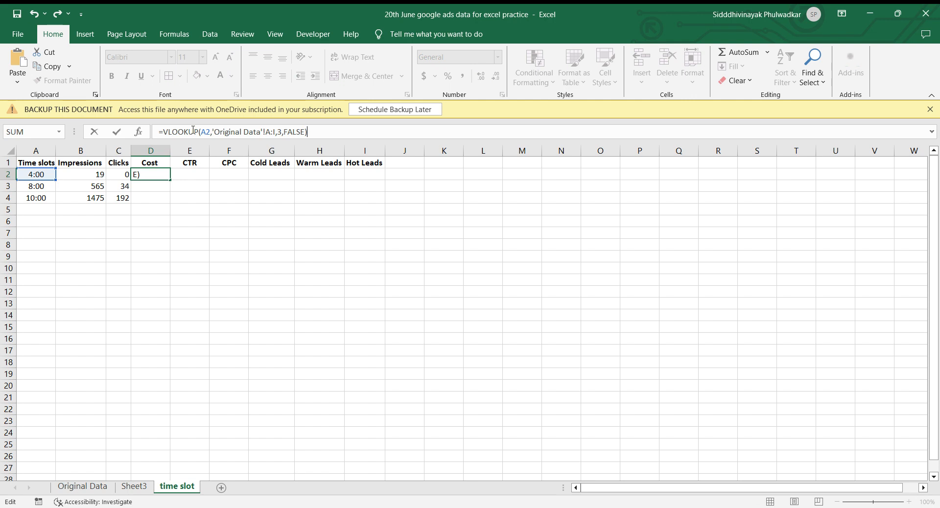
# Set the column index of the Cost VLOOKUP in cell D2 to 4.
pyautogui.click(281, 132)
pyautogui.press('BackSpace')
pyautogui.write('4')
pyautogui.press('Return')
pyautogui.press('Up')
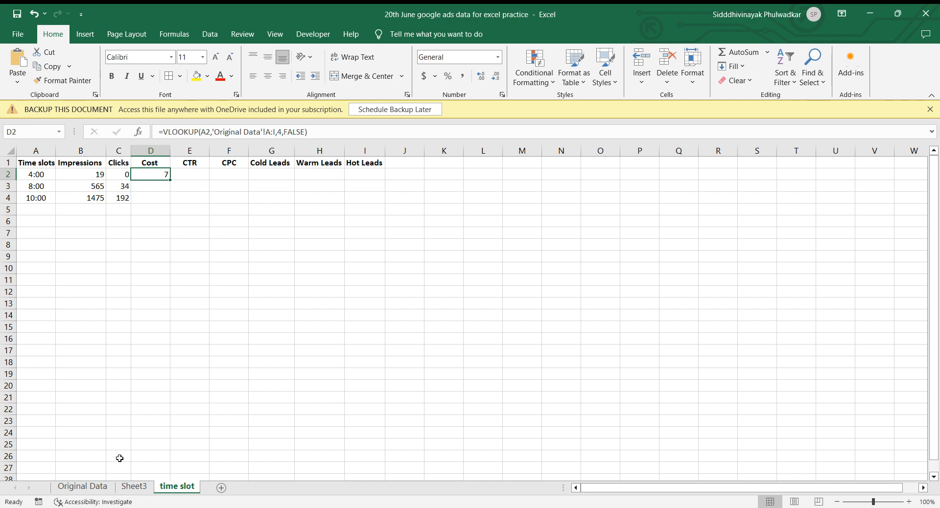
# Check the Cost value for 4:00 in Original Data, and return to the time slot sheet.
pyautogui.click(82, 486)
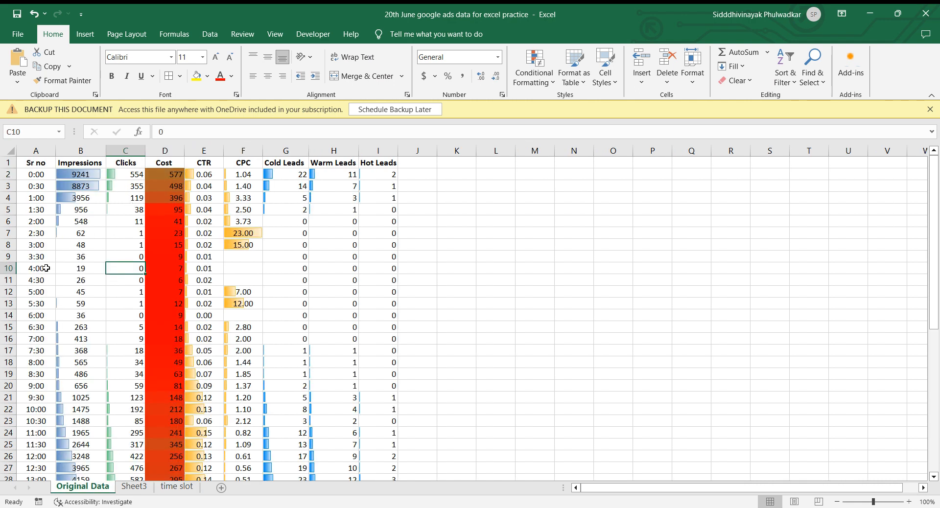
pyautogui.click(162, 268)
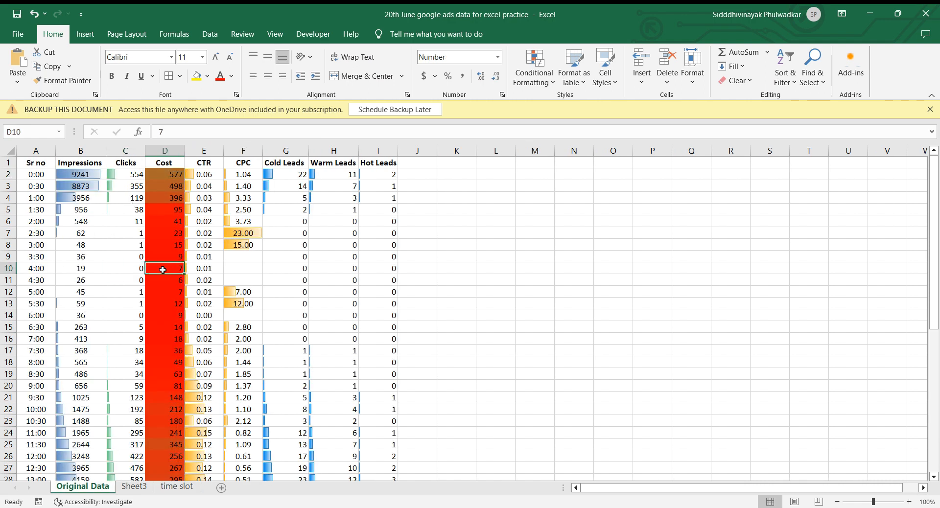
pyautogui.click(179, 487)
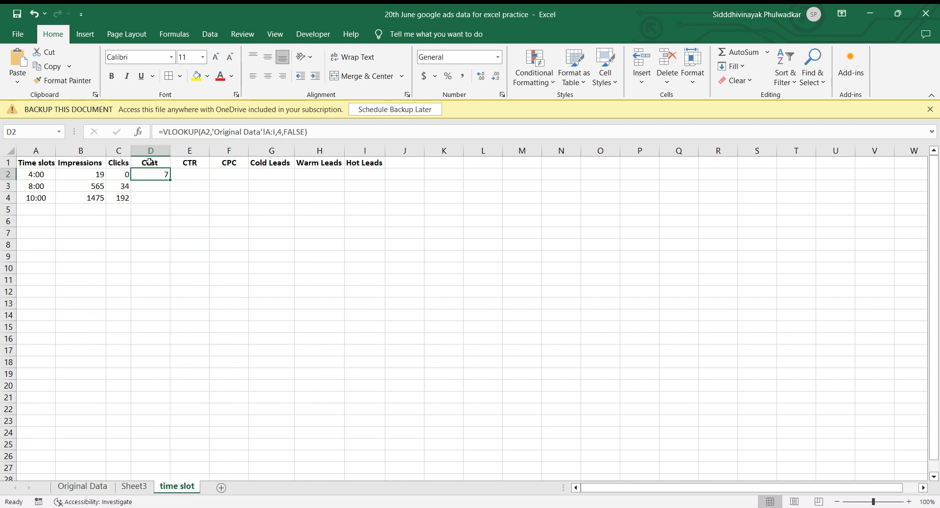
# Copy the VLOOKUP formula text from Cost cell D2 into CTR cell E2, keeping the A2 and A:I references.
pyautogui.click(317, 133)
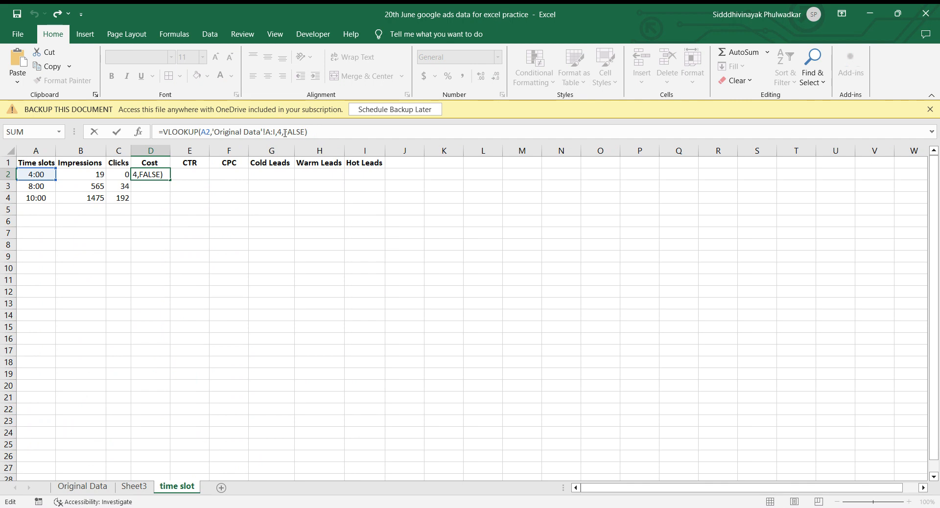
pyautogui.hotkey('shift', 'Home')
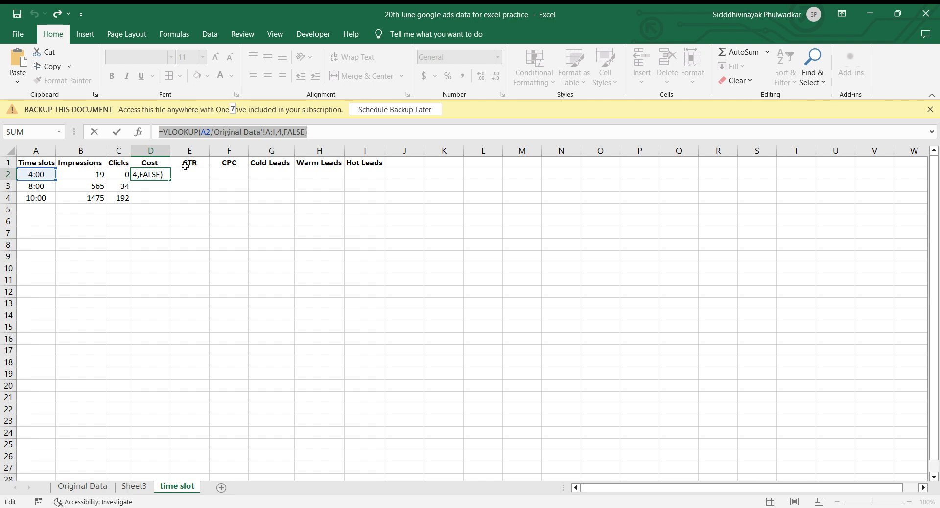
pyautogui.hotkey('ctrl', 'Return')
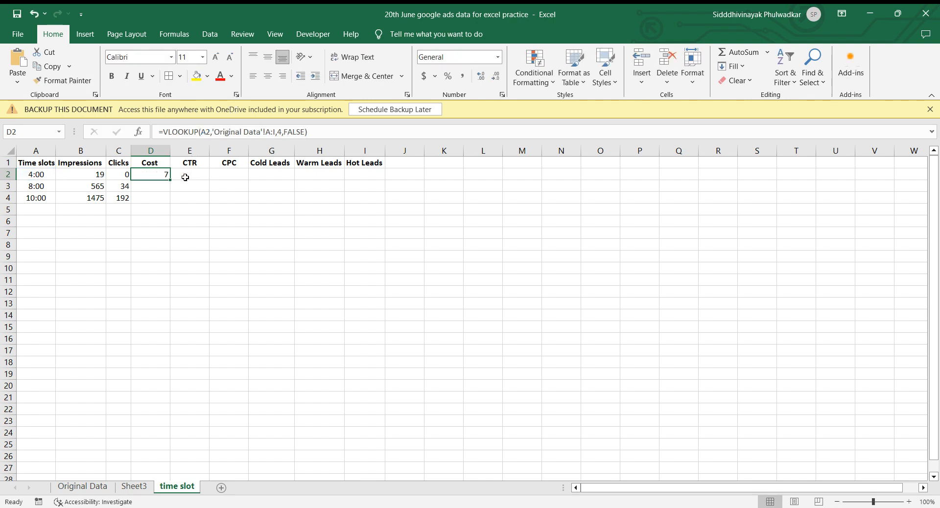
pyautogui.click(193, 198)
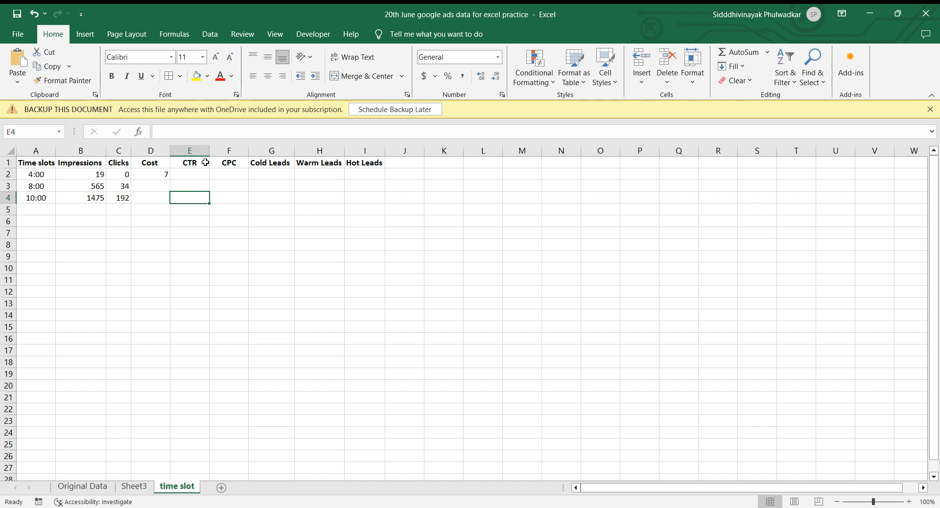
pyautogui.click(193, 176)
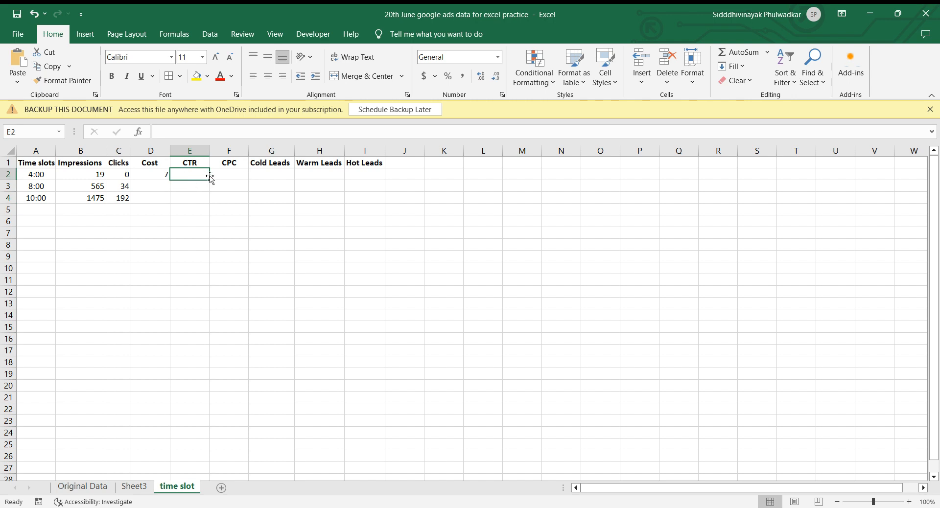
pyautogui.click(195, 132)
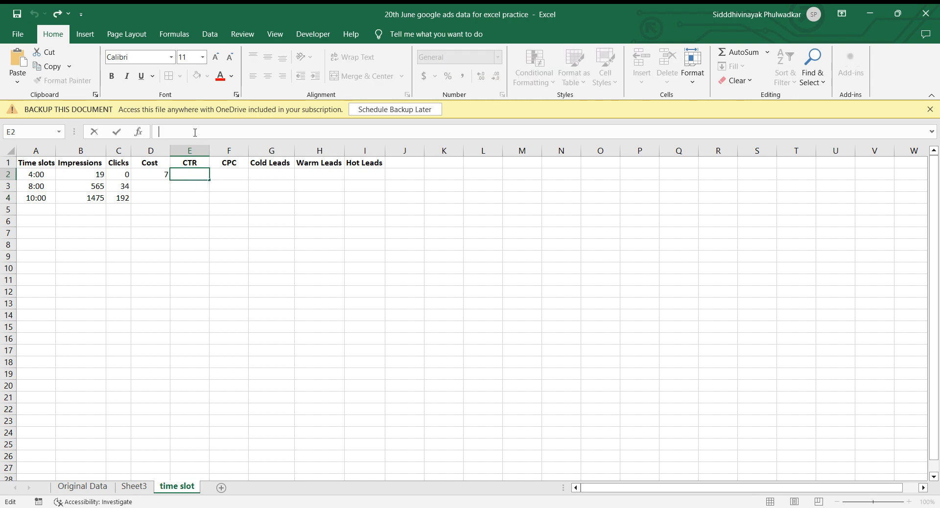
pyautogui.hotkey('ctrl', 'v')
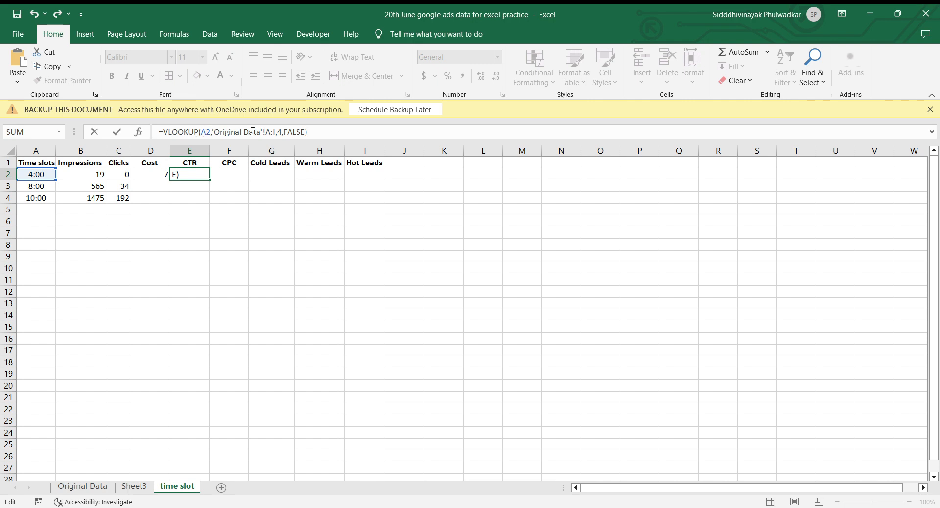
# Set the column index of the CTR VLOOKUP in cell E2 to 5.
pyautogui.click(284, 132)
pyautogui.click(283, 132)
pyautogui.press('BackSpace')
pyautogui.write('5')
pyautogui.press('Return')
# Paste the copied VLOOKUP formula into CPC cell F2 and set its column index to 6.
pyautogui.press('Up')
pyautogui.press('Right')
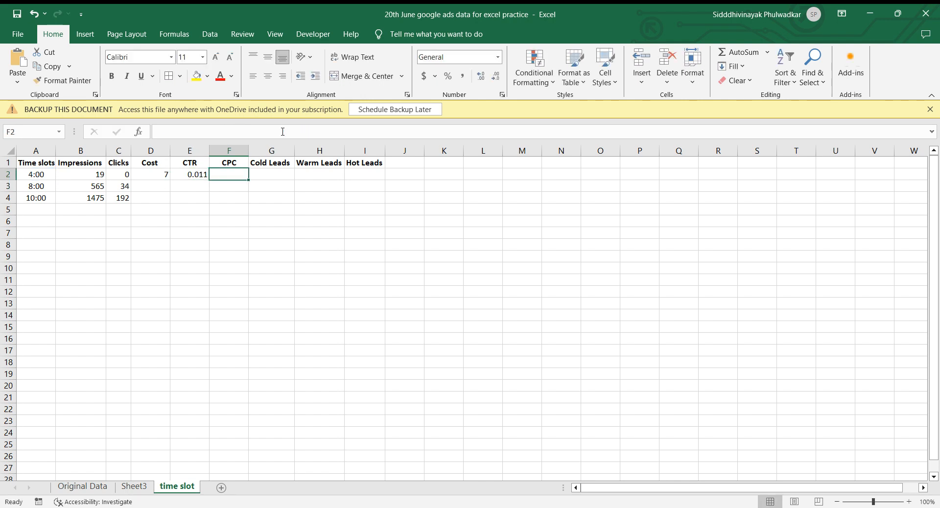
pyautogui.hotkey('ctrl', 'v')
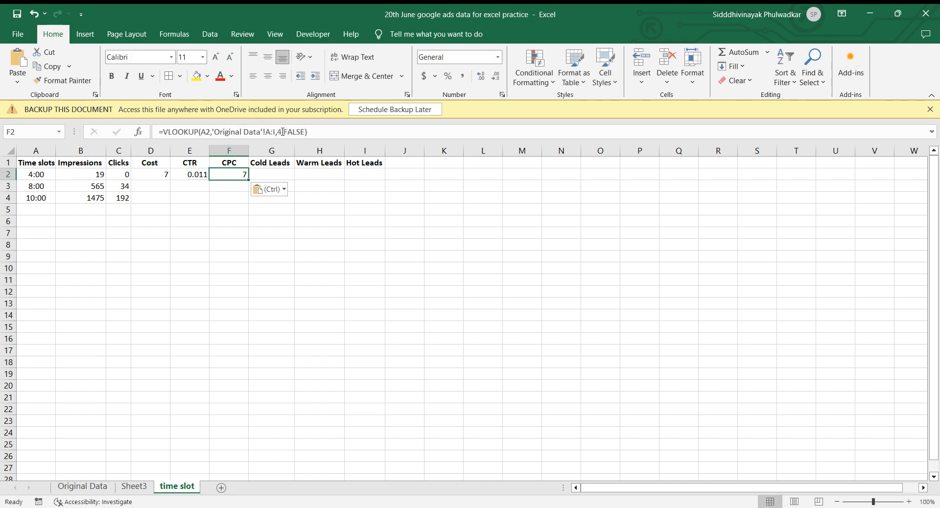
pyautogui.click(282, 132)
pyautogui.press('BackSpace')
pyautogui.write('6')
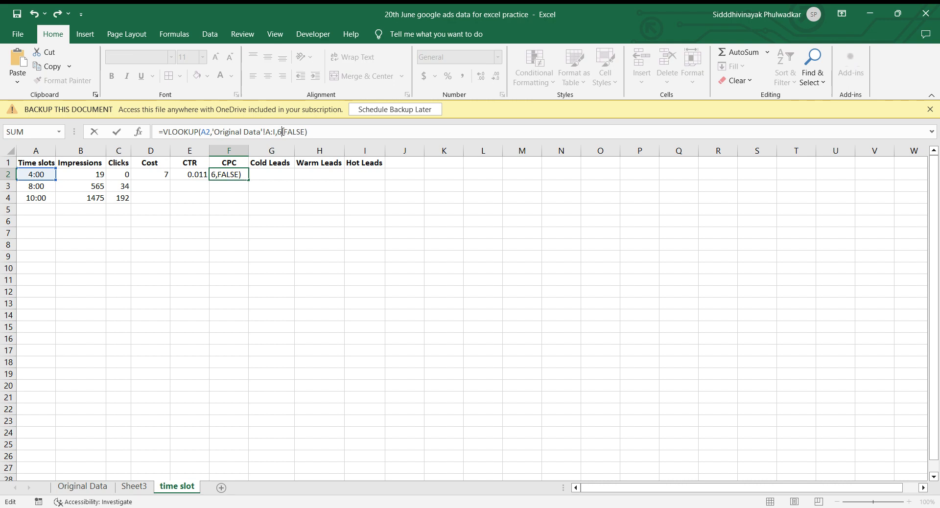
pyautogui.press('Return')
# Paste the copied VLOOKUP formula into Cold Leads cell G2 and set its column index to 7.
pyautogui.press('Up')
pyautogui.press('Right')
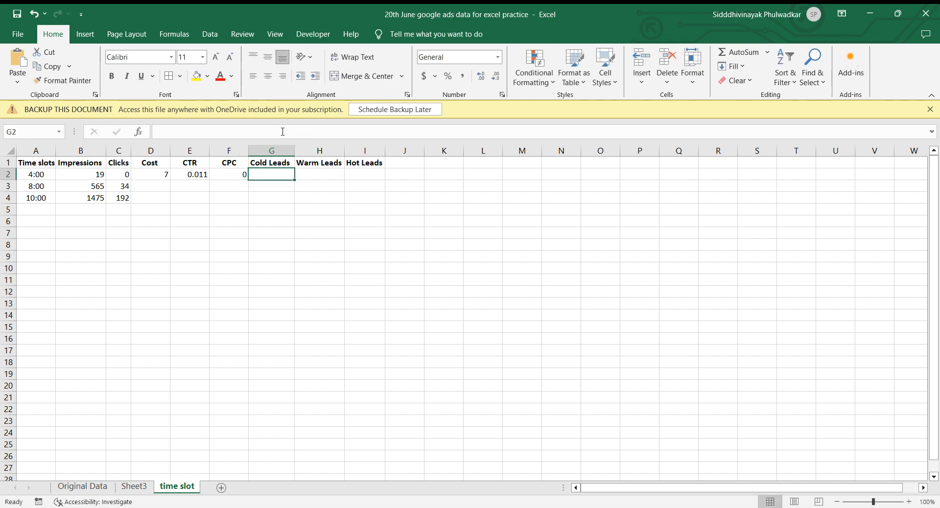
pyautogui.hotkey('ctrl', 'v')
pyautogui.click(282, 132)
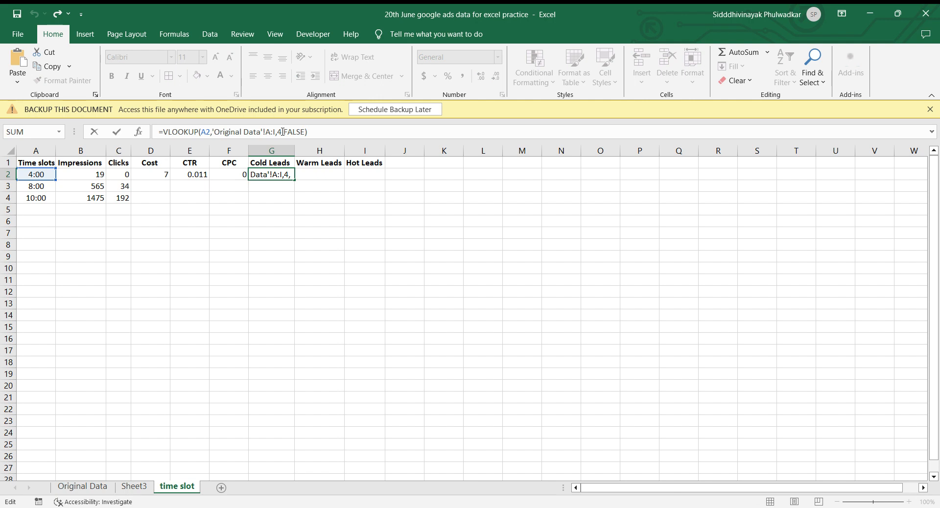
pyautogui.press('BackSpace')
pyautogui.write('7')
pyautogui.hotkey('ctrl', 'Return')
# Paste the copied VLOOKUP formula into Warm Leads cell H2 and set its column index to 8.
pyautogui.press('Right')
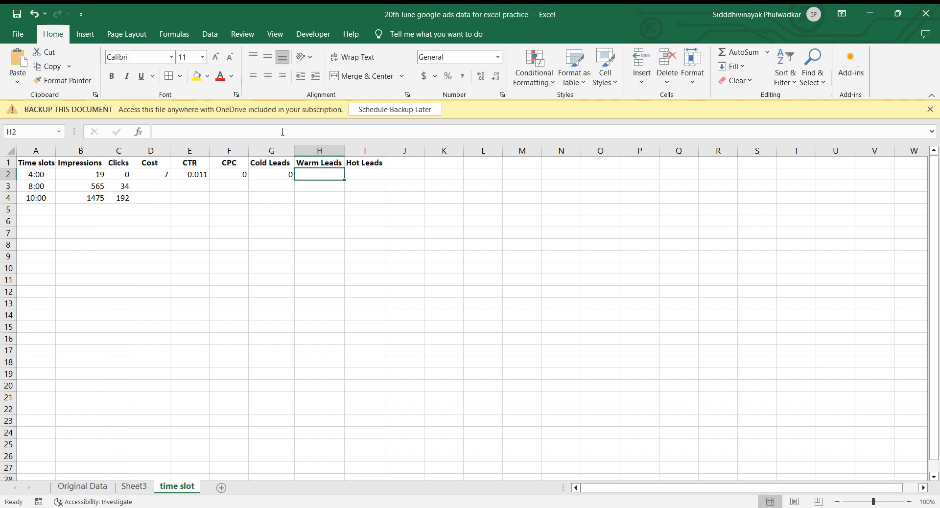
pyautogui.hotkey('ctrl', 'v')
pyautogui.click(283, 132)
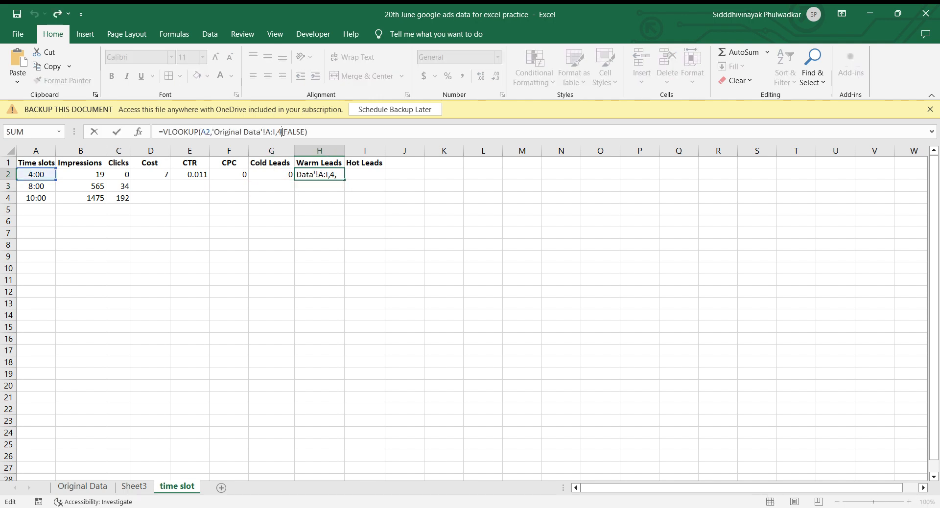
pyautogui.press('BackSpace')
pyautogui.write('8')
pyautogui.hotkey('ctrl', 'Return')
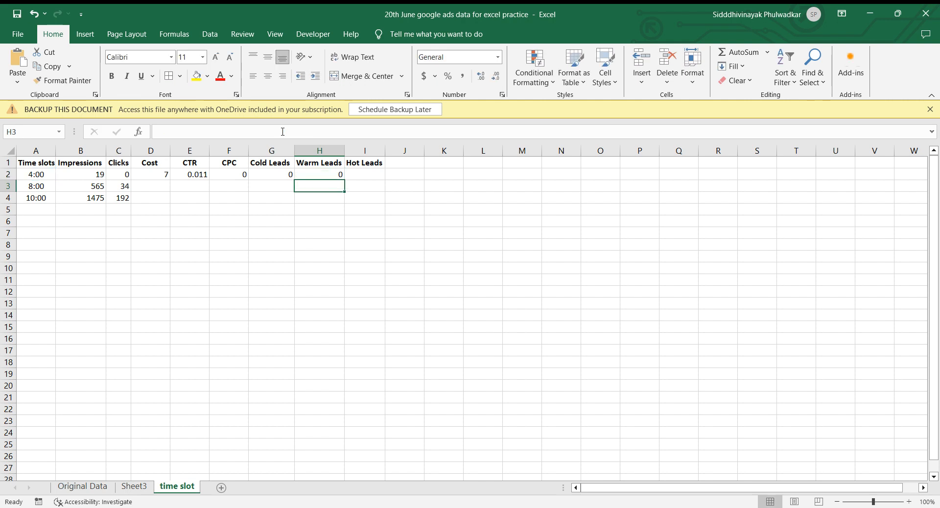
# Paste the copied VLOOKUP formula into Hot Leads cell I2 and set its column index to 9.
pyautogui.press('Right')
pyautogui.hotkey('ctrl', 'v')
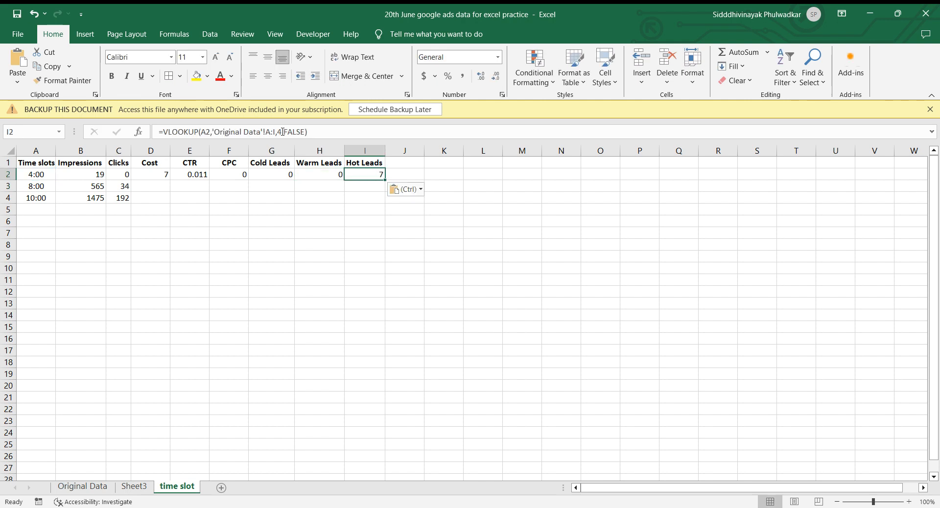
pyautogui.click(283, 131)
pyautogui.press('BackSpace')
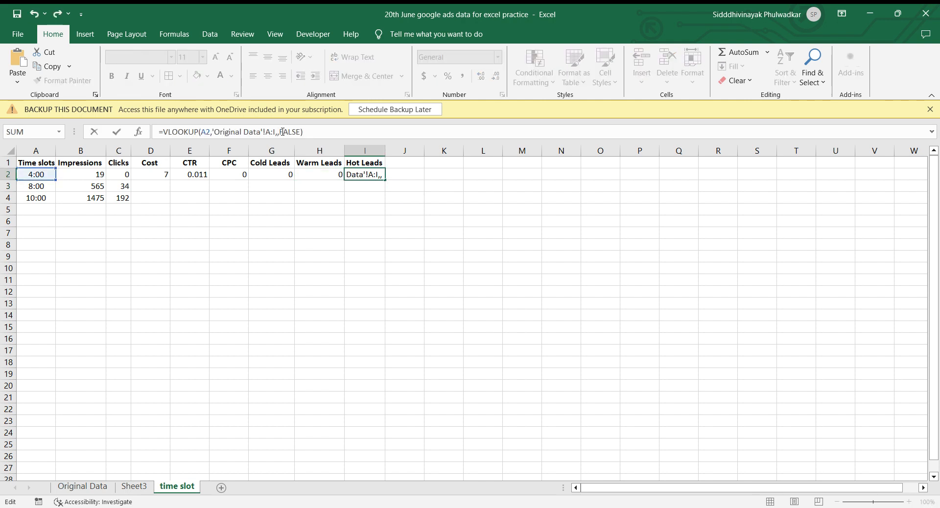
pyautogui.write('9')
pyautogui.press('Return')
pyautogui.press('Left')
pyautogui.press('Left')
pyautogui.press('Left')
pyautogui.press('Left')
pyautogui.press('Left')
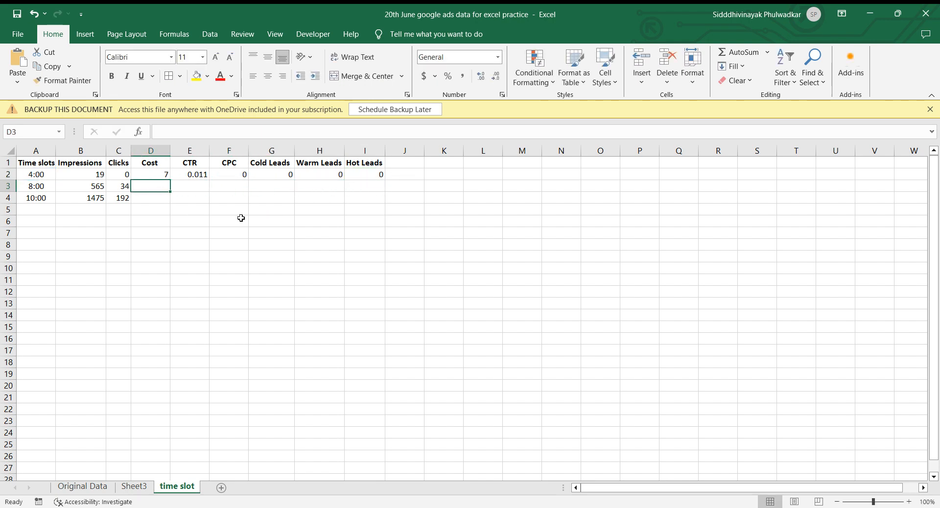
# Check the CTR, CPC and lead values of the 4:00 row in Original Data, and return to the time slot sheet.
pyautogui.click(104, 487)
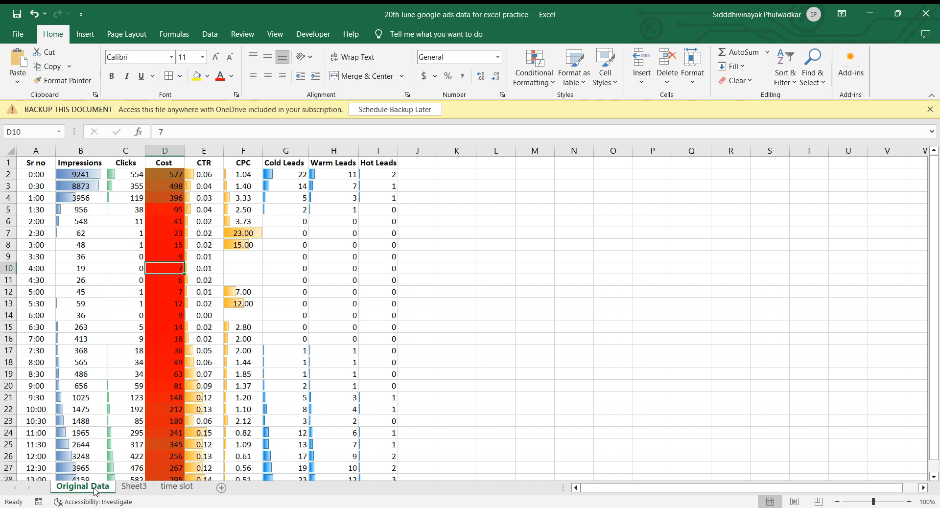
pyautogui.click(216, 270)
pyautogui.press('Right')
pyautogui.press('Right')
pyautogui.press('Right')
pyautogui.press('Right')
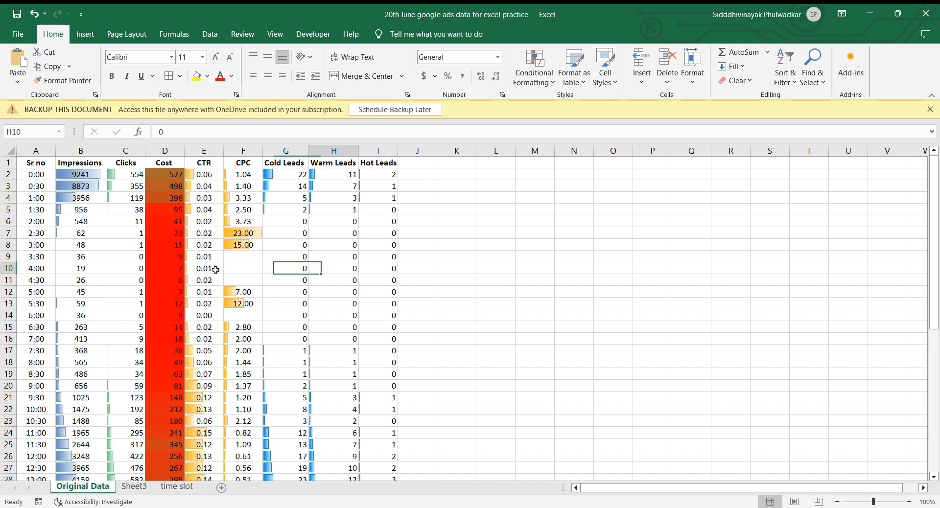
pyautogui.press('Left')
pyautogui.press('Left')
pyautogui.press('Left')
pyautogui.press('Left')
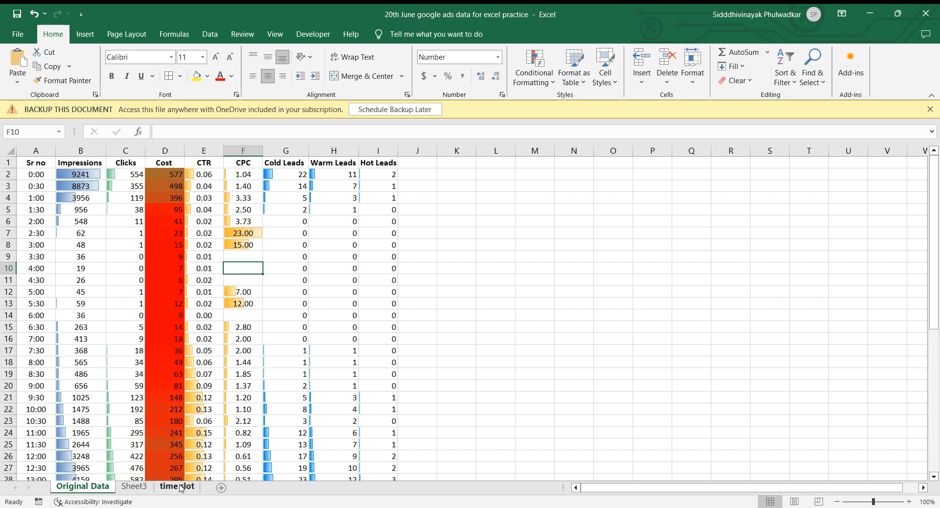
pyautogui.click(179, 487)
pyautogui.press('Up')
pyautogui.hotkey('ctrl', 'shift', 'Right')
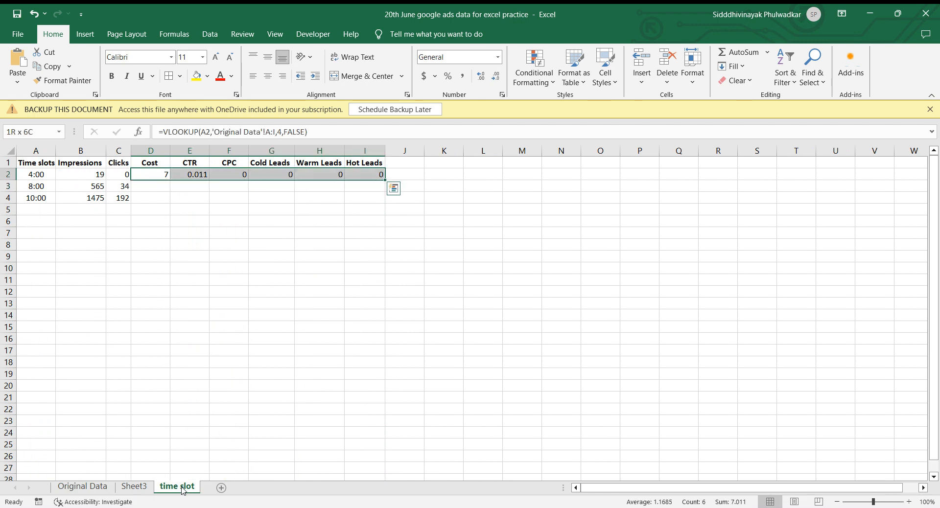
pyautogui.hotkey('ctrl', 'c')
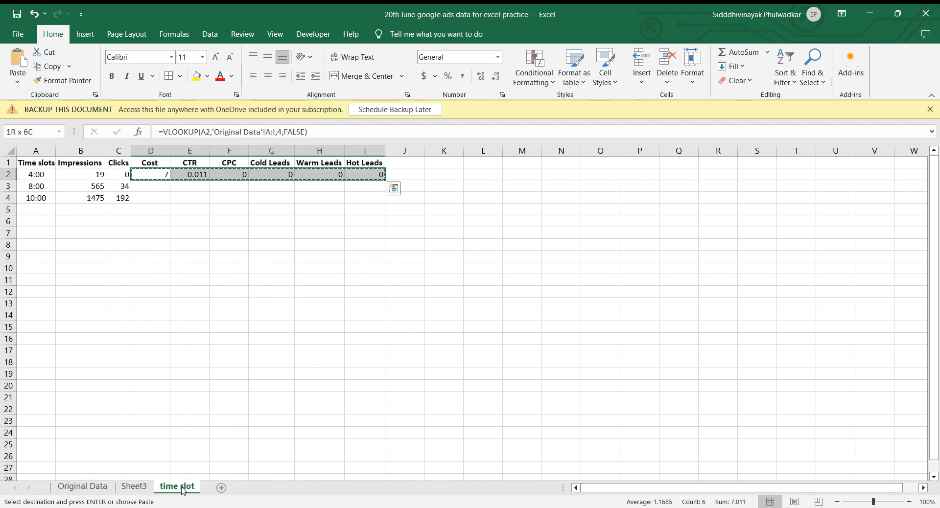
pyautogui.press('Down')
pyautogui.press('Escape')
pyautogui.press('Up')
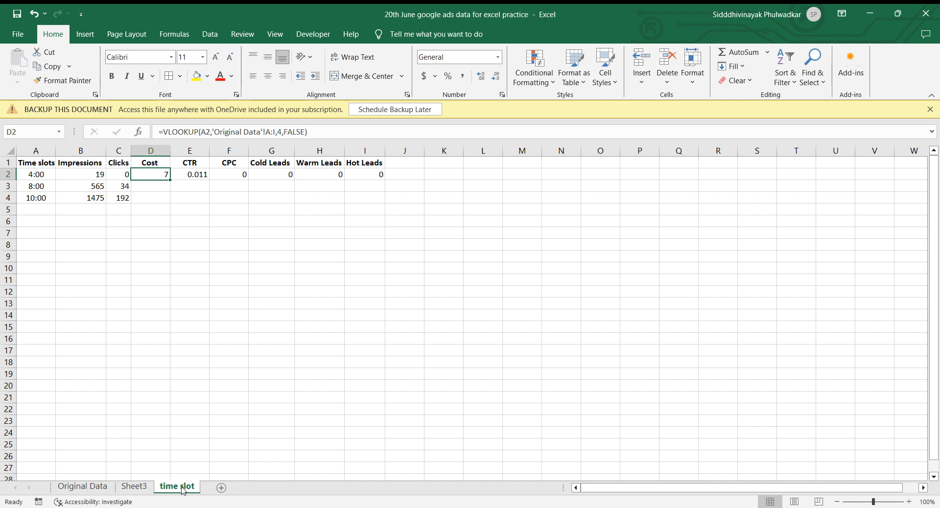
# Copy the VLOOKUP formulas from D2:I2 into D3:I4 to fill the 8:00 and 10:00 rows.
pyautogui.hotkey('ctrl', 'shift', 'Right')
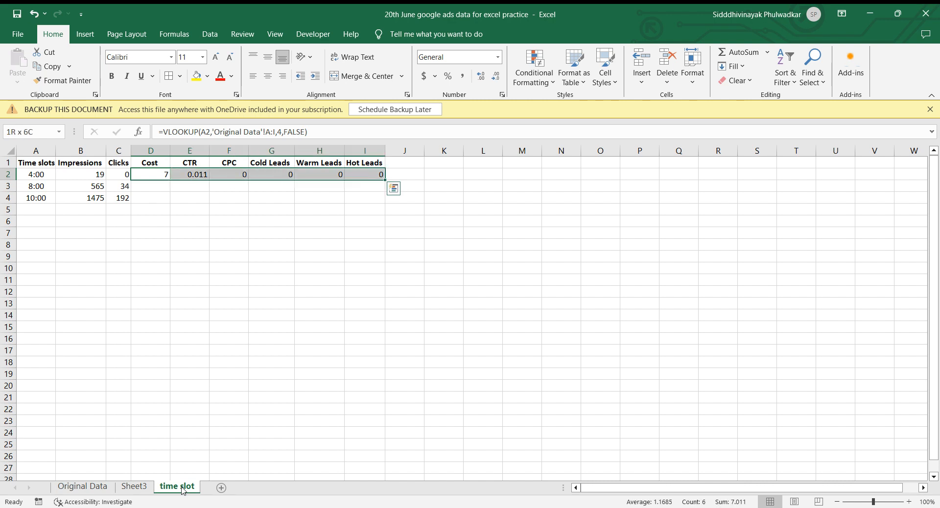
pyautogui.hotkey('ctrl', 'c')
pyautogui.press('Down')
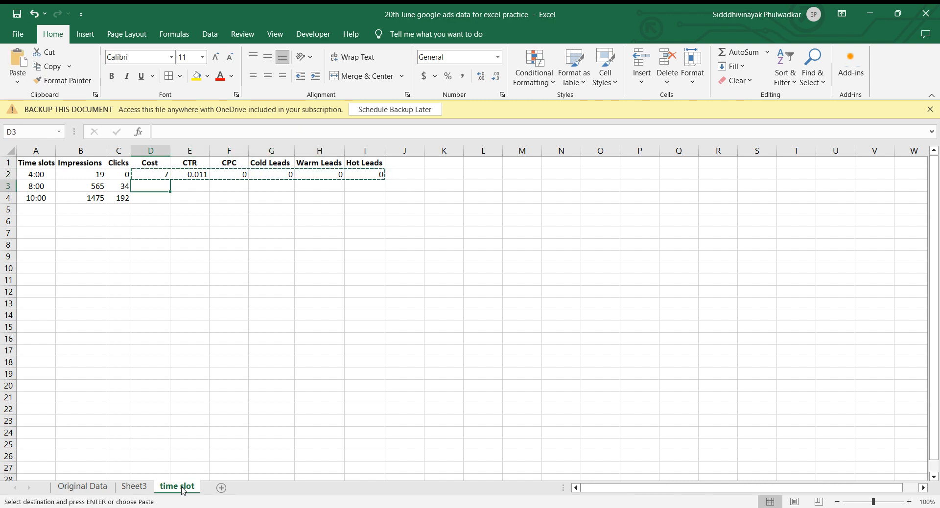
pyautogui.hotkey('shift', 'Right')
pyautogui.hotkey('shift', 'Right')
pyautogui.hotkey('shift', 'Right')
pyautogui.hotkey('shift', 'Right')
pyautogui.hotkey('shift', 'Right')
pyautogui.hotkey('shift', 'Down')
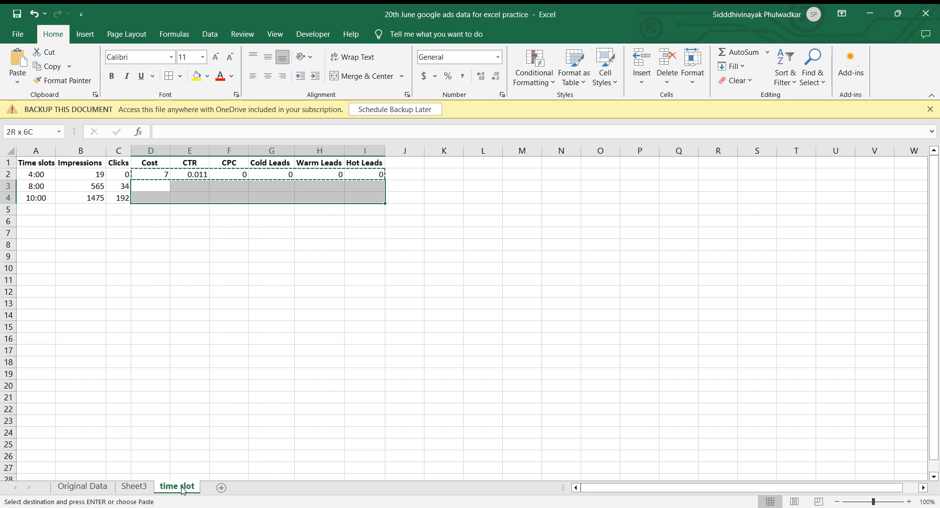
pyautogui.hotkey('ctrl', 'v')
pyautogui.click(411, 257)
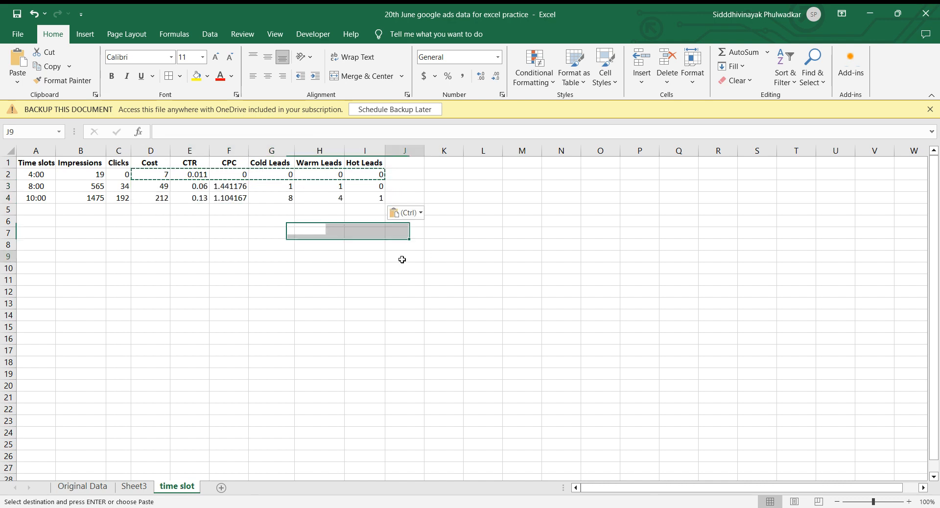
pyautogui.click(280, 235)
pyautogui.press('Escape')
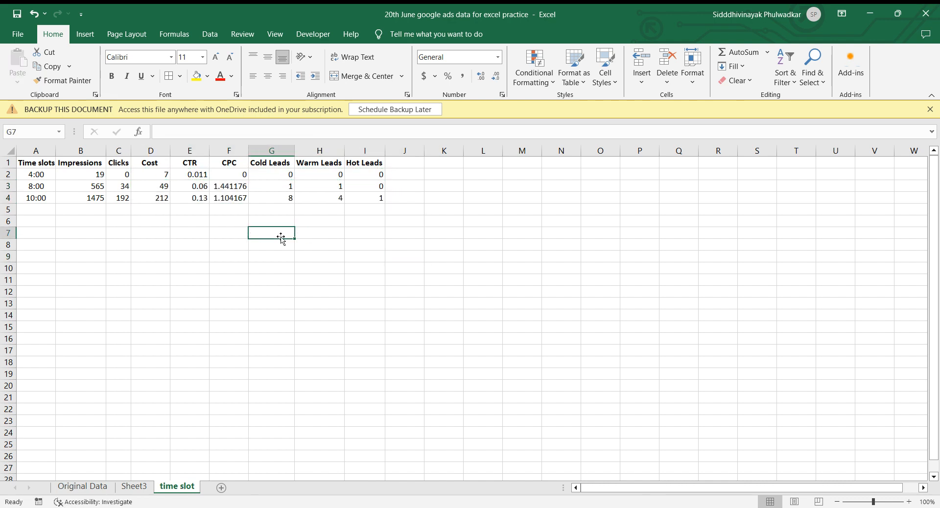